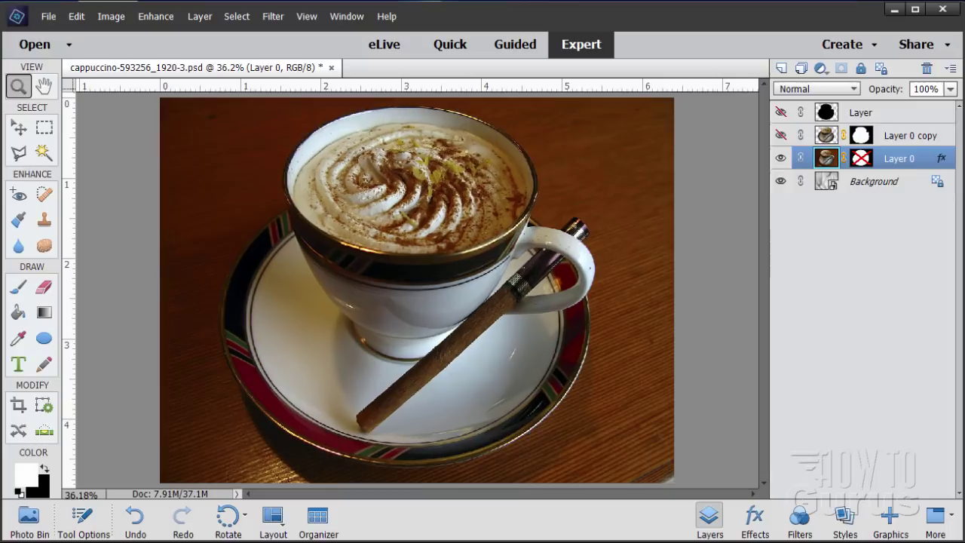
Show the Layer 0 copy and hide Layer 0 to view the cut-out cup over the Background layer
click(780, 135)
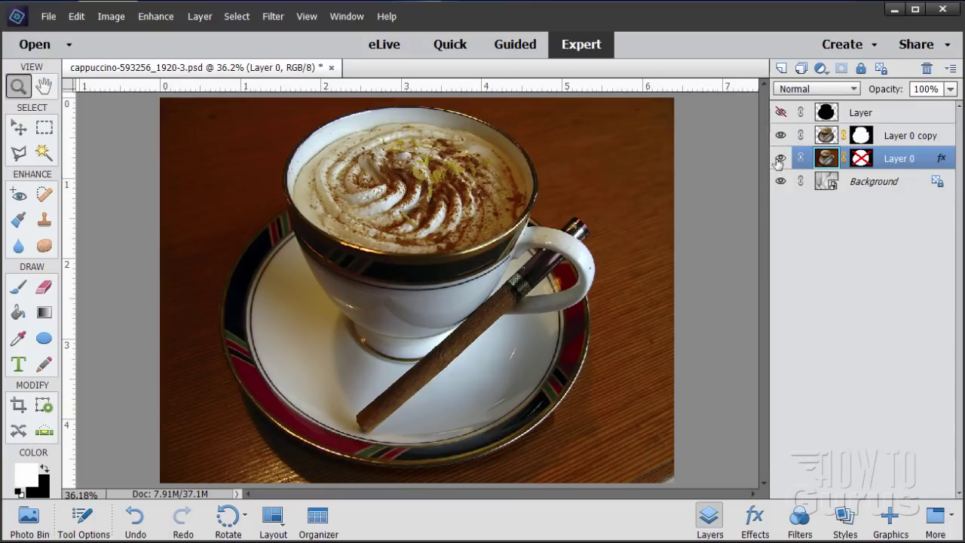
click(781, 158)
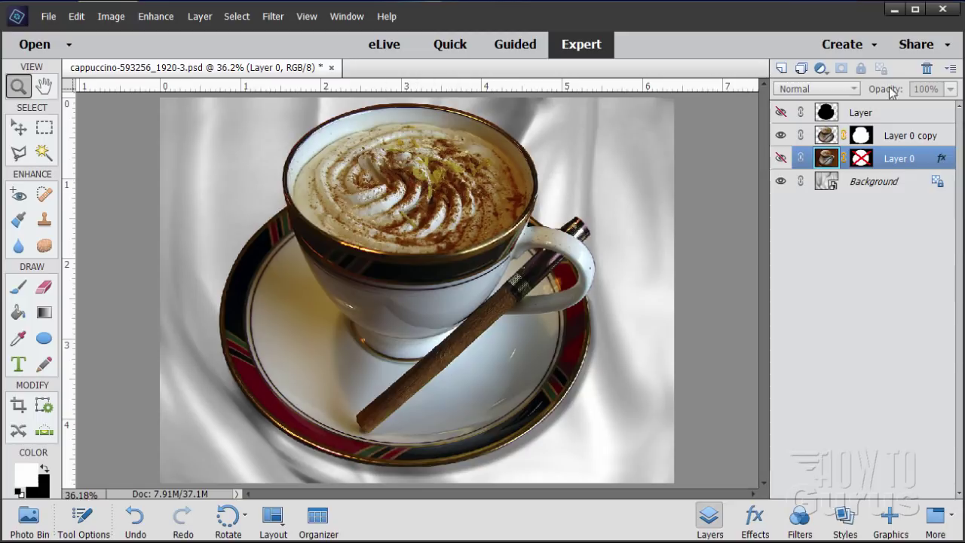
Quit Photoshop Elements without saving, and close the cappuccino-593256_1920-3 image in GIMP, discarding its changes
click(942, 9)
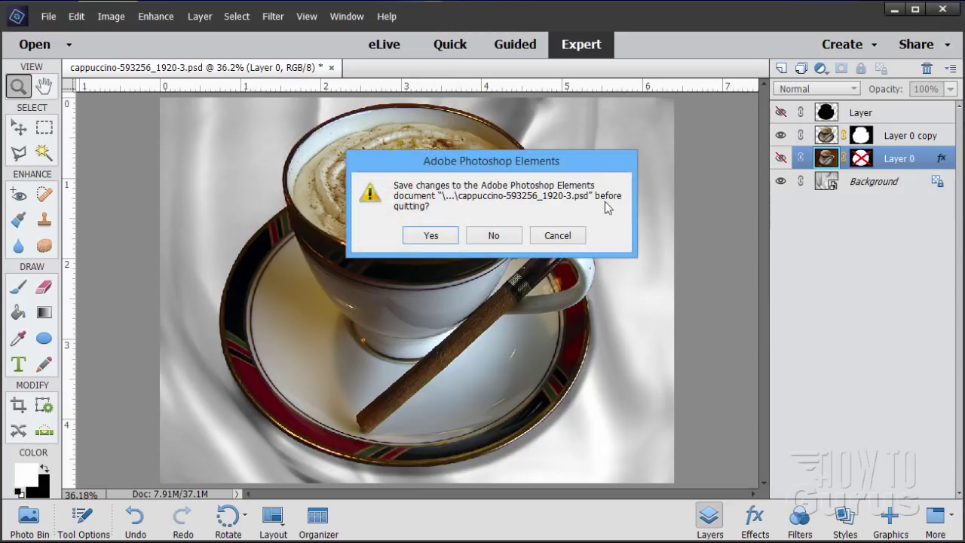
click(507, 240)
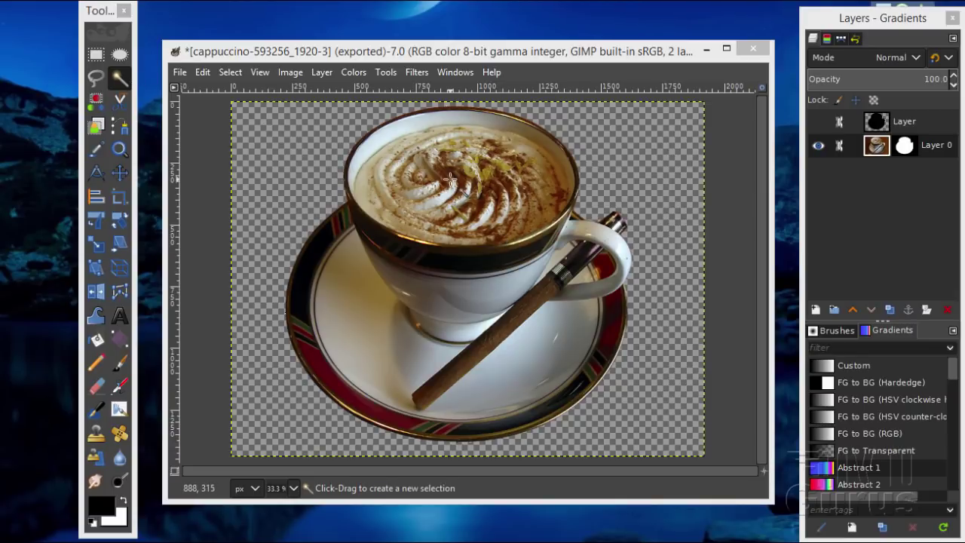
click(180, 72)
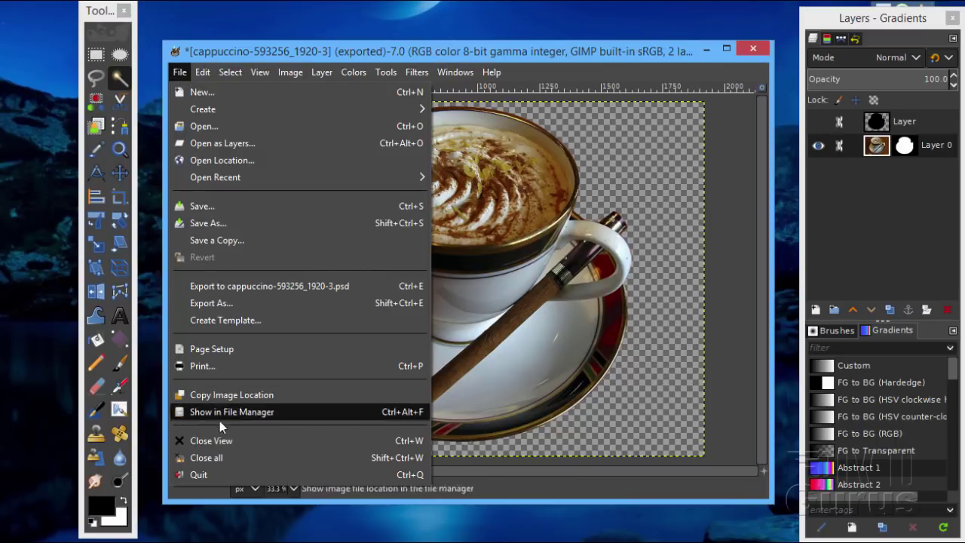
click(225, 447)
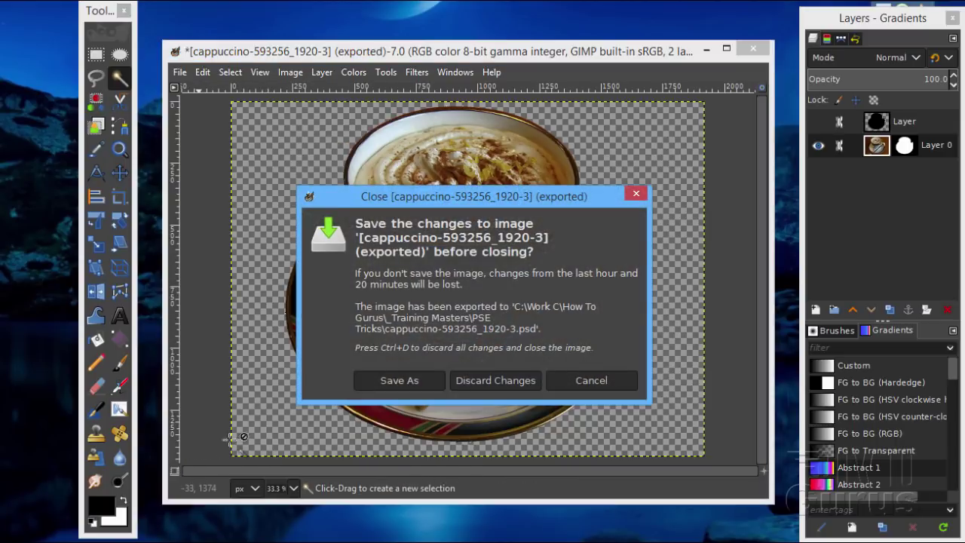
click(479, 384)
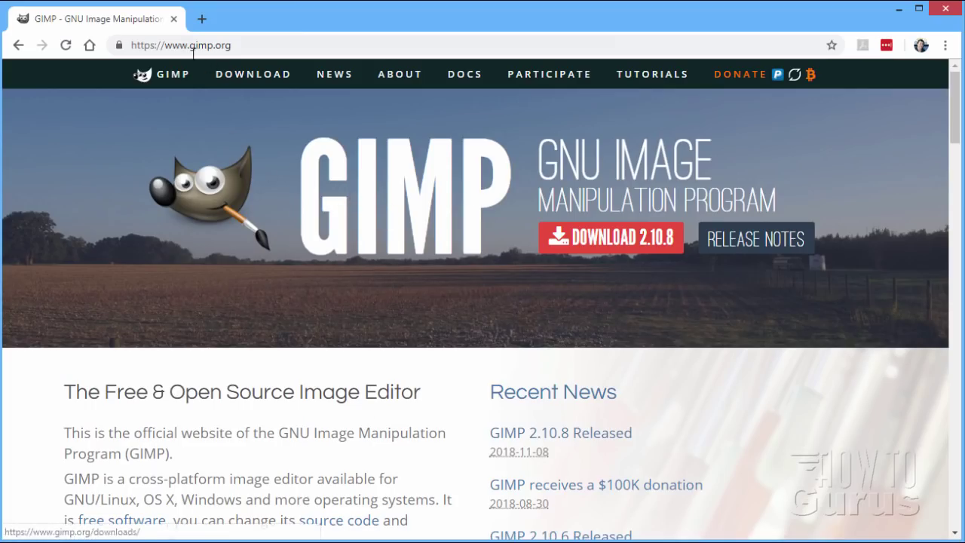
Open the download page of the GIMP website in the browser
click(255, 76)
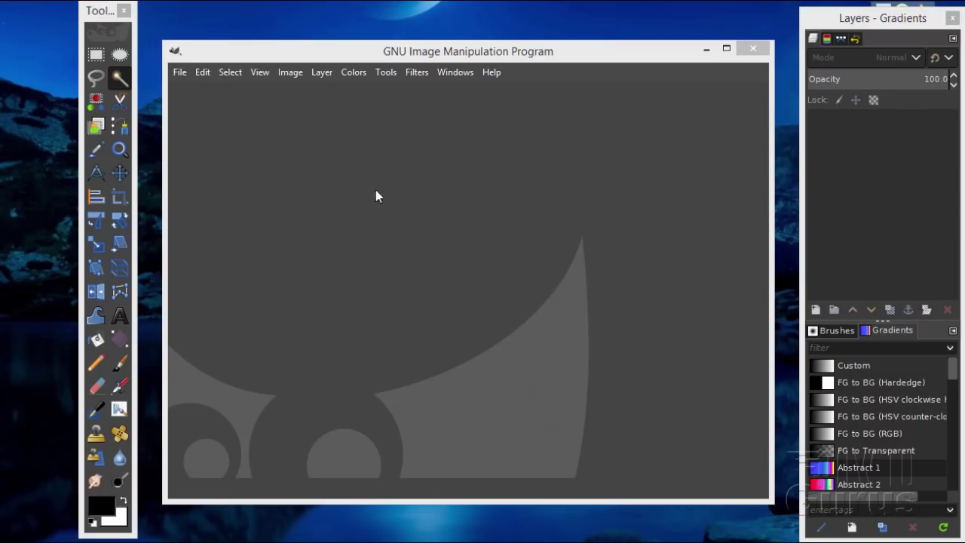
Shift the main GIMP window, the toolbox and the Layers - Gradients dock slightly as separate floating windows
click(321, 54)
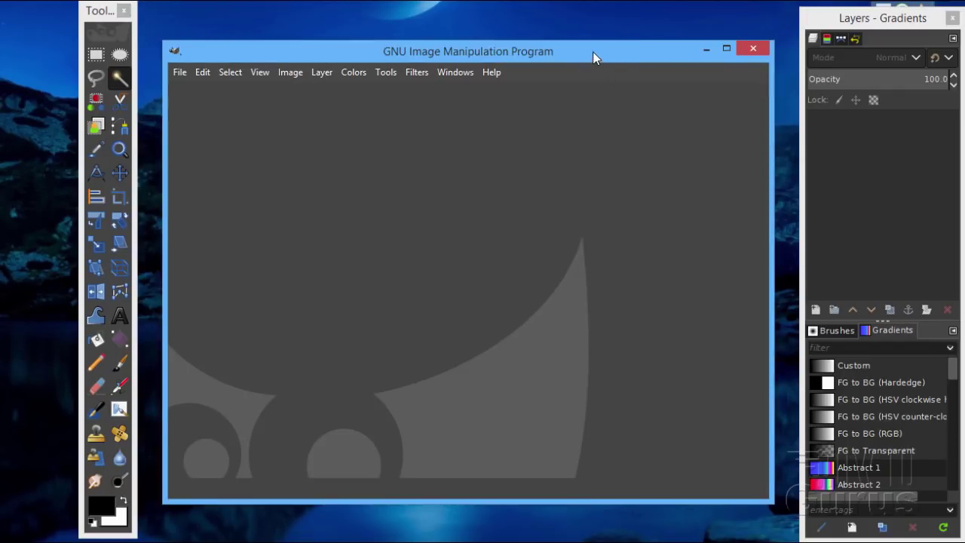
mouse_move(593, 51)
mouse_down()
mouse_move(604, 109)
mouse_move(578, 35)
mouse_move(592, 56)
mouse_up()
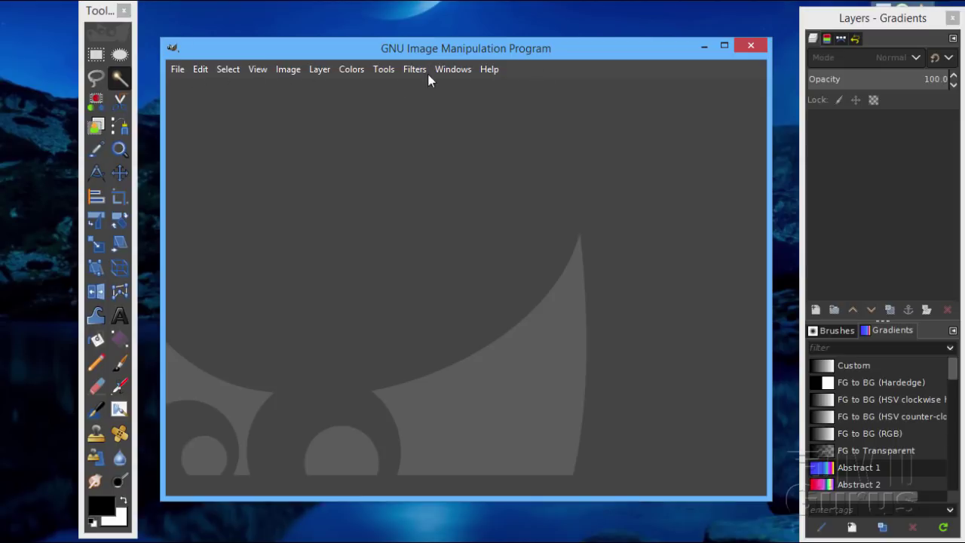
drag(259, 58, 262, 60)
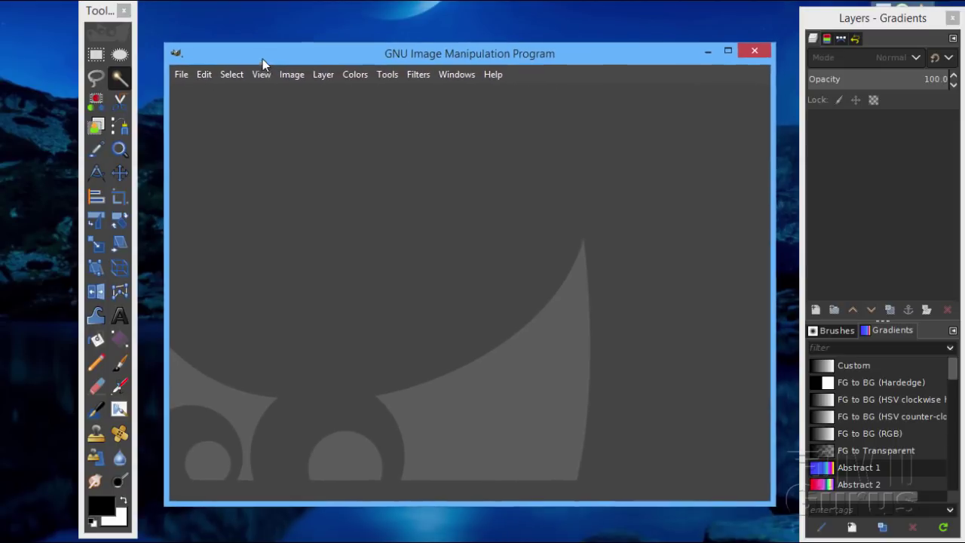
click(103, 21)
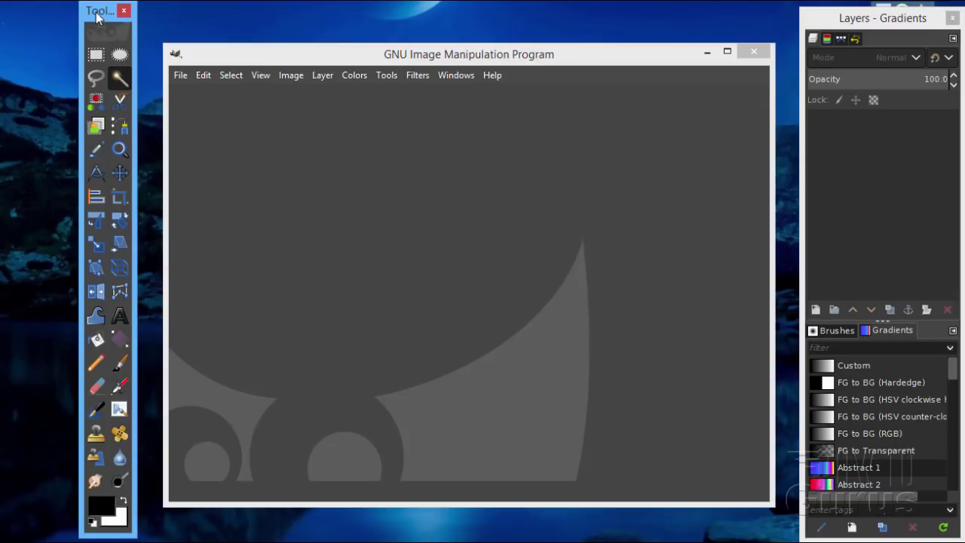
mouse_move(100, 12)
mouse_down()
mouse_move(89, 15)
mouse_move(103, 21)
mouse_up()
click(845, 21)
mouse_move(830, 22)
mouse_down()
mouse_move(794, 21)
mouse_move(833, 23)
mouse_move(821, 20)
mouse_up()
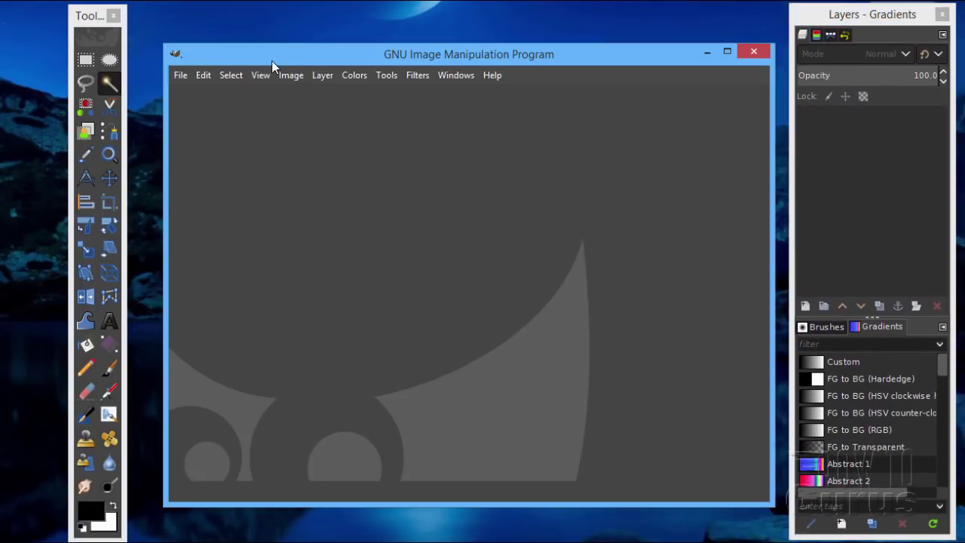
Enlarge the main window to fill the screen and arrange the floating toolbox and Layers - Gradients dock over its side edges
drag(272, 61, 110, 20)
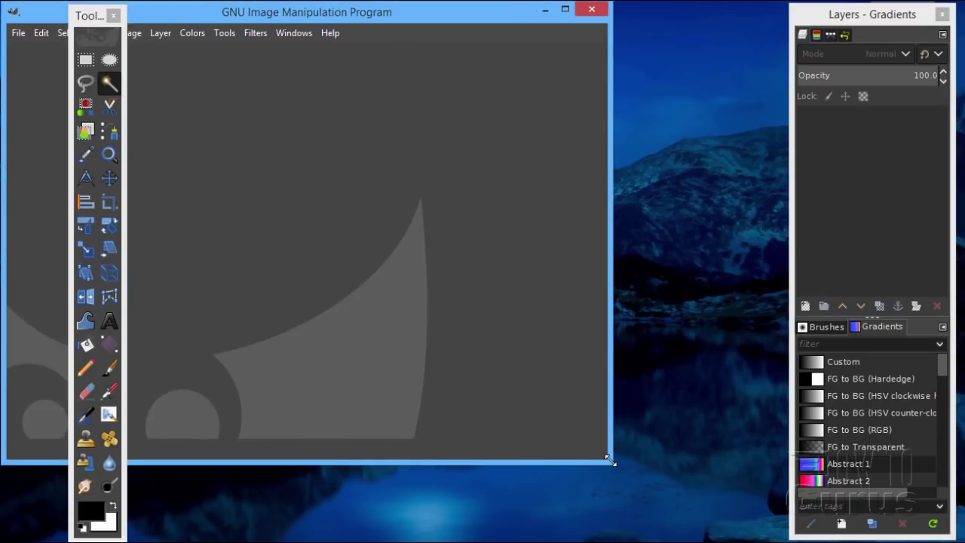
drag(610, 460, 962, 538)
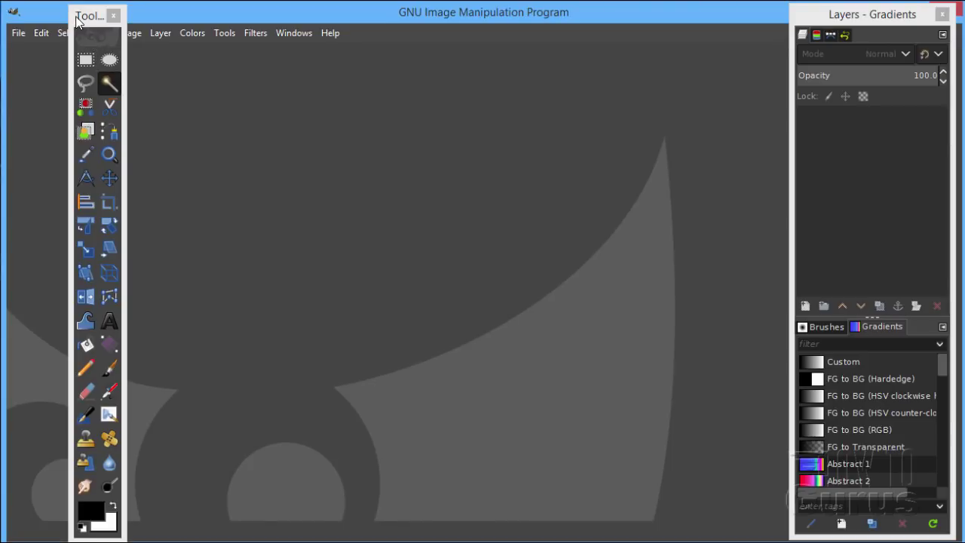
click(80, 16)
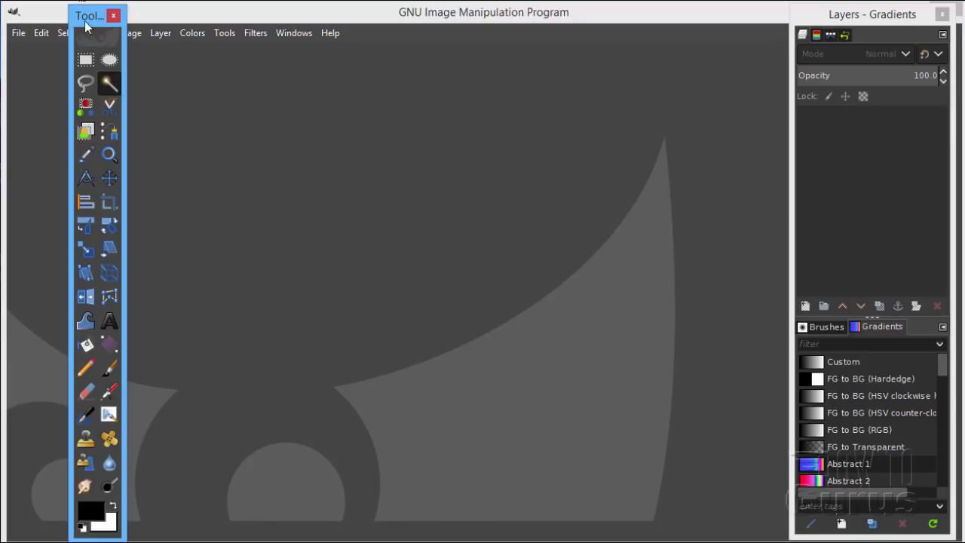
drag(85, 15, 33, 57)
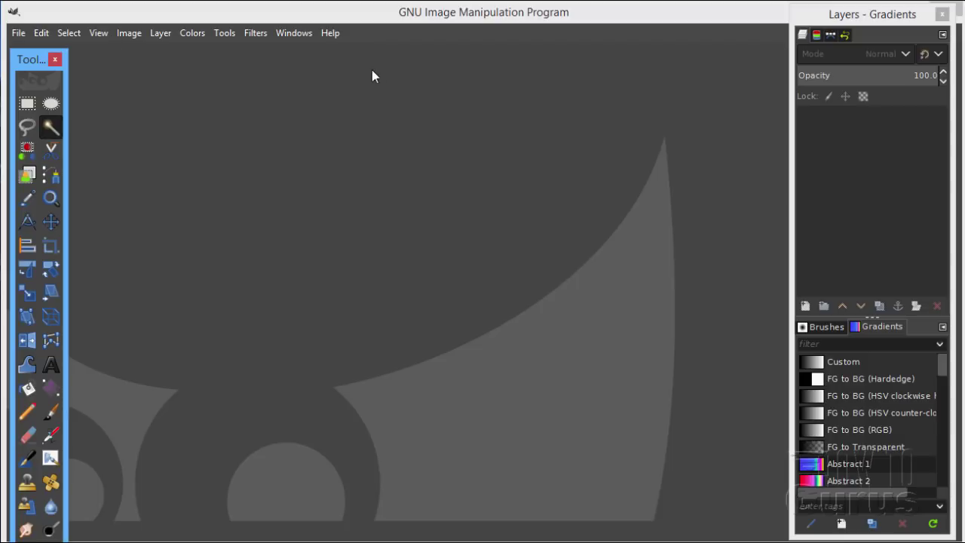
click(813, 17)
mouse_move(816, 18)
mouse_down()
mouse_move(808, 39)
mouse_move(817, 22)
mouse_up()
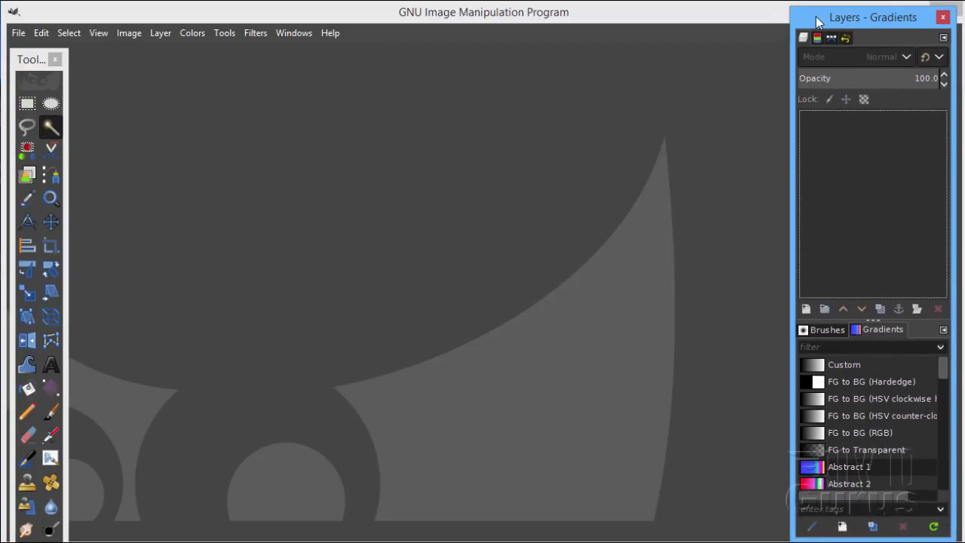
Open the image cappuccino-593256_1920.jpg from the PSE Tricks folder
click(42, 33)
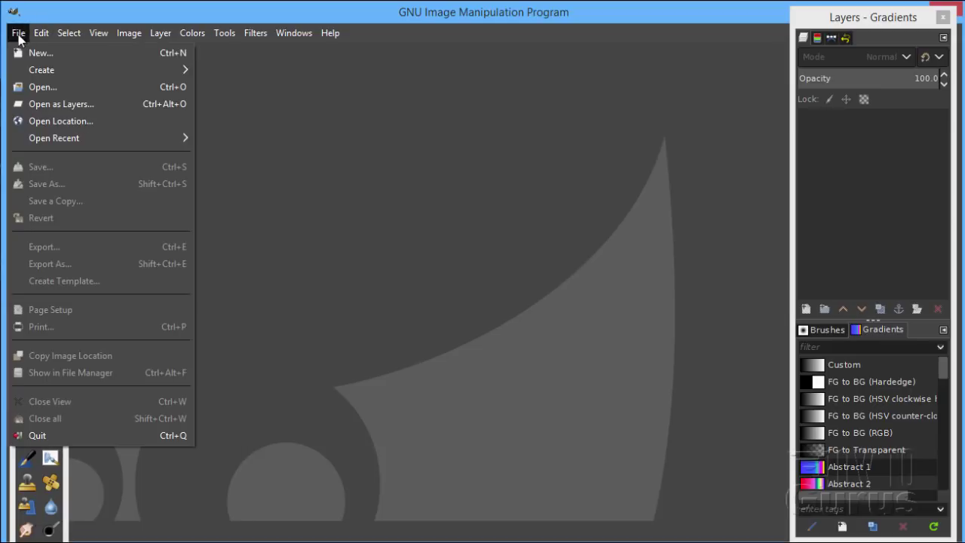
click(51, 90)
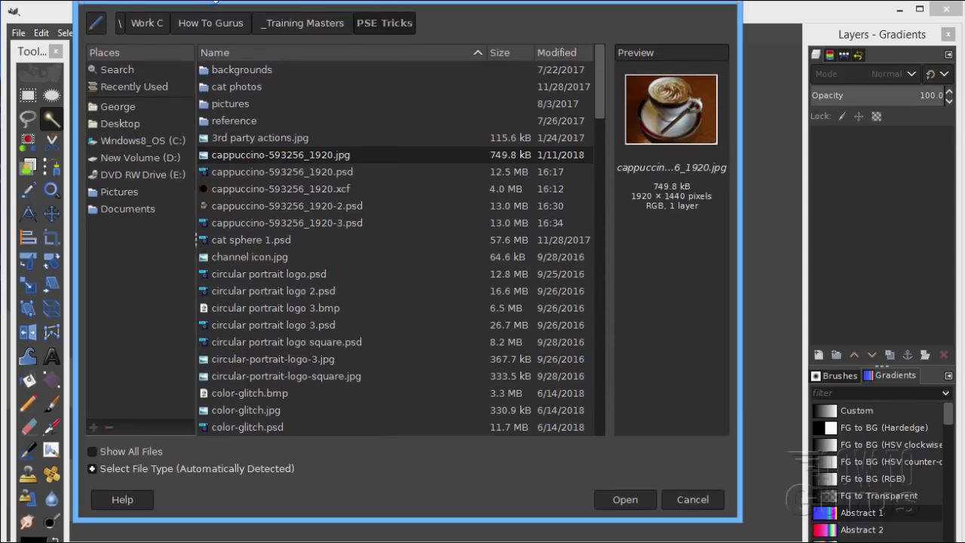
drag(228, 44, 270, 47)
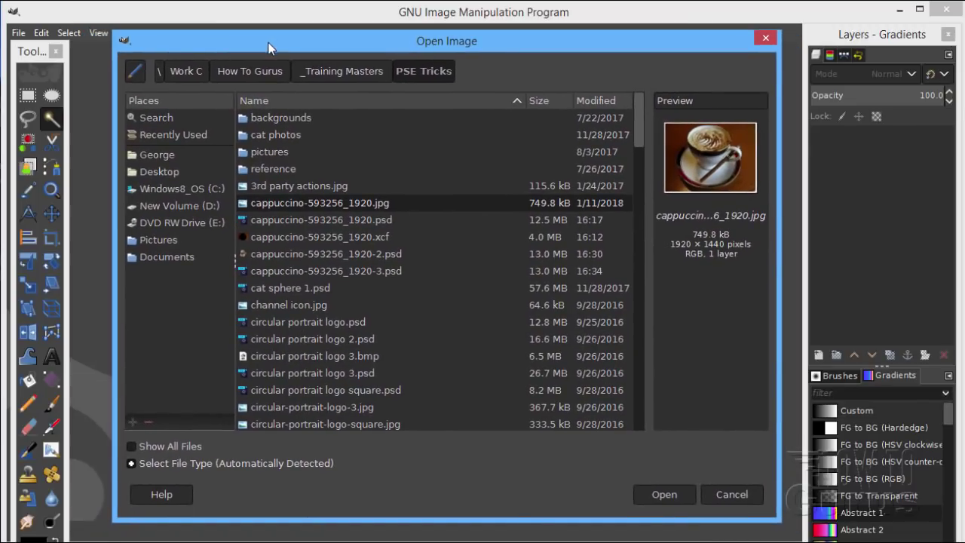
click(297, 185)
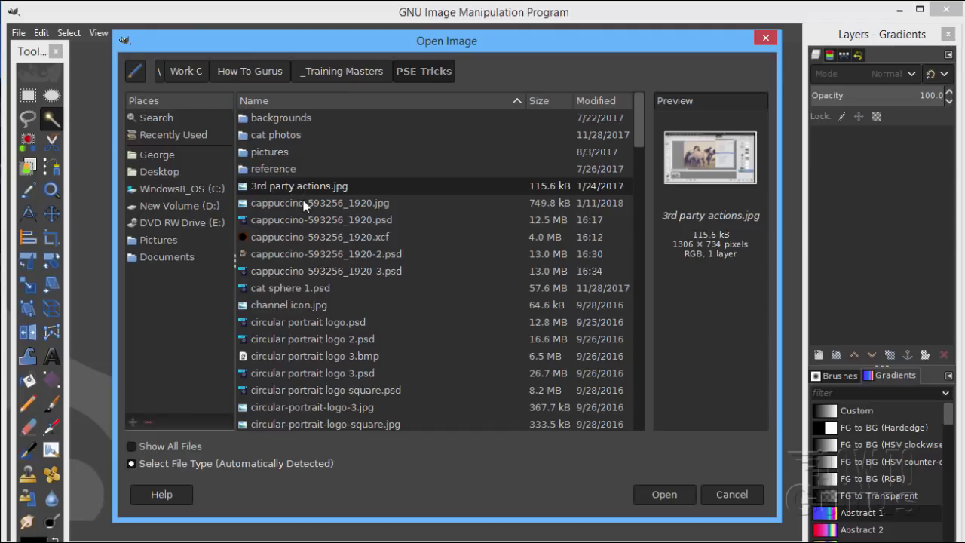
click(306, 205)
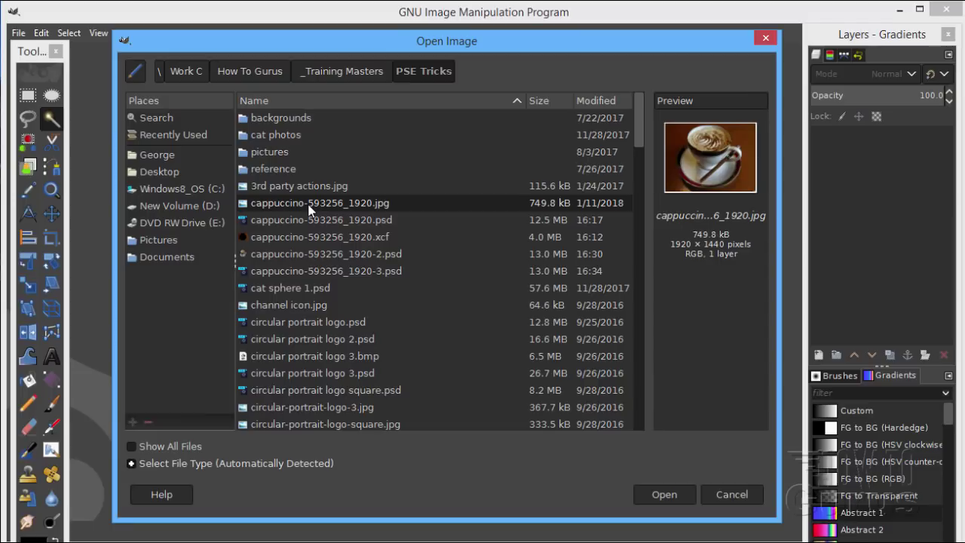
click(662, 495)
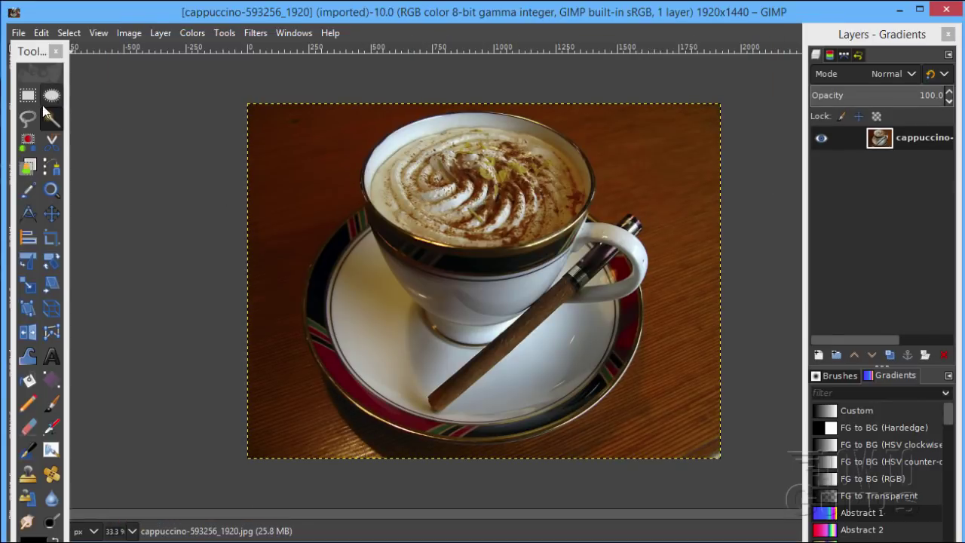
Reposition the floating toolbox over the image window and turn on Single-Window Mode
click(39, 56)
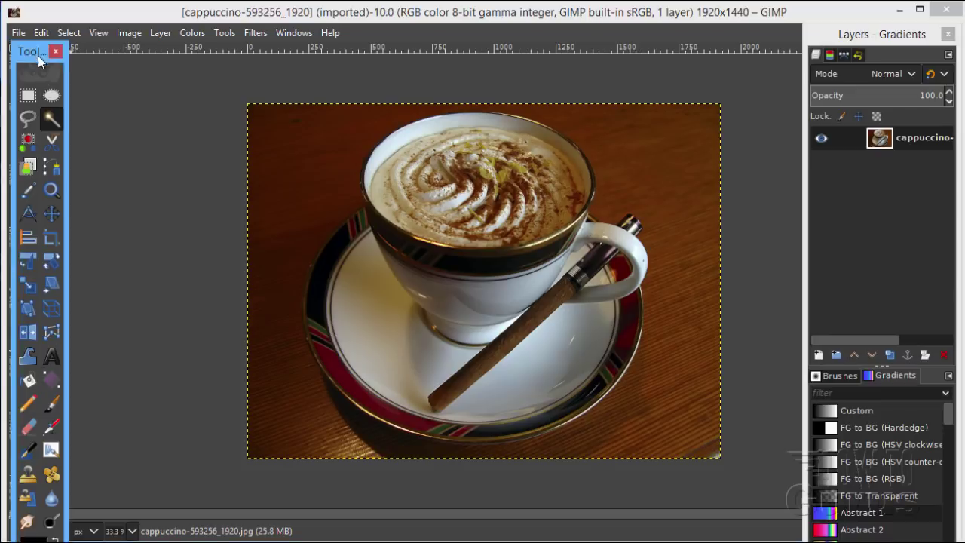
mouse_move(38, 55)
mouse_down()
mouse_move(50, 69)
mouse_move(40, 47)
mouse_up()
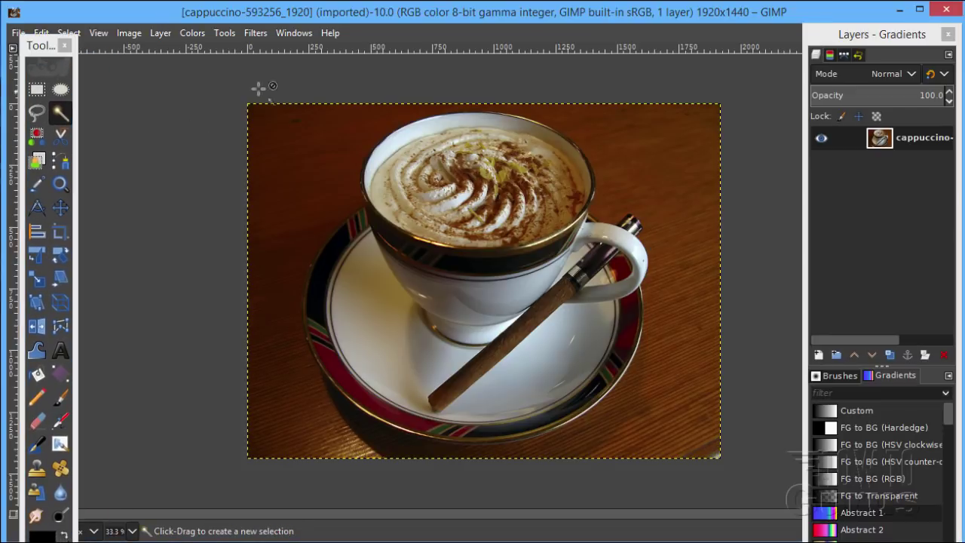
click(298, 34)
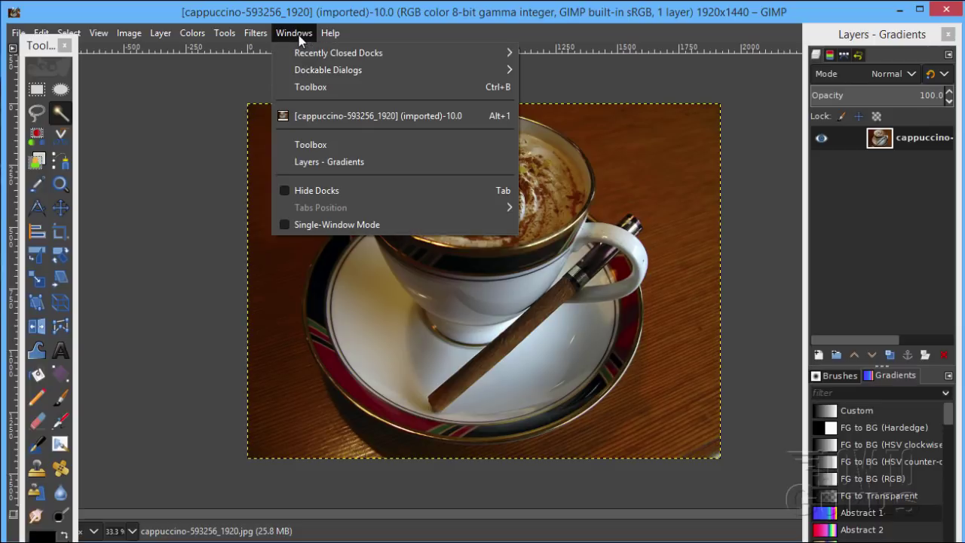
click(323, 224)
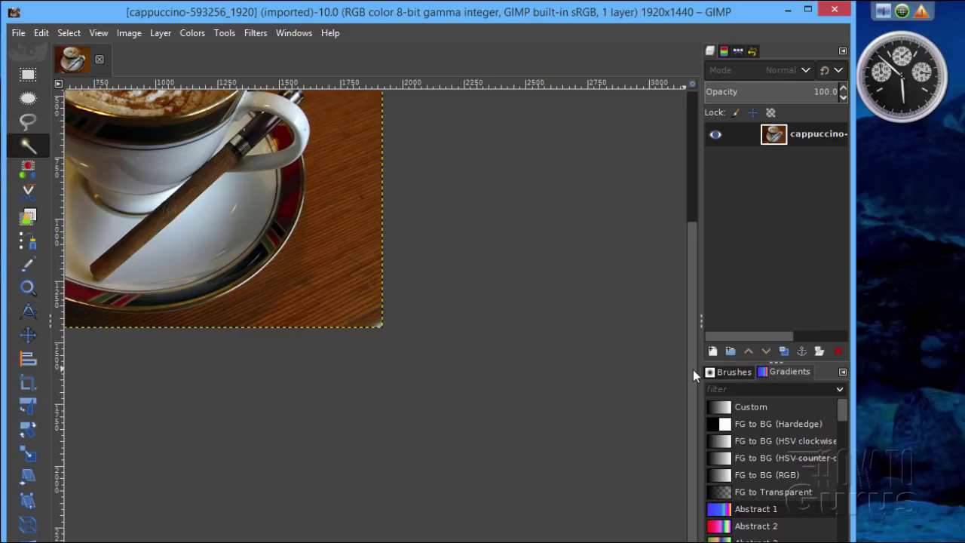
Bring the whole cappuccino photo into view and resize the combined window to span the full screen width
scroll(676, 266, up, 2)
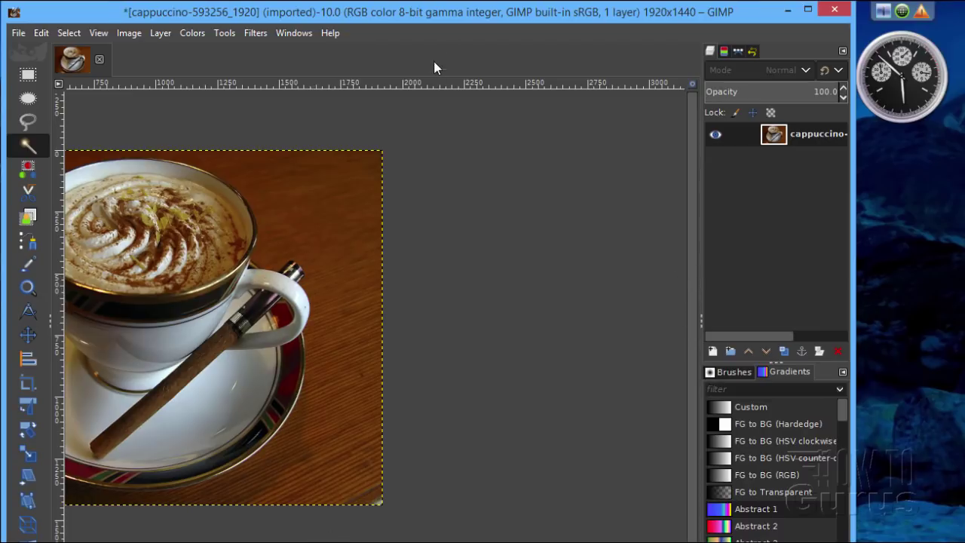
double_click(430, 6)
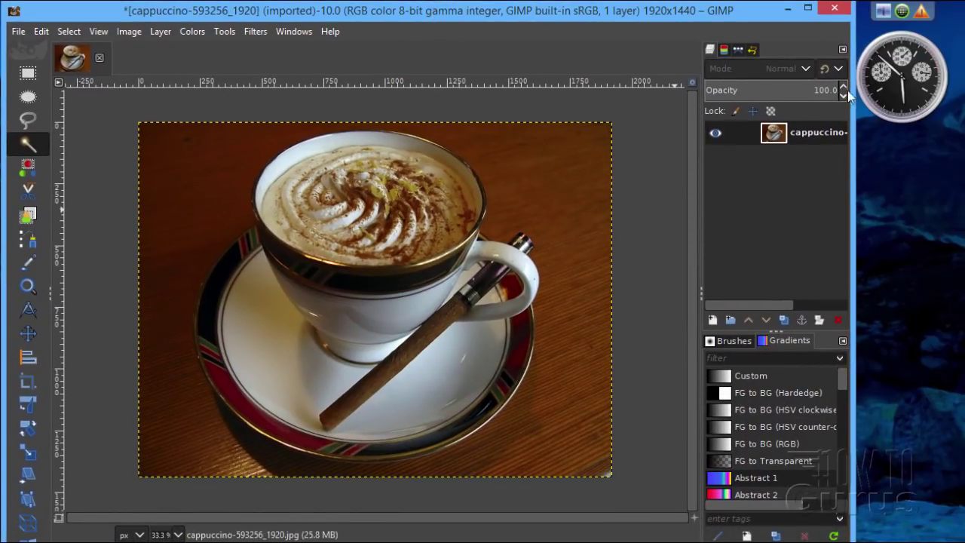
drag(798, 12, 873, 8)
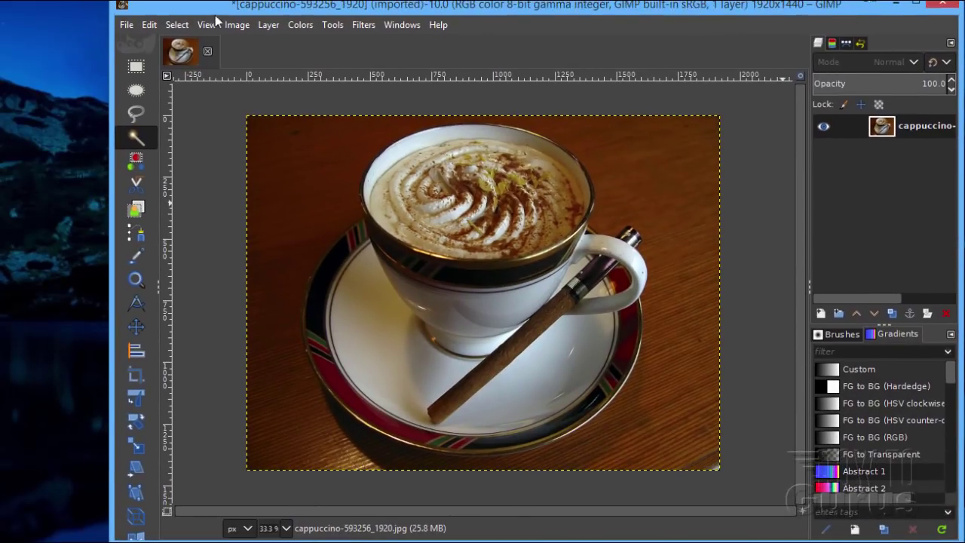
drag(106, 7, 5, 22)
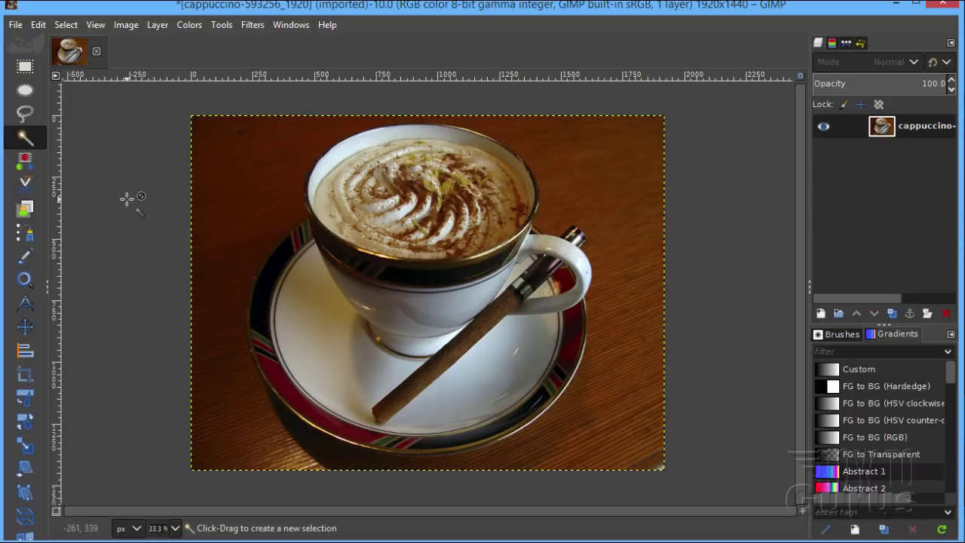
Turn off Single-Window Mode so the toolbox and docks float separately from the image window
click(290, 25)
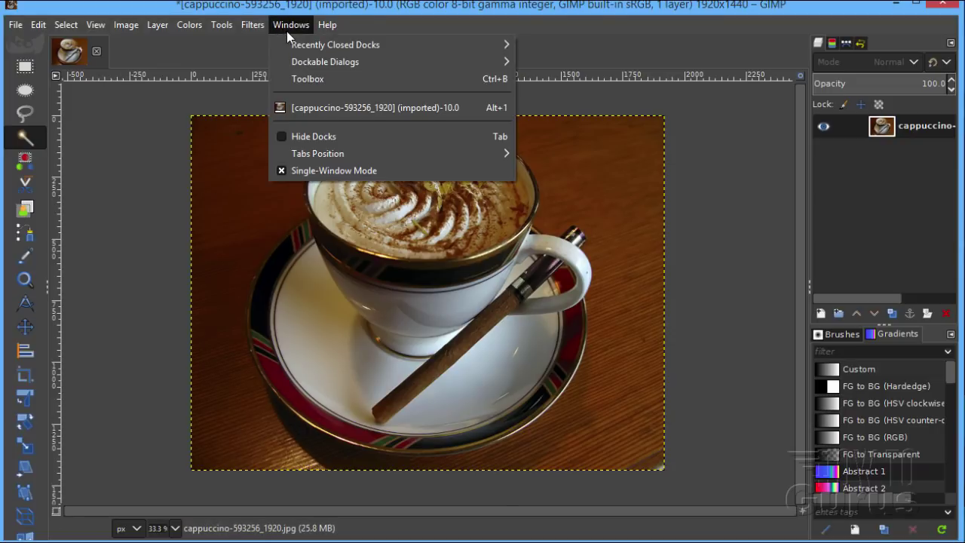
click(317, 170)
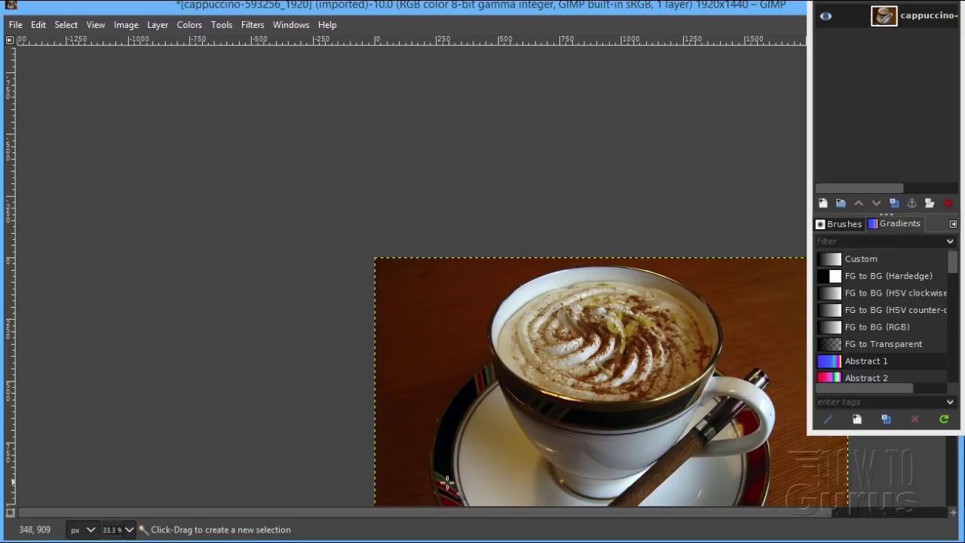
drag(455, 516, 534, 520)
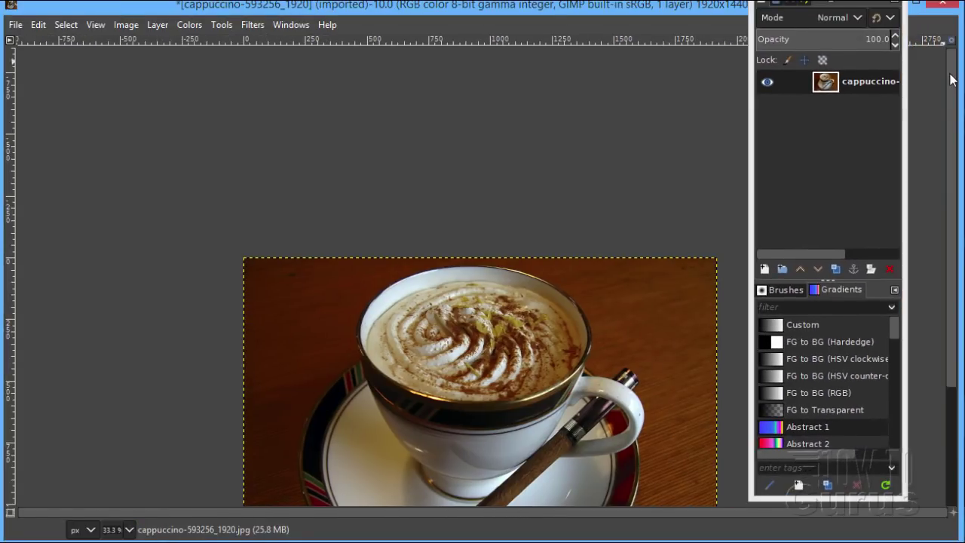
Center the cappuccino photo and arrange the floating toolbox and Layers dock on opposite sides of it
scroll(951, 79, down, 3)
drag(4, 30, 42, 53)
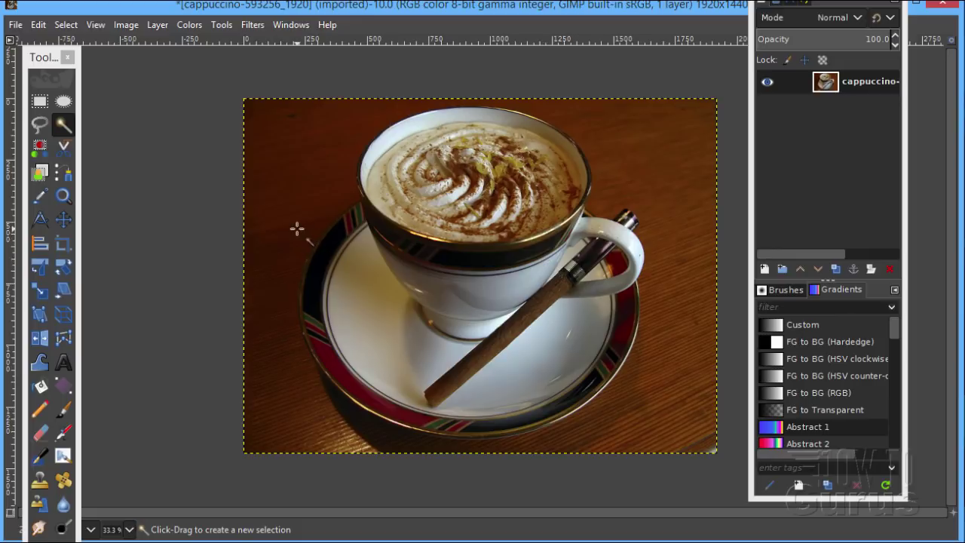
drag(829, 3, 868, 58)
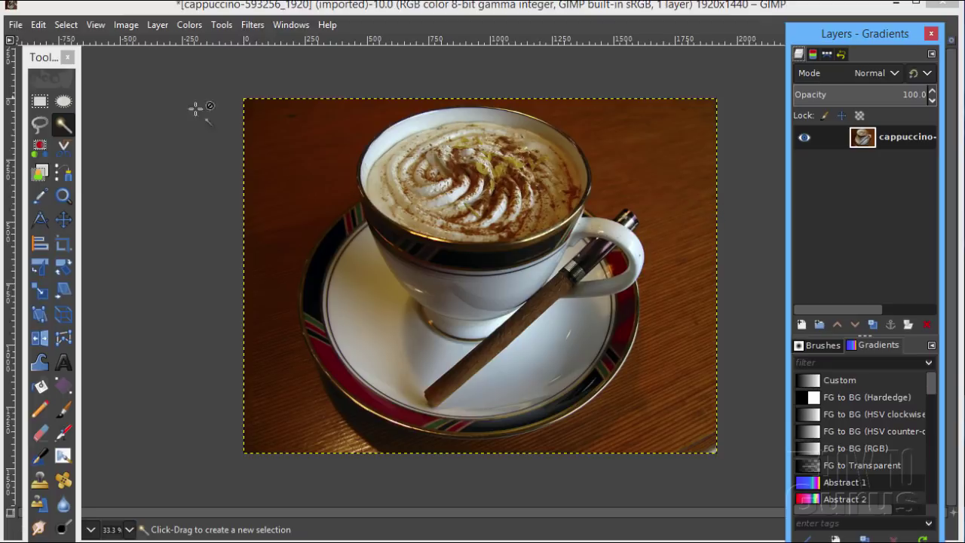
Magnify the photo to 100% around the saucer's upper-left rim and activate the Paths tool
click(67, 178)
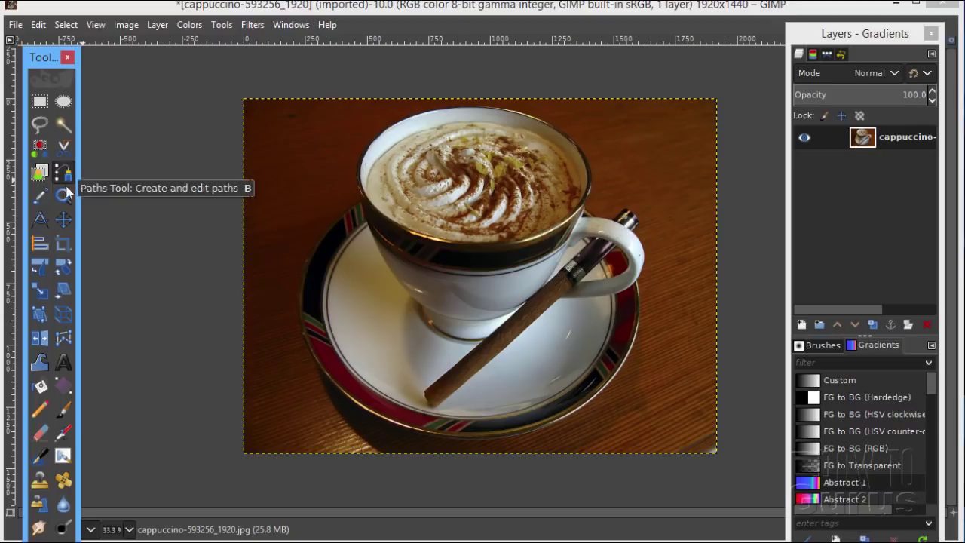
click(63, 175)
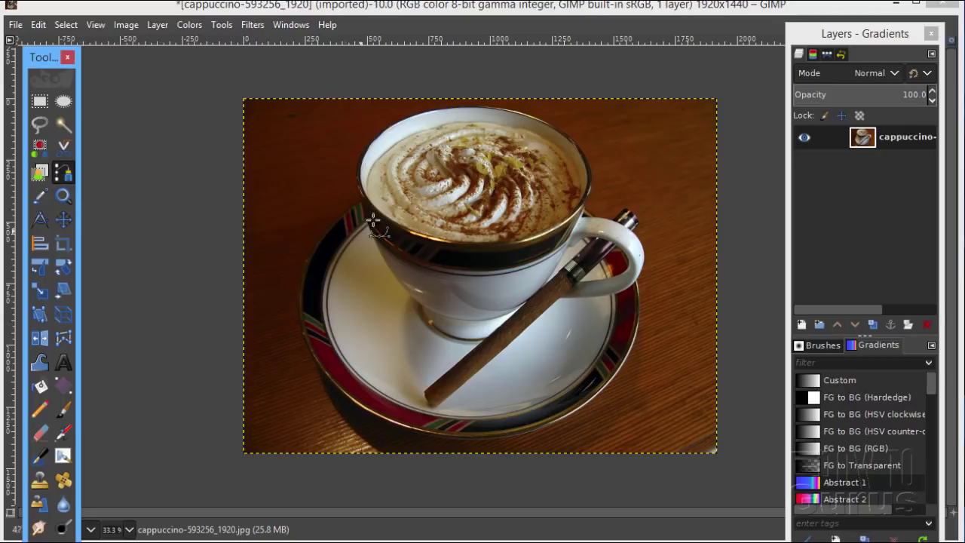
click(62, 198)
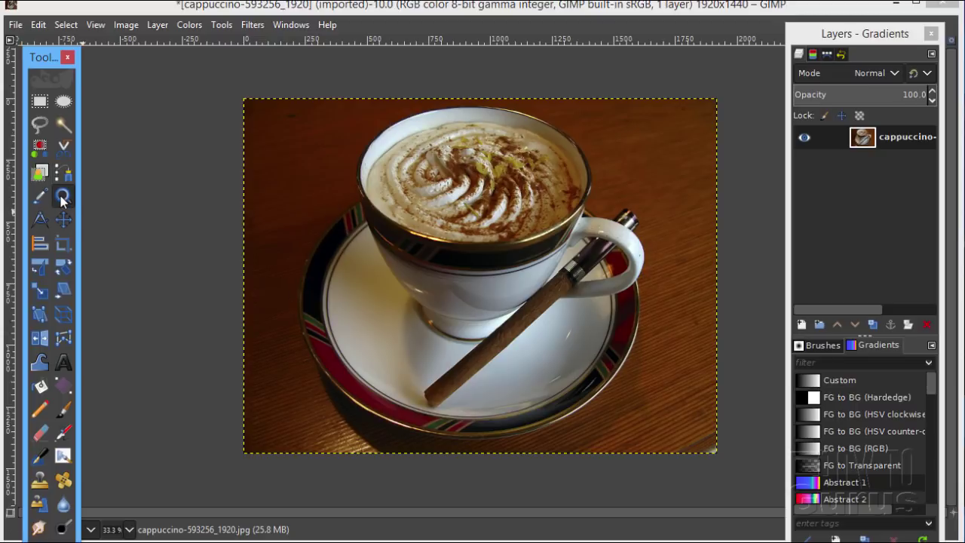
click(351, 218)
click(351, 208)
click(351, 204)
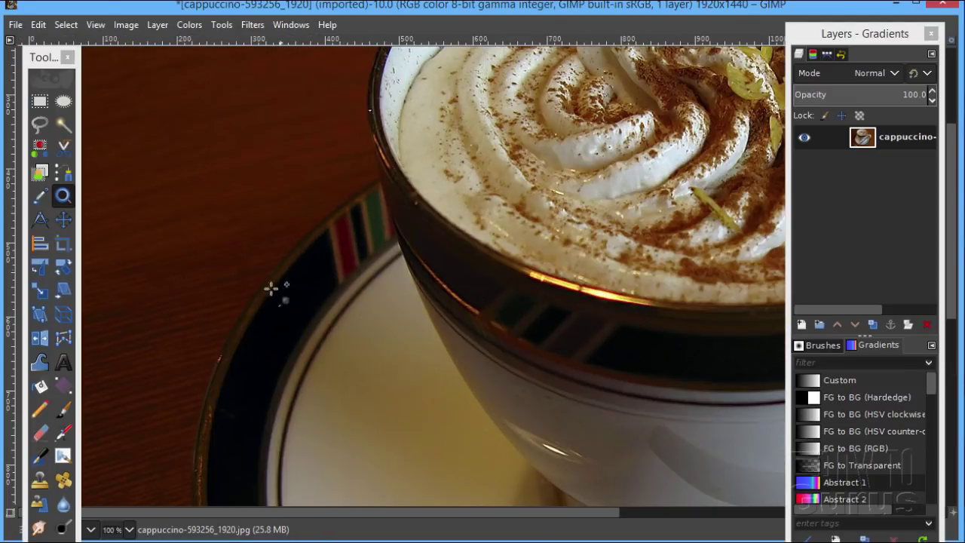
click(64, 173)
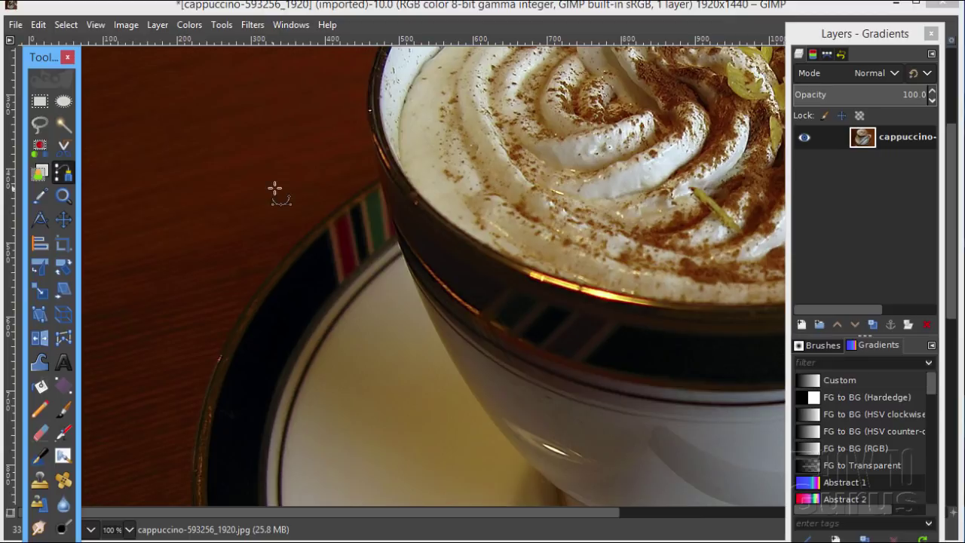
Place five straight-segment path anchors down the saucer's upper-left rim
click(287, 256)
click(259, 290)
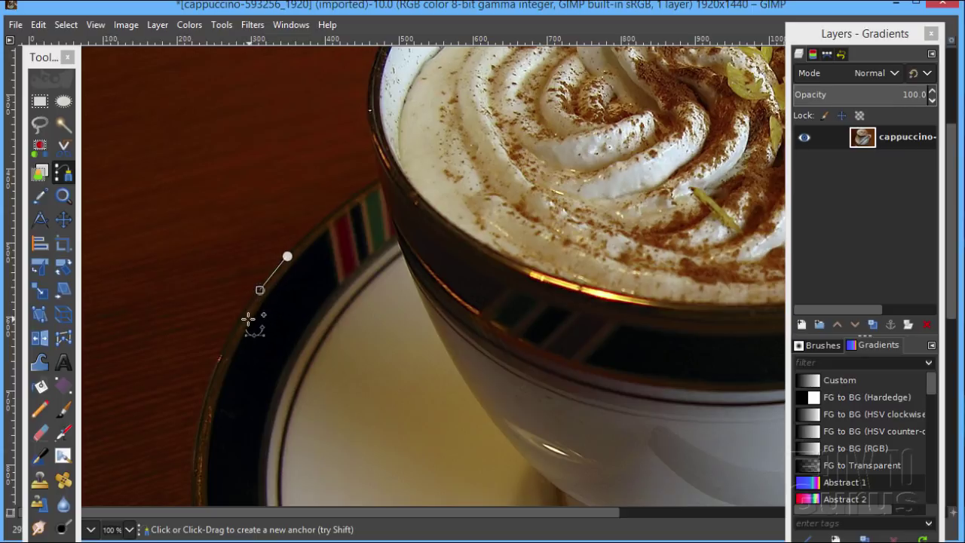
click(237, 322)
click(216, 363)
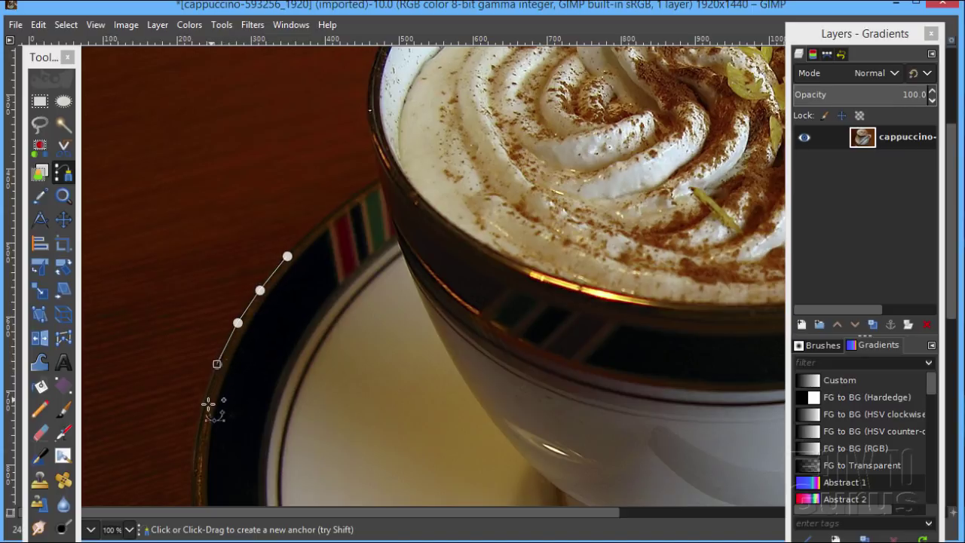
click(200, 420)
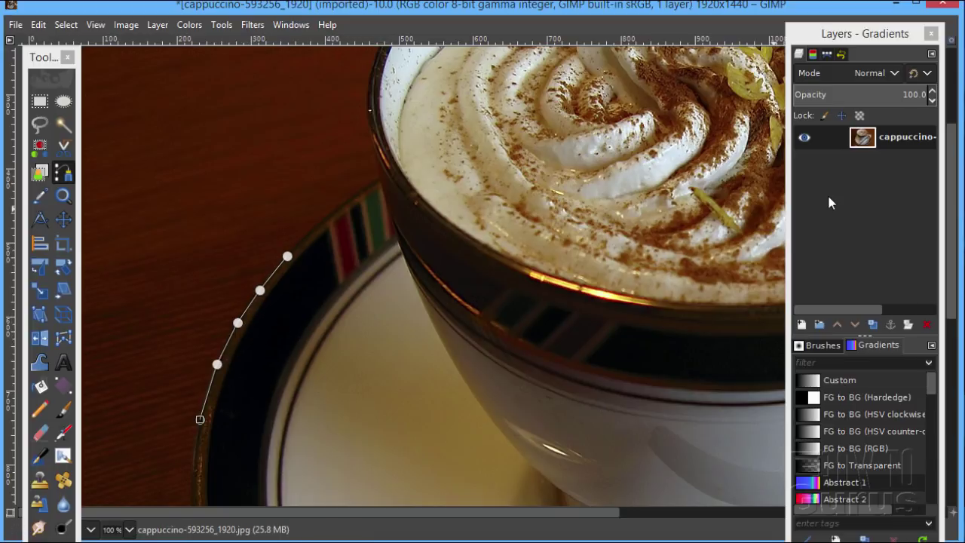
Shift the dock slightly aside and examine its Paths, Layers and Channels lists
drag(838, 34, 843, 32)
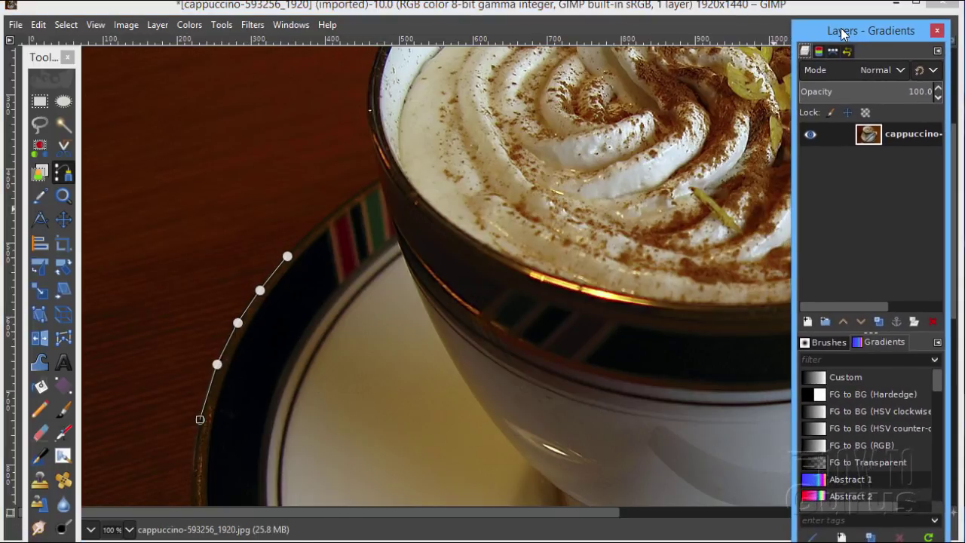
click(833, 52)
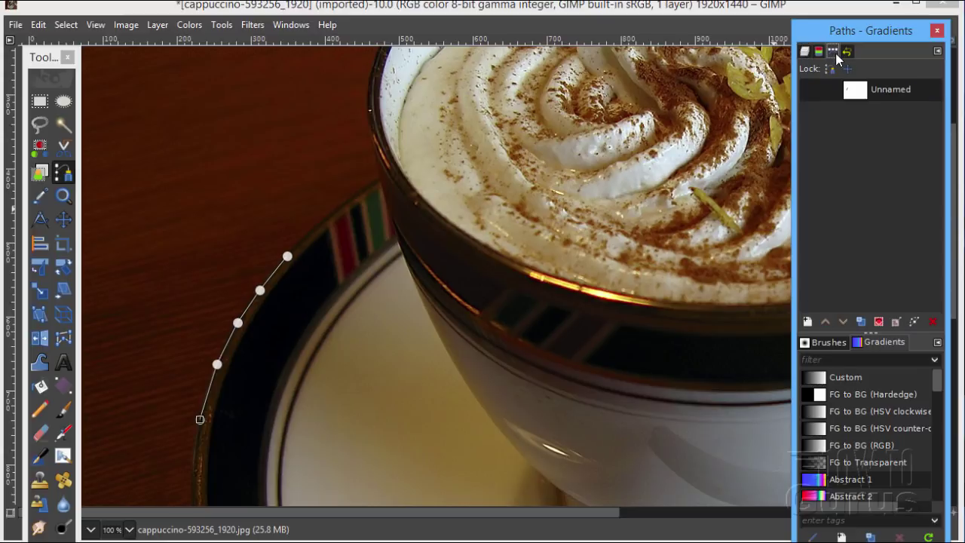
click(814, 91)
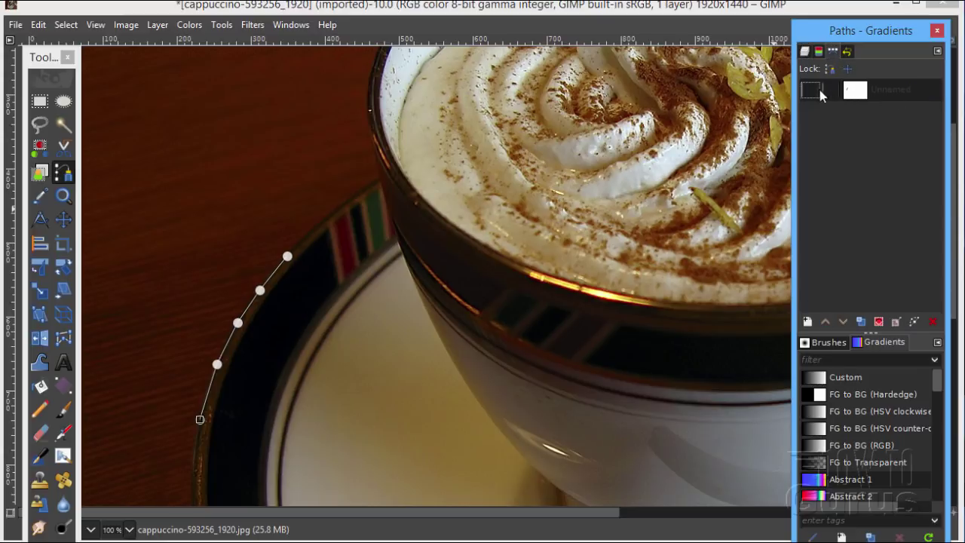
click(806, 52)
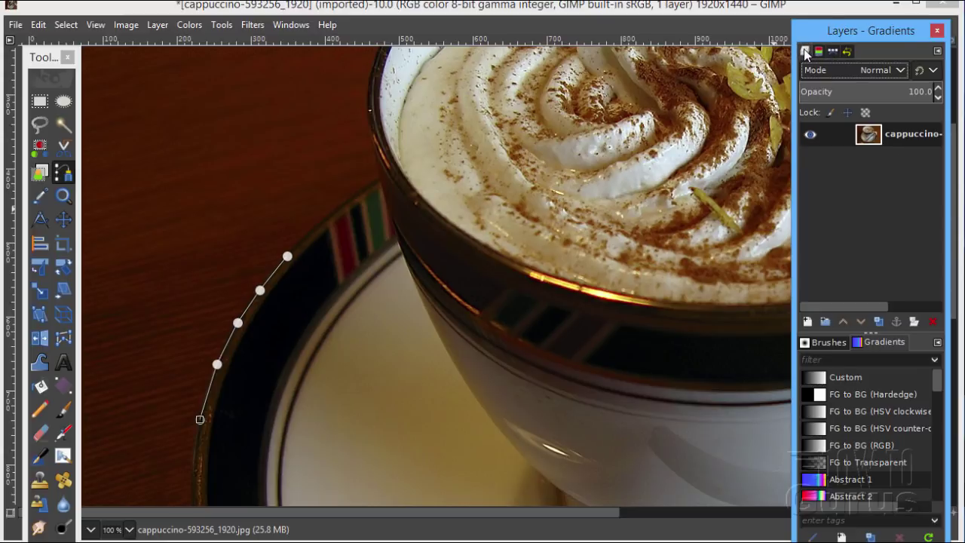
click(819, 52)
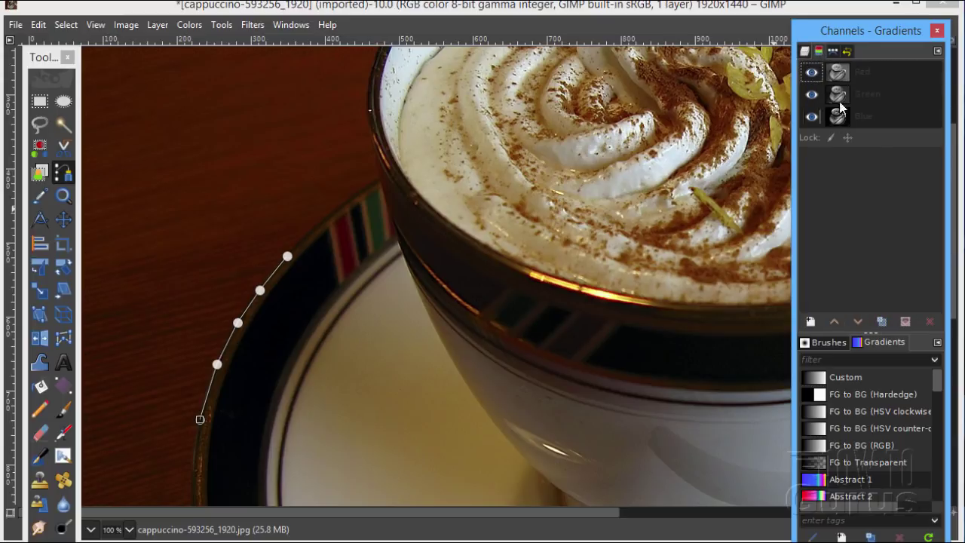
Delete the straight-segment trial path from the Paths list
click(833, 51)
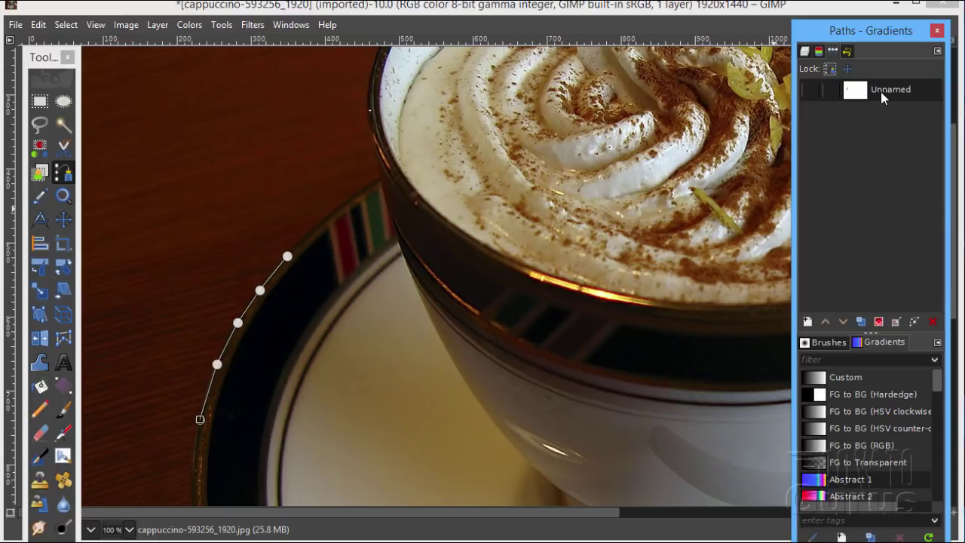
right_click(881, 91)
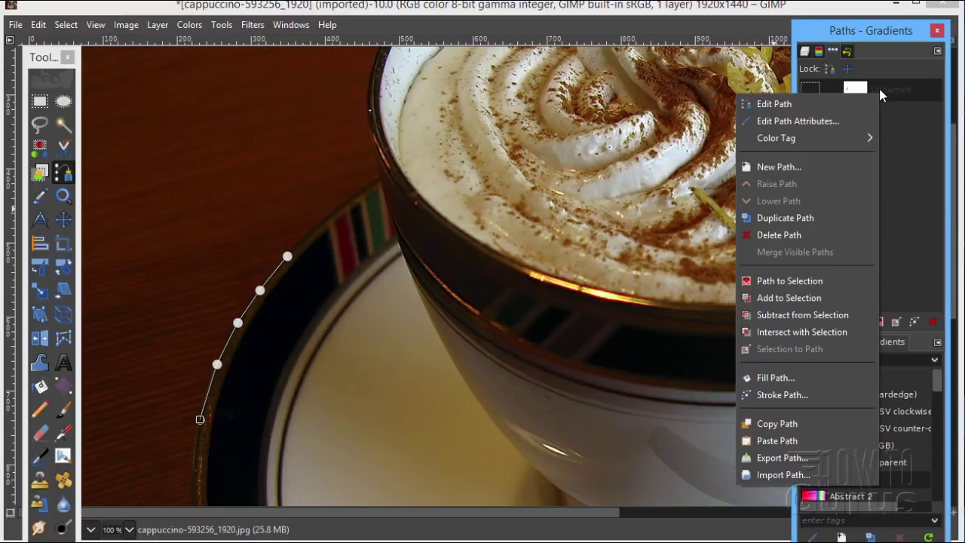
click(802, 232)
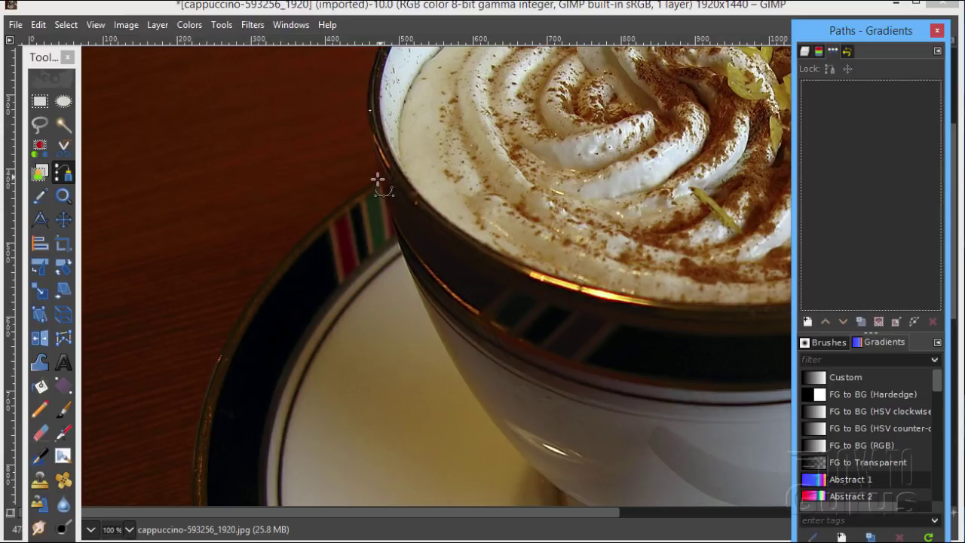
Start a new curved path where the saucer meets the cup and trace down the saucer's left rim with smooth anchors
drag(380, 178, 353, 195)
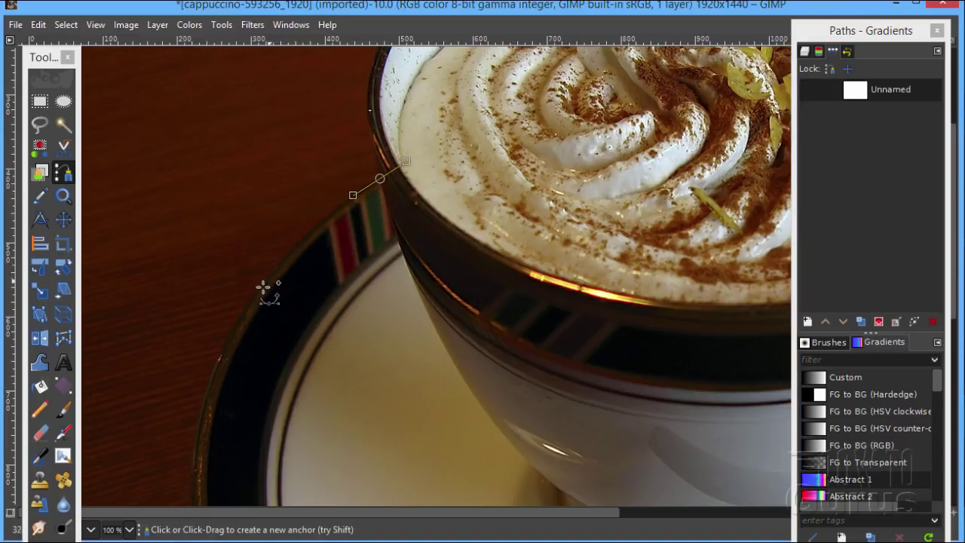
drag(239, 316, 205, 380)
key(space)
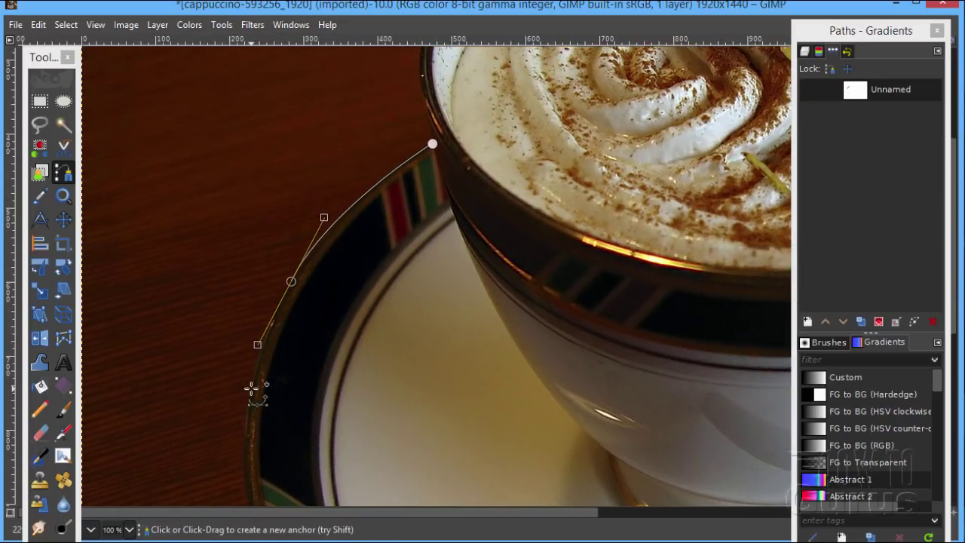
key(space)
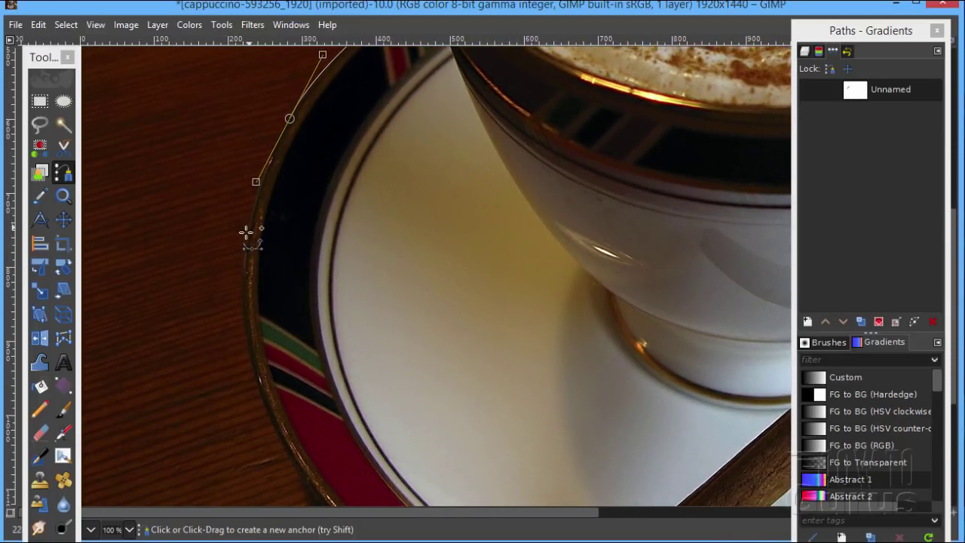
drag(242, 284, 240, 207)
drag(224, 212, 245, 326)
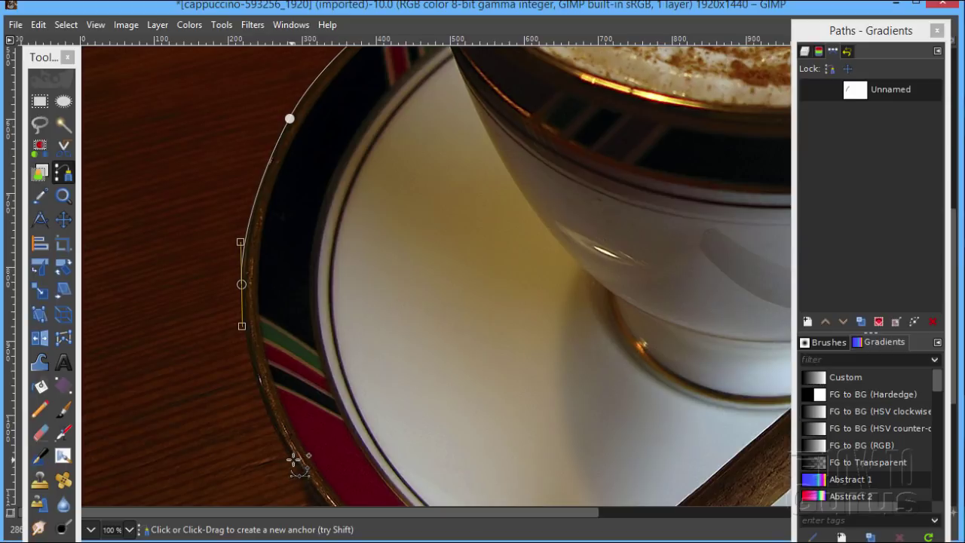
drag(293, 460, 330, 510)
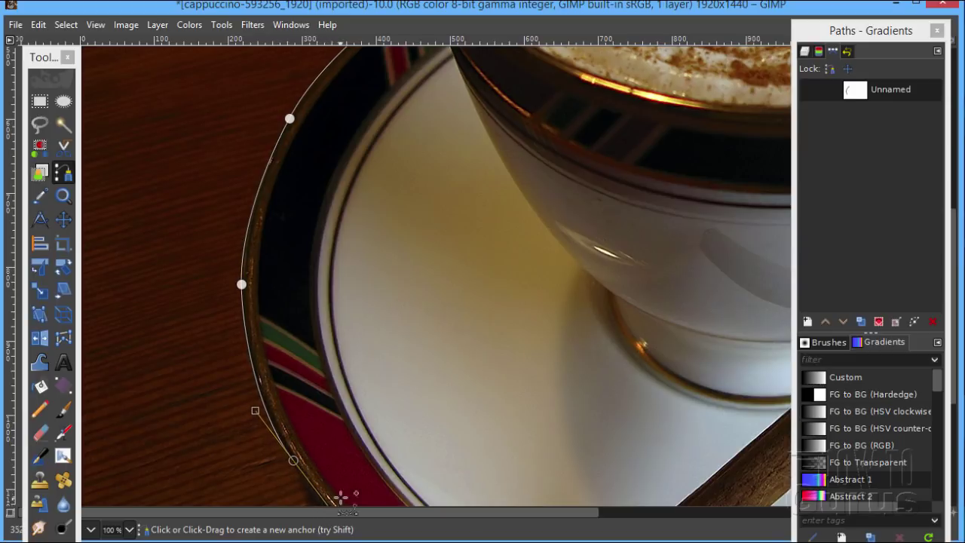
Continue the path with curved anchors along the saucer's bottom rim to its lower-right edge
drag(347, 476, 214, 158)
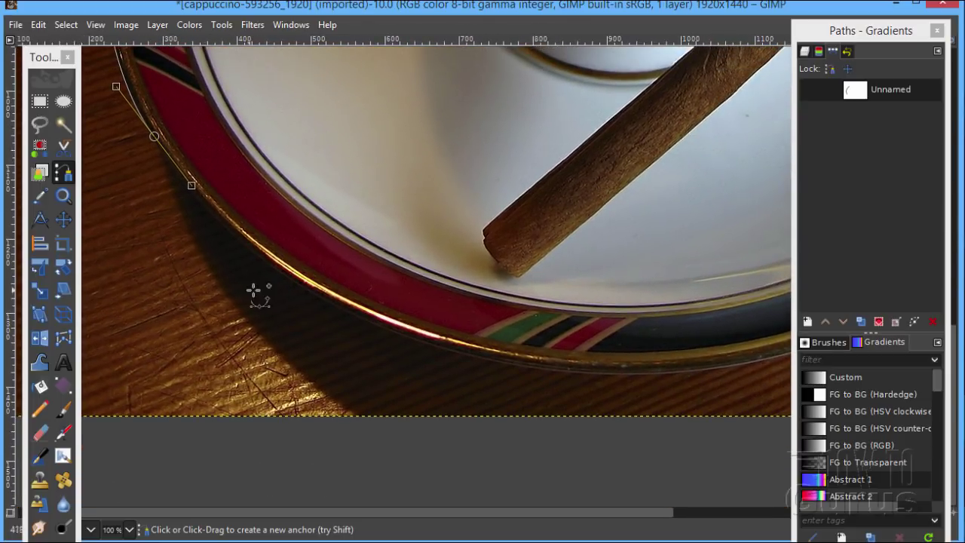
drag(251, 252, 304, 301)
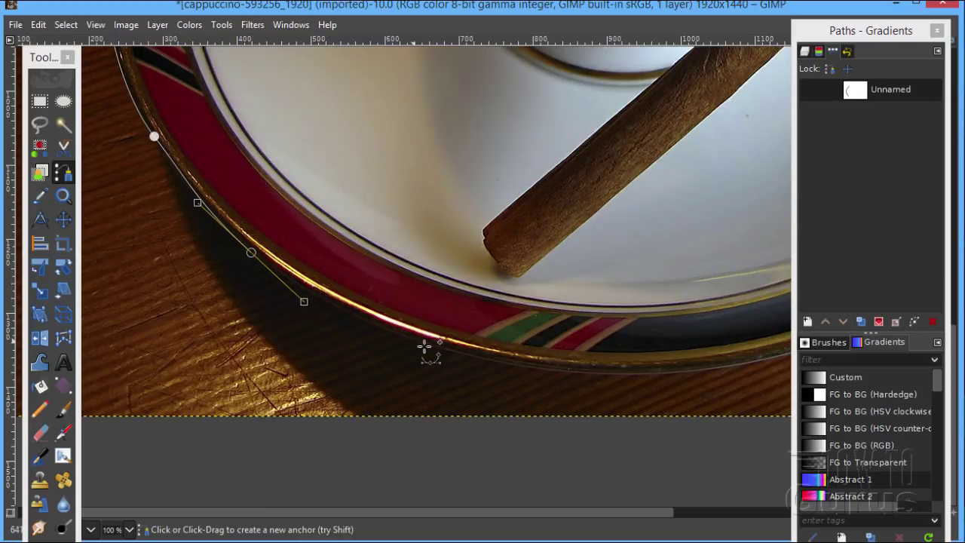
drag(427, 344, 489, 360)
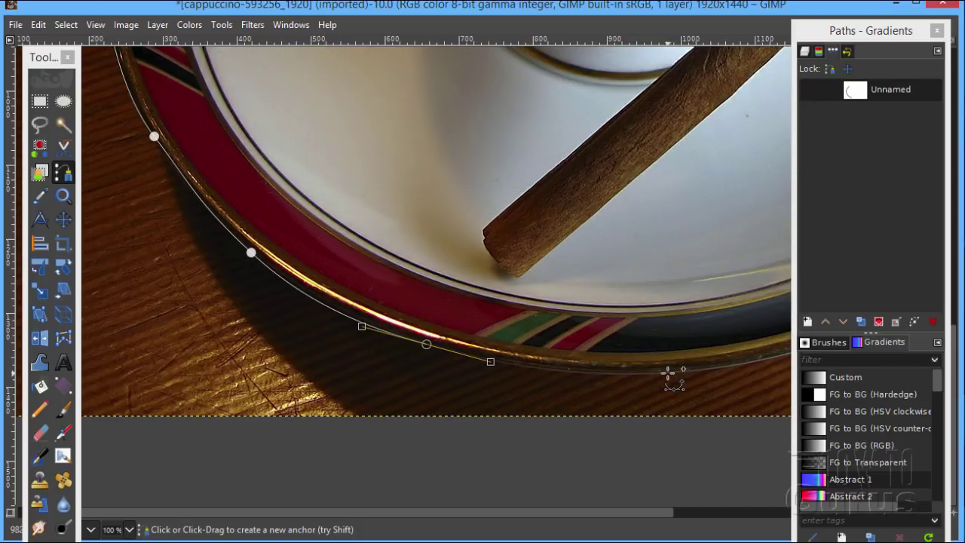
drag(669, 373, 731, 368)
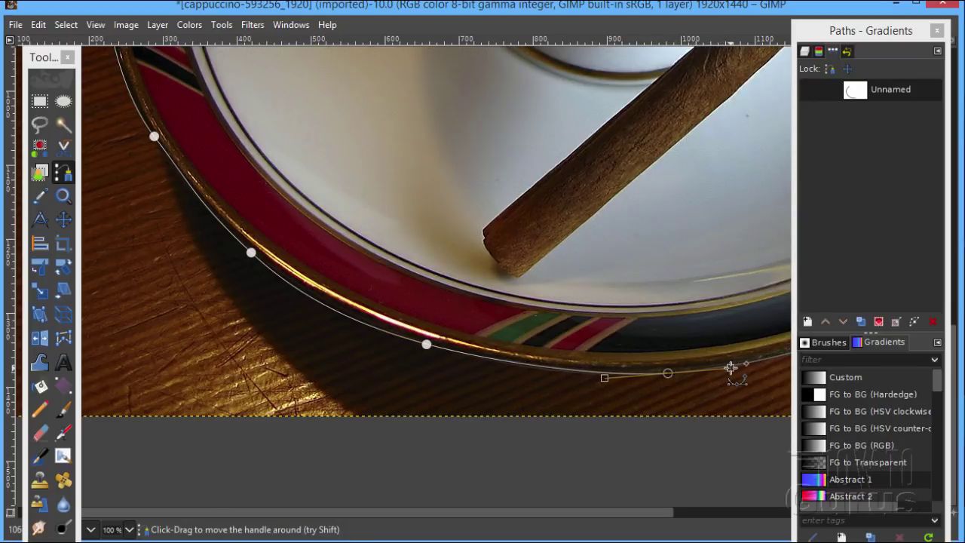
scroll(731, 367, right, 10)
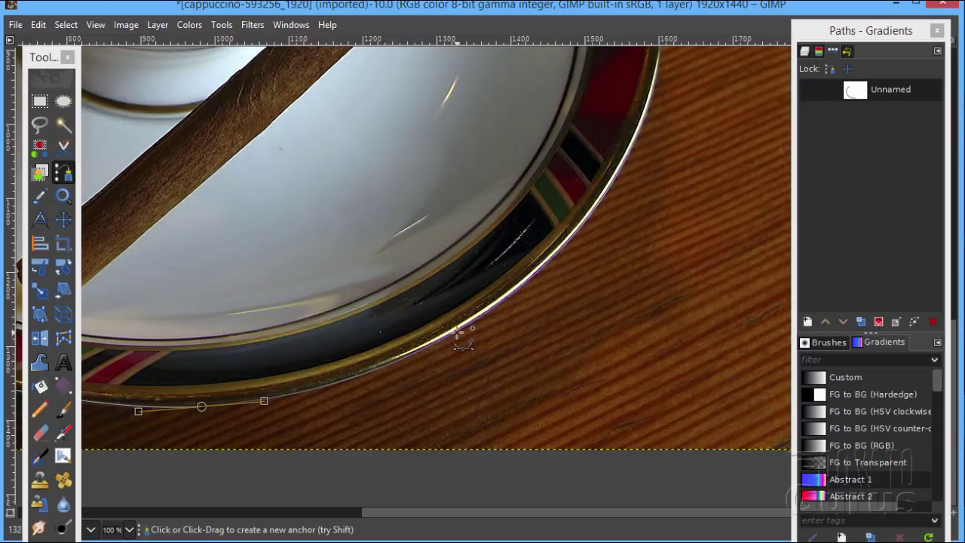
drag(455, 332, 532, 287)
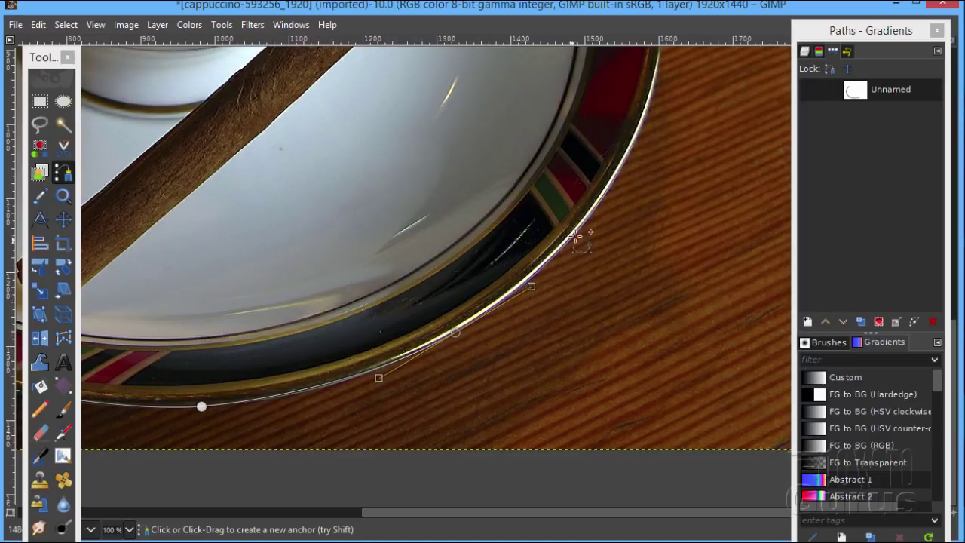
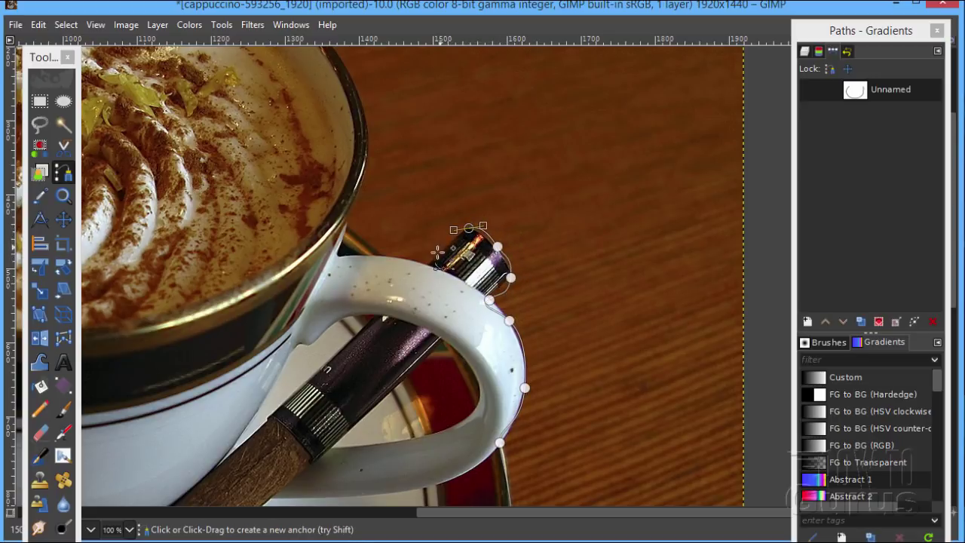
Extend the path over the top of the cup's handle and around the right side of the cup's rim
drag(429, 264, 353, 217)
drag(368, 159, 371, 129)
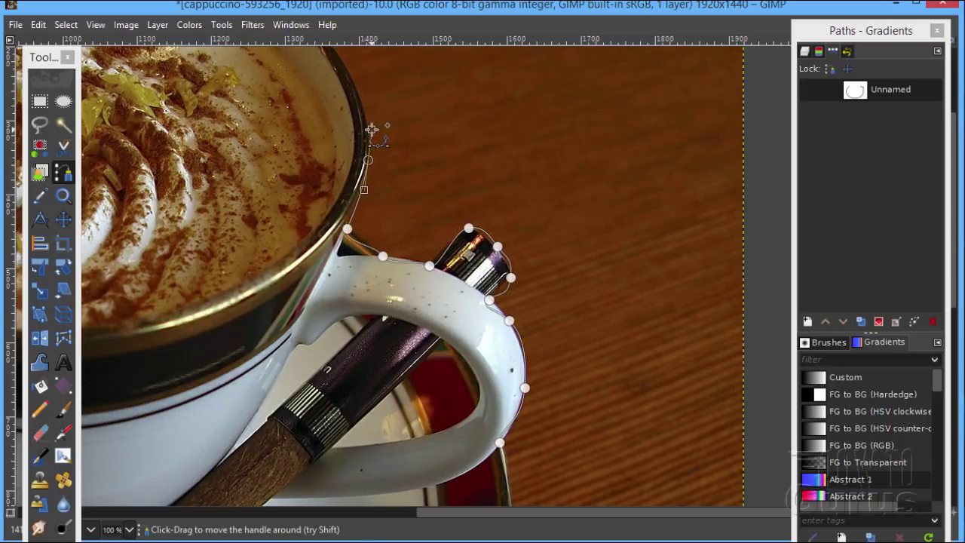
scroll(372, 129, left, 4)
scroll(409, 129, up, 5)
drag(510, 284, 485, 259)
drag(393, 203, 355, 188)
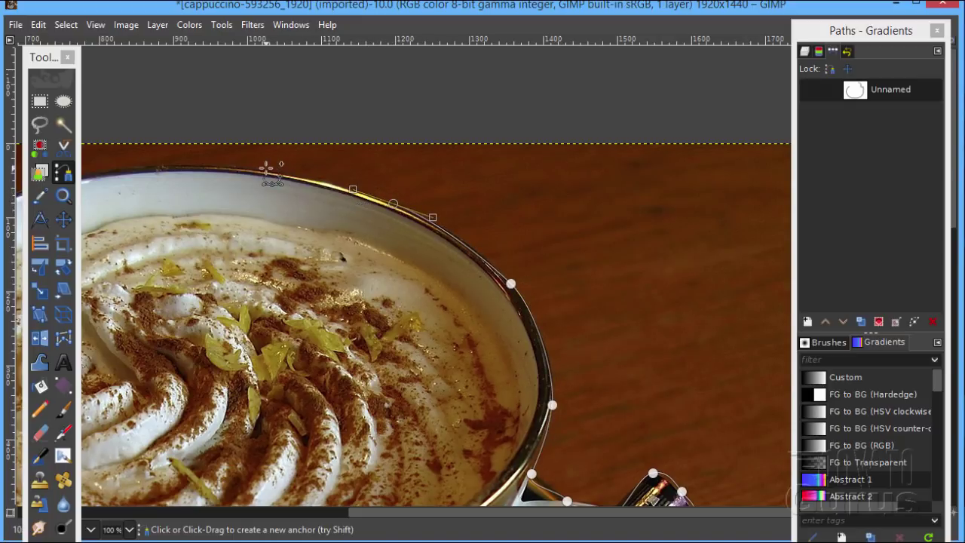
Trace the cup's back and left rim with curved anchors down toward the path's starting anchor
drag(262, 166, 578, 221)
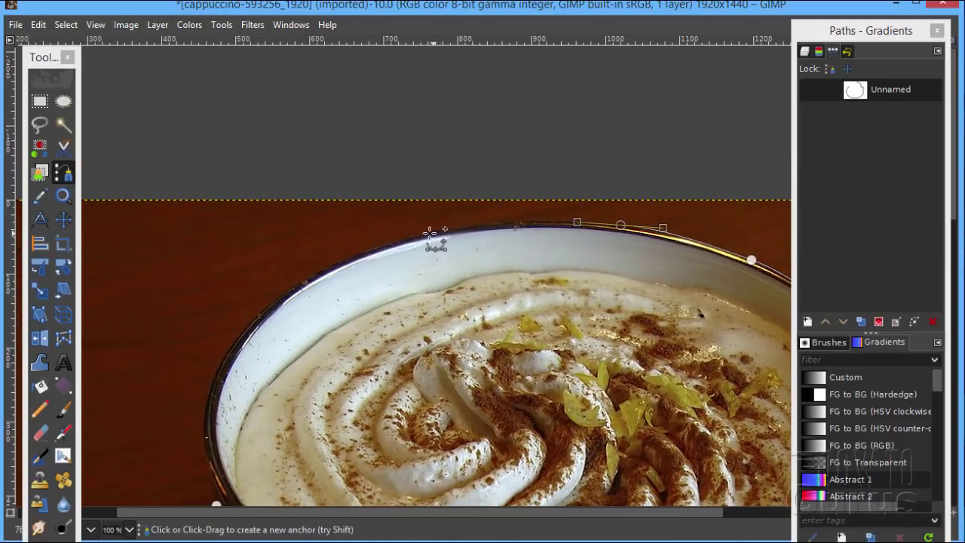
drag(423, 230, 354, 251)
drag(295, 287, 252, 317)
drag(225, 357, 206, 398)
scroll(206, 397, down, 4)
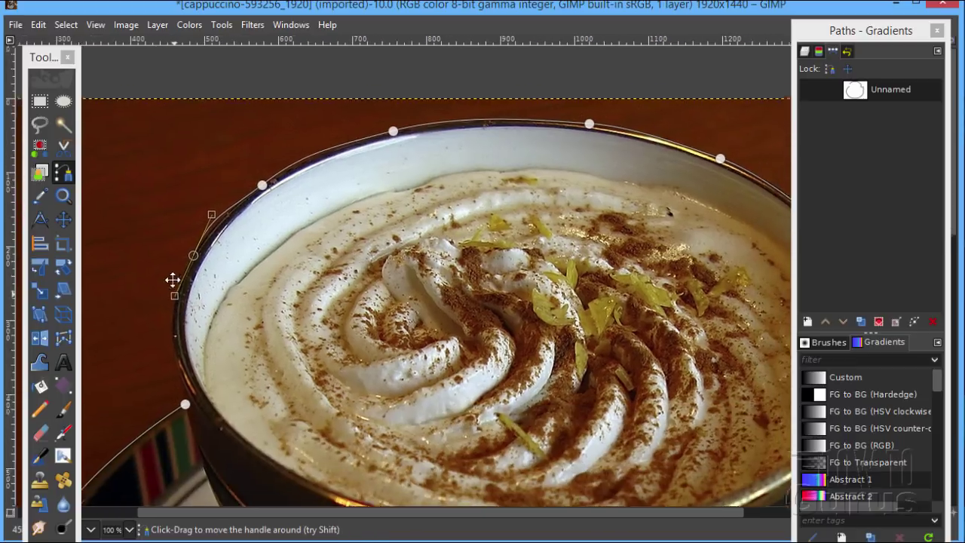
drag(172, 308, 177, 329)
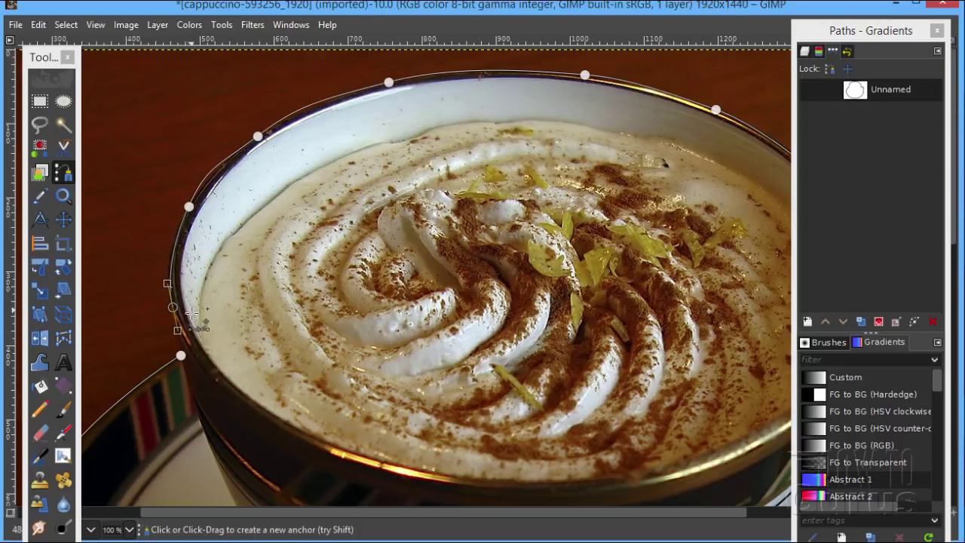
Add a final anchor on the cup's left rim just above the saucer junction and set the path for editing
click(178, 341)
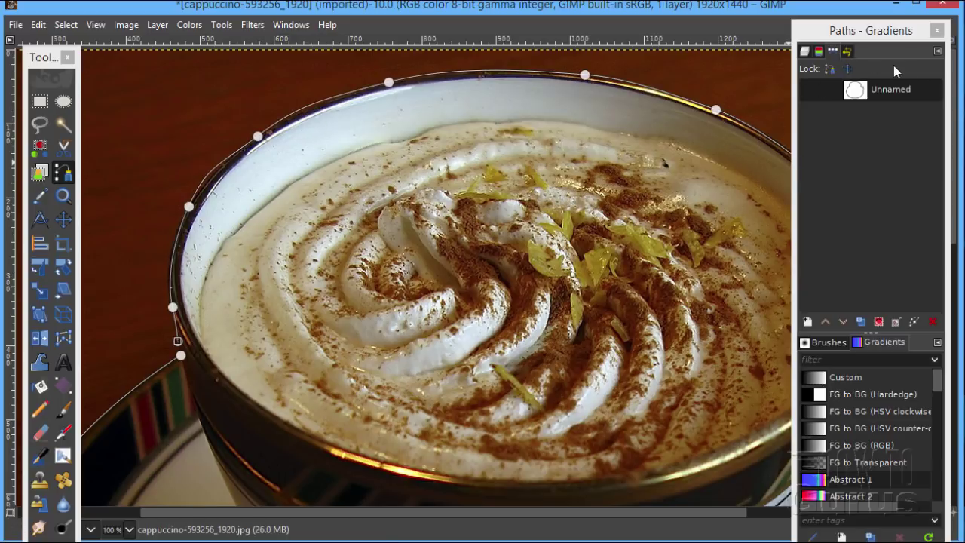
click(806, 51)
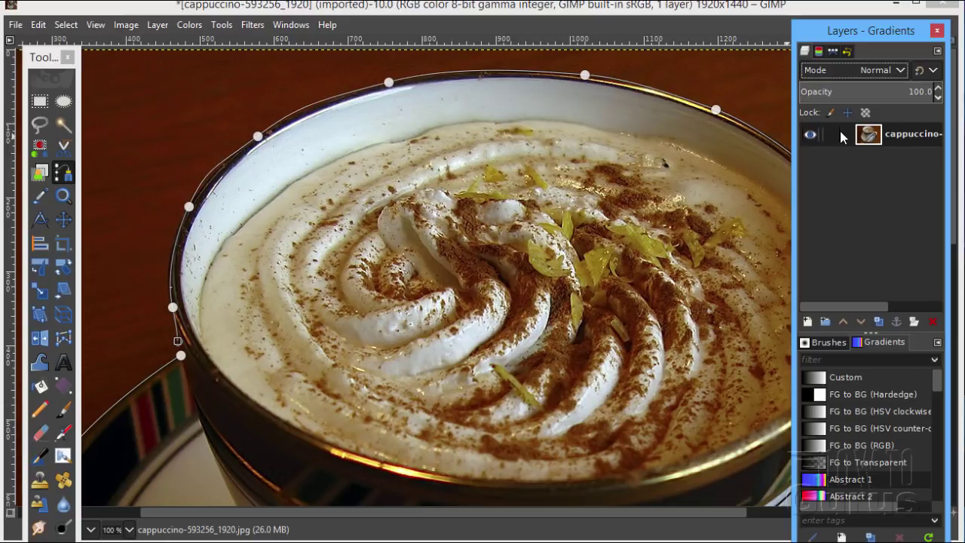
click(833, 51)
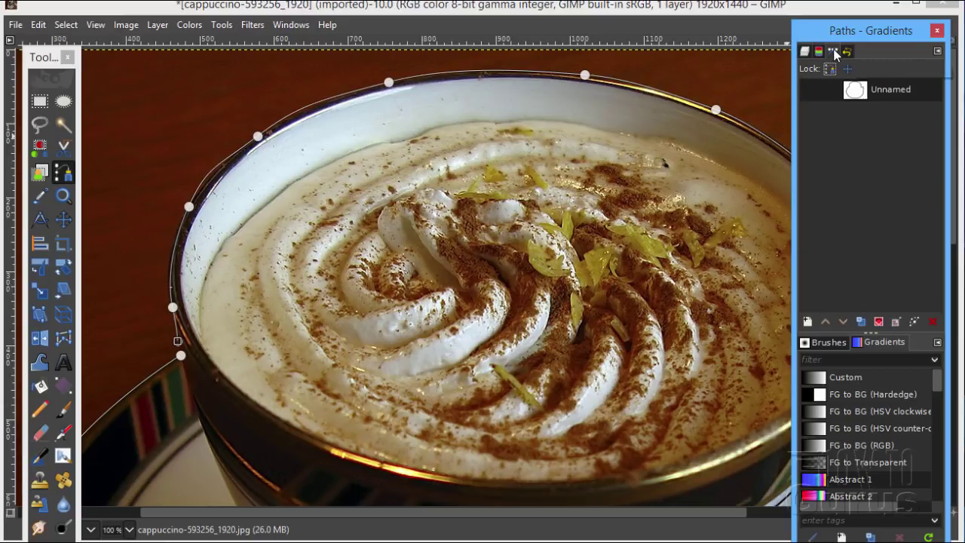
right_click(879, 89)
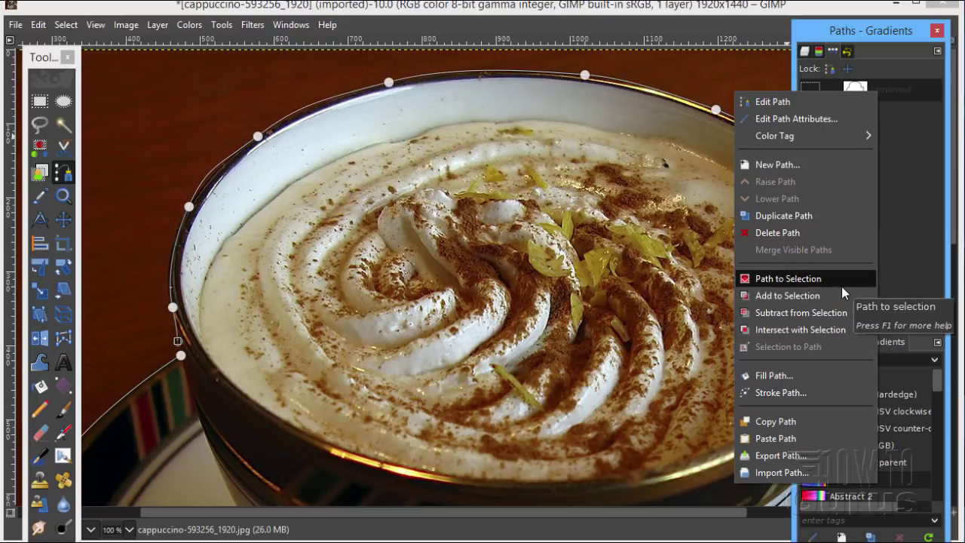
click(775, 101)
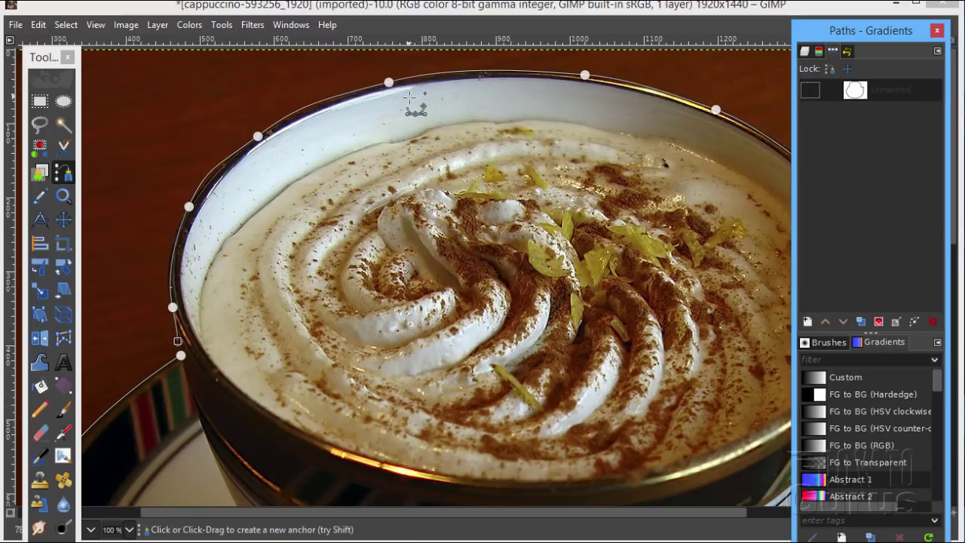
Reposition the upper-left rim anchor and adjust the curve handles of the two left-rim anchors to follow the cup's edge
click(258, 135)
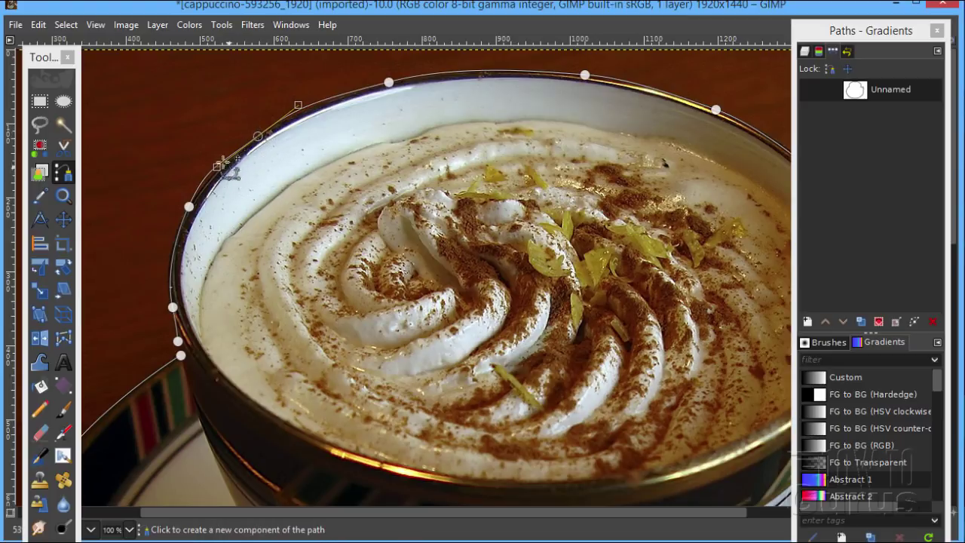
mouse_move(258, 138)
mouse_down()
mouse_move(258, 125)
mouse_move(259, 134)
mouse_up()
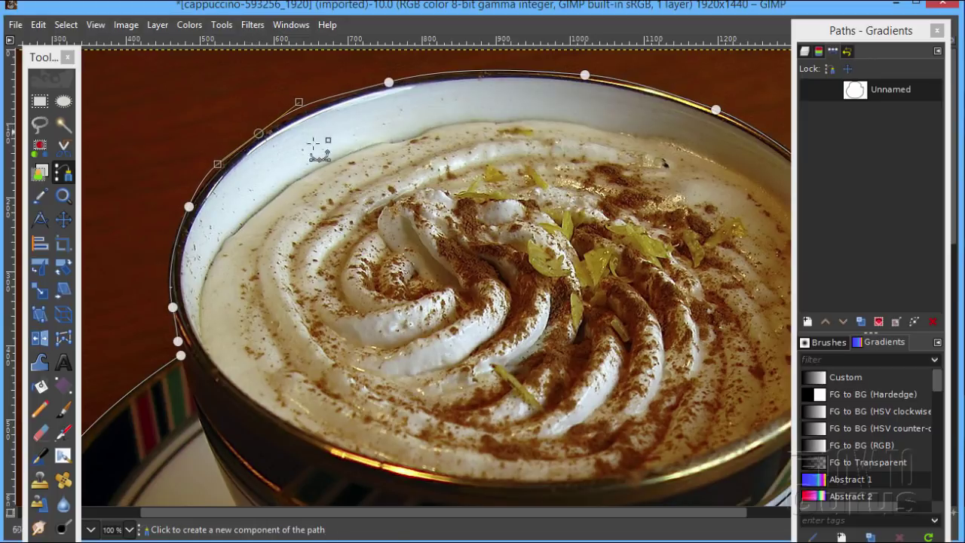
drag(299, 99, 307, 105)
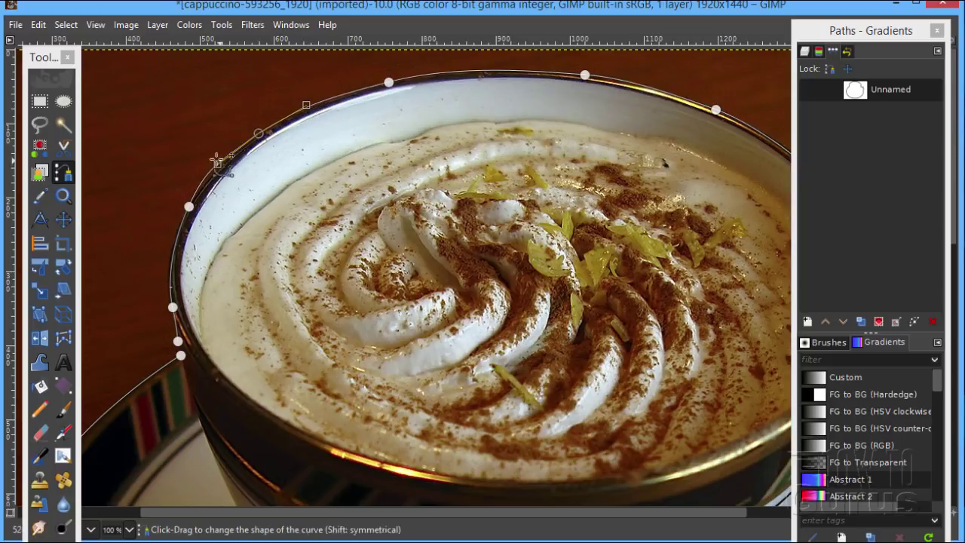
drag(216, 162, 213, 170)
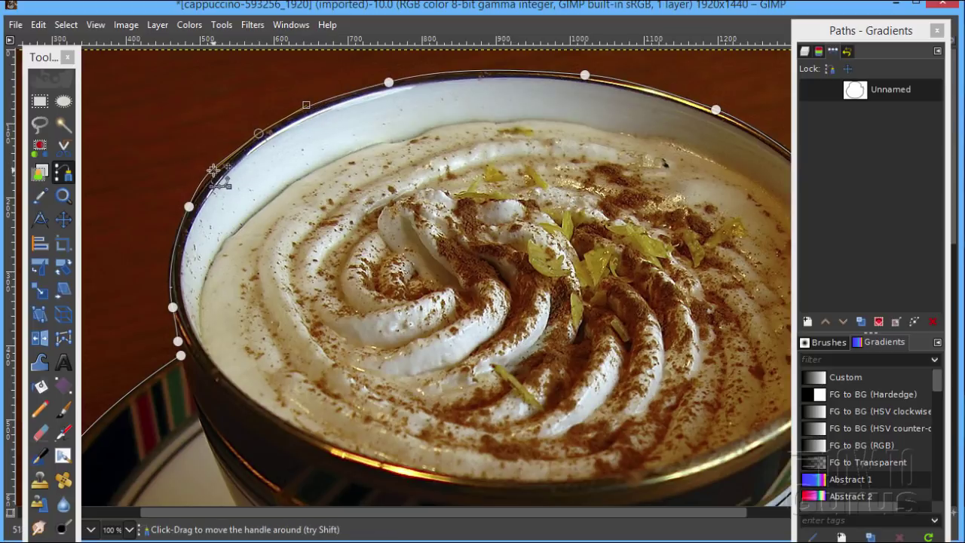
click(189, 206)
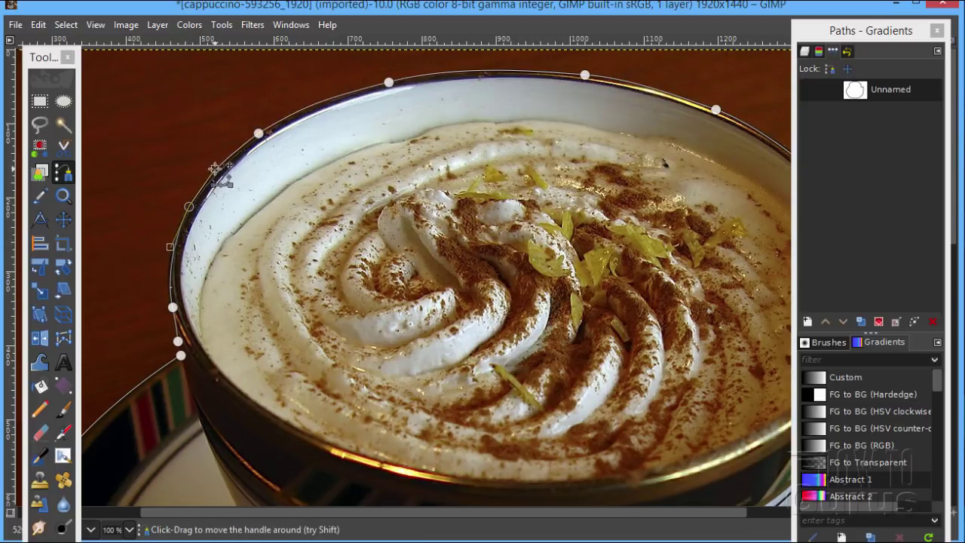
mouse_move(171, 245)
mouse_down()
mouse_move(163, 244)
mouse_move(182, 220)
mouse_move(151, 270)
mouse_move(143, 265)
mouse_move(174, 225)
mouse_move(165, 234)
mouse_up()
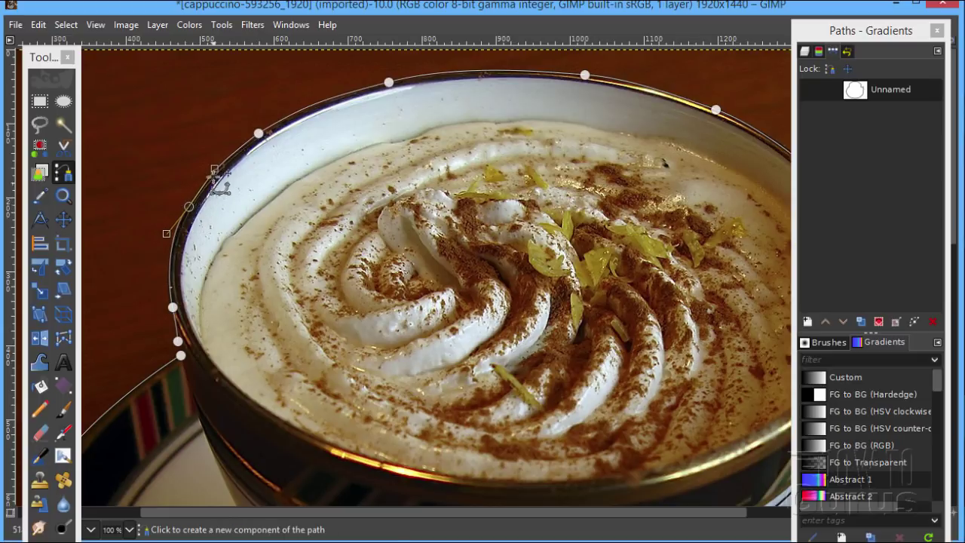
drag(214, 167, 219, 168)
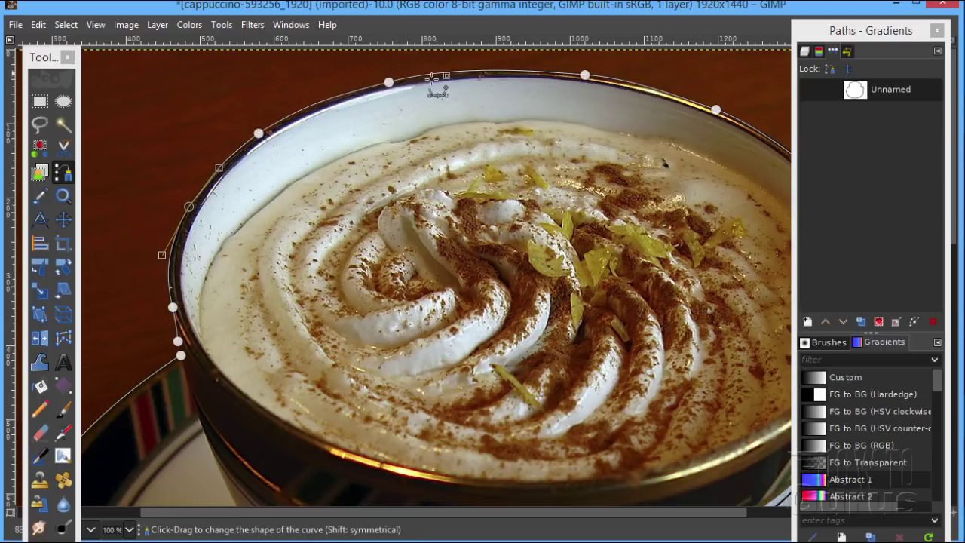
Nudge the anchor on the cup's back rim and adjust its handle so the curve follows the rim
click(388, 80)
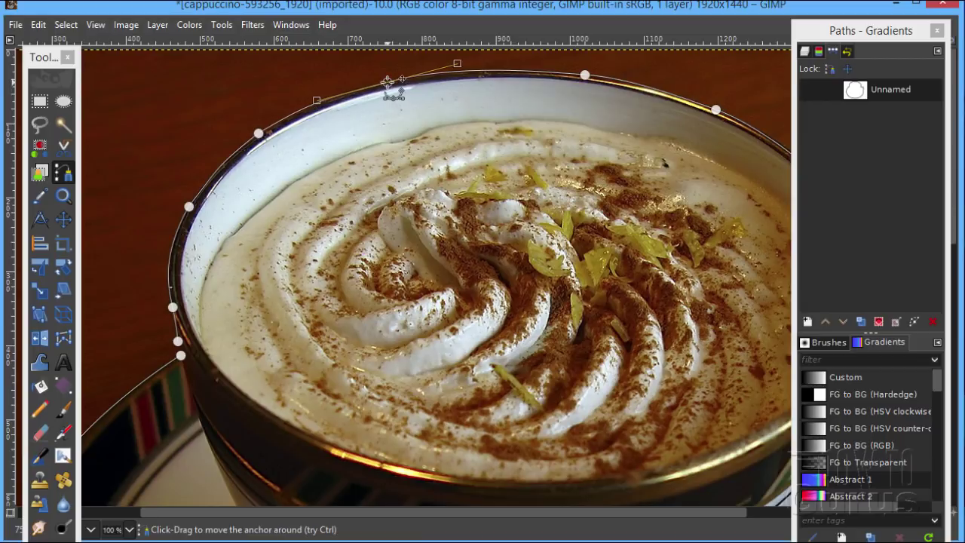
drag(389, 80, 390, 78)
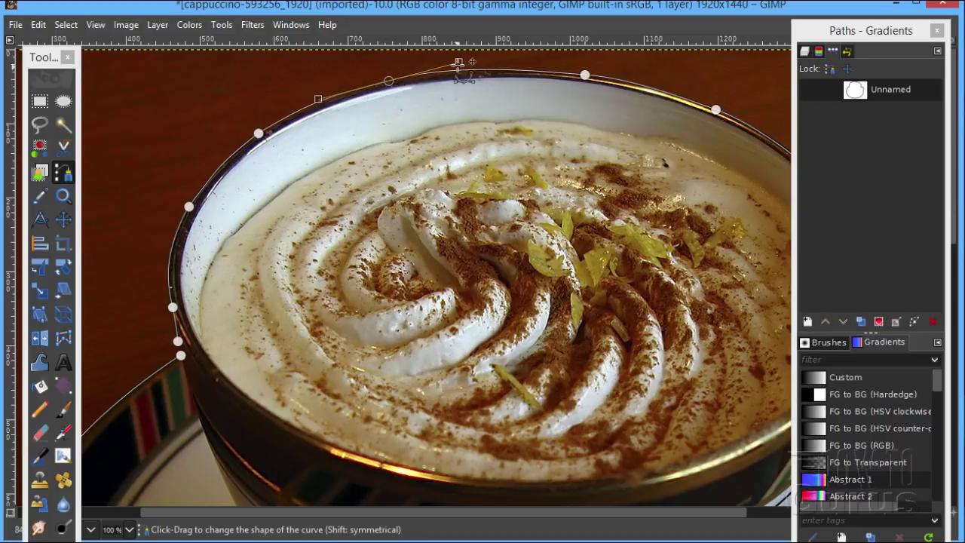
drag(462, 61, 465, 65)
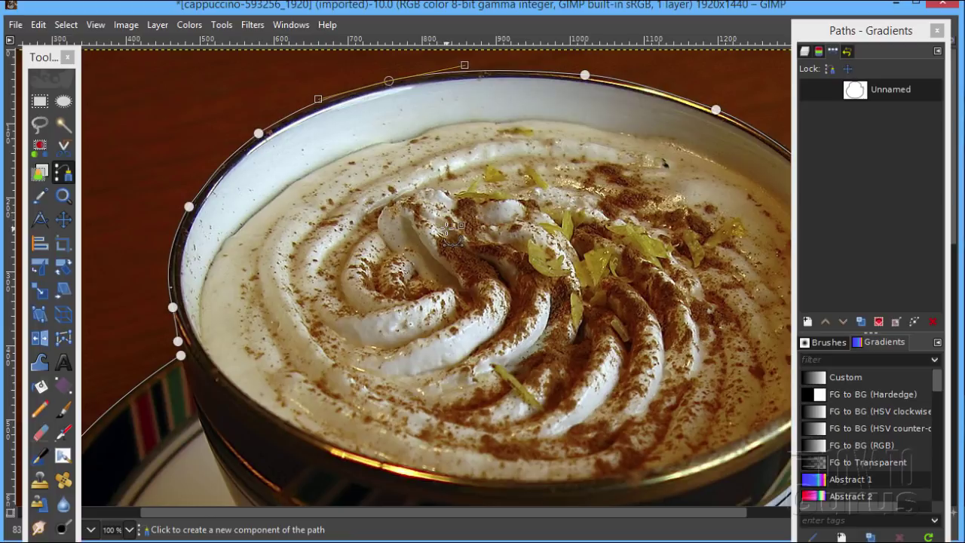
Refine the path's anchors and curves along the cup's right rim and where the rim meets the handle
drag(449, 229, 55, 47)
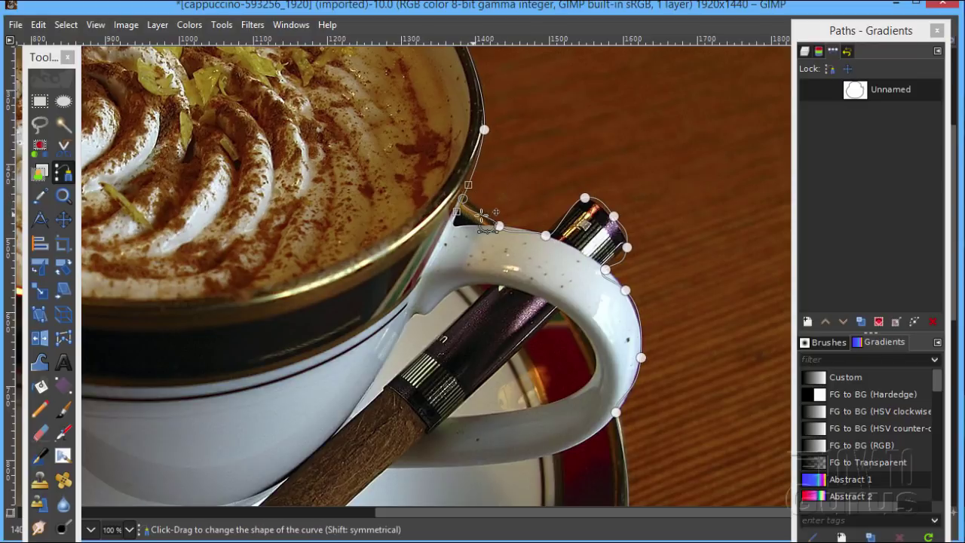
click(463, 198)
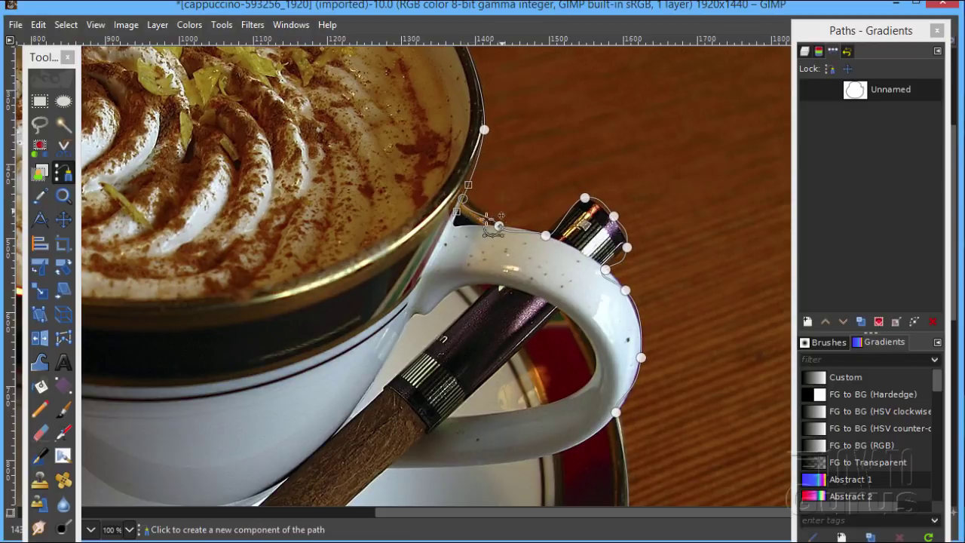
mouse_move(486, 217)
mouse_down()
mouse_move(510, 179)
mouse_move(483, 207)
mouse_up()
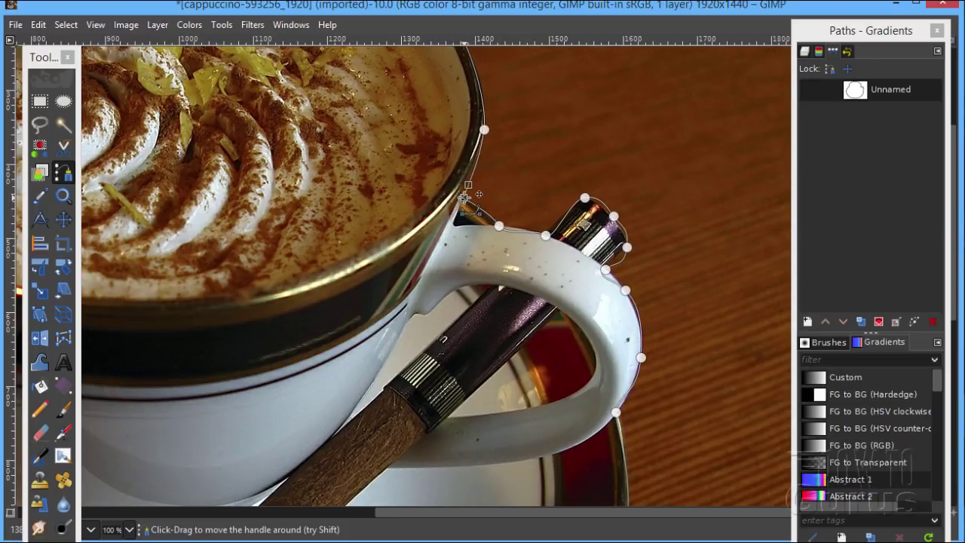
click(499, 226)
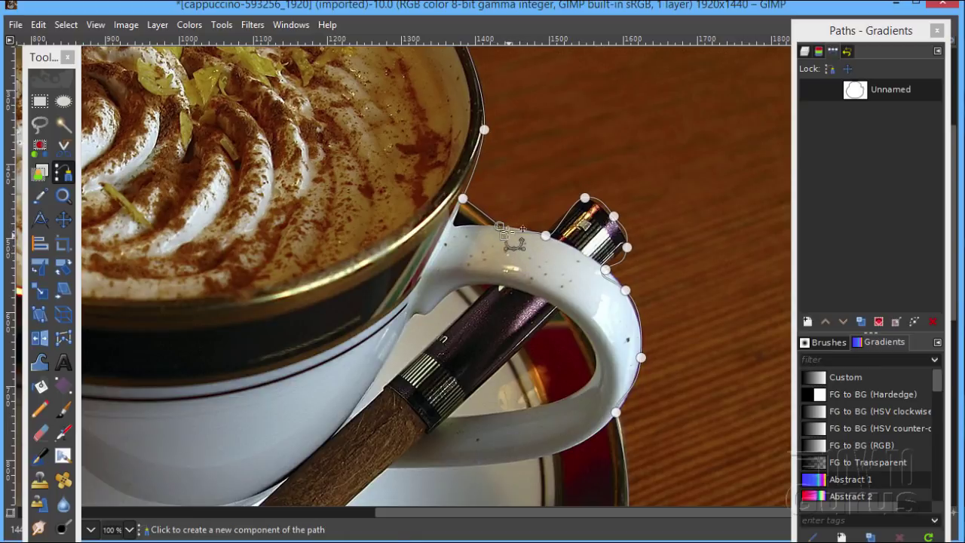
click(484, 128)
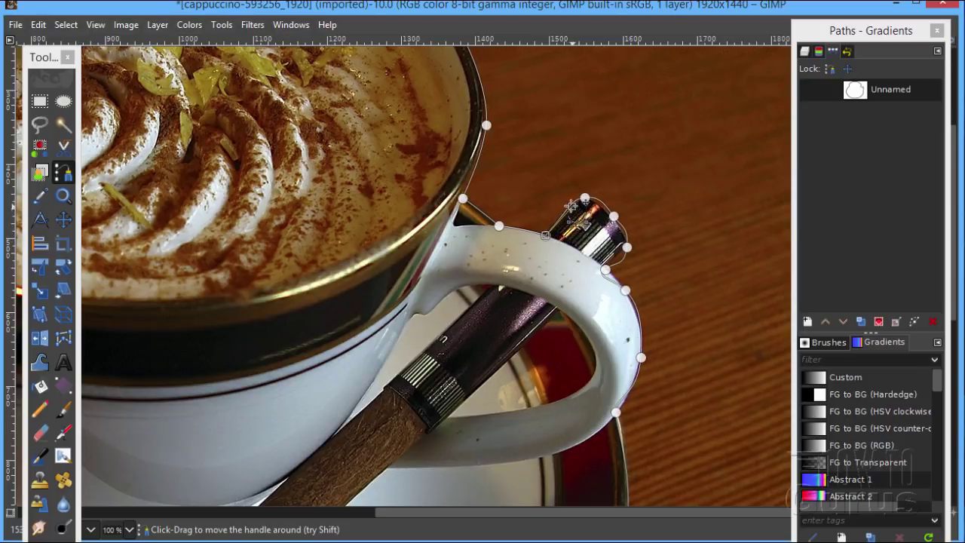
Adjust the anchors and curve handles around the tip of the stick behind the handle to fit its outline
mouse_move(570, 209)
mouse_down()
mouse_move(546, 233)
mouse_move(583, 197)
mouse_up()
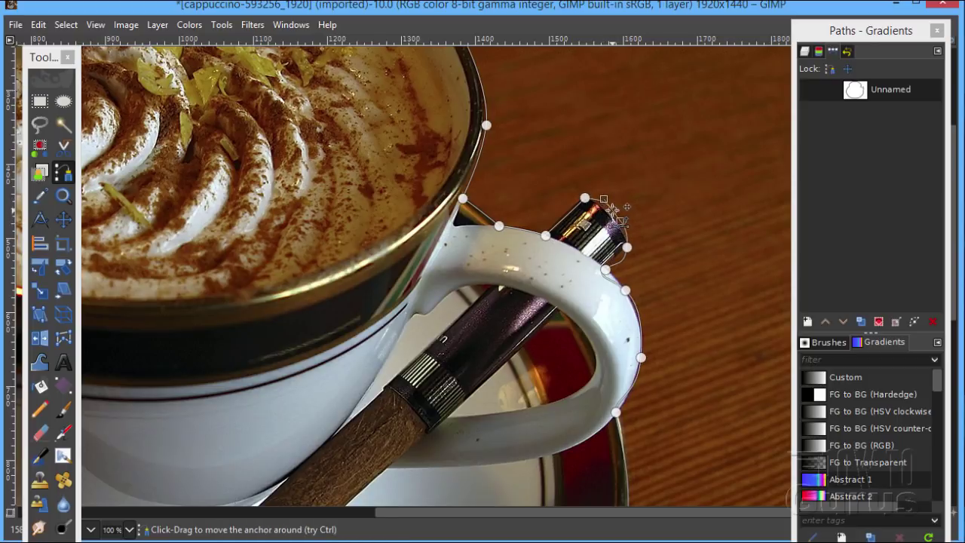
click(626, 245)
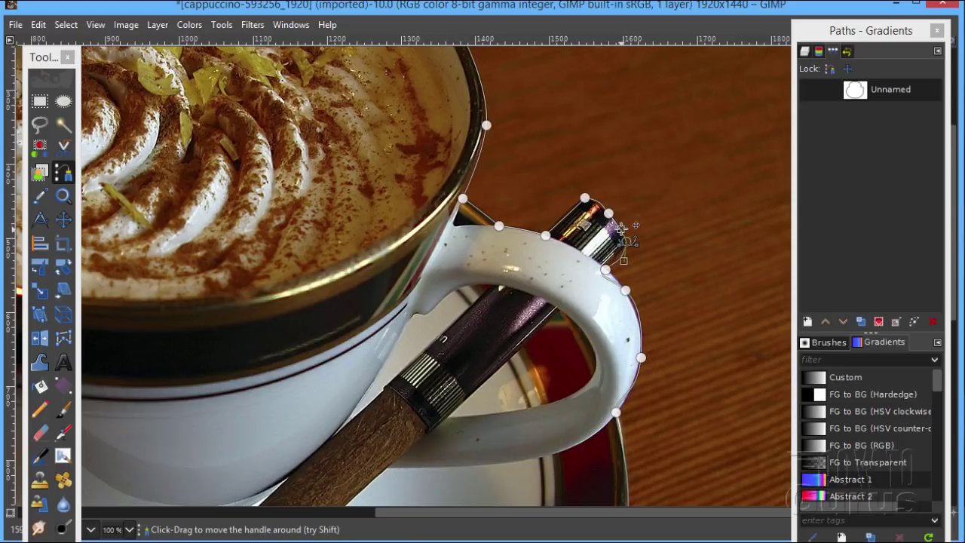
drag(600, 202, 608, 213)
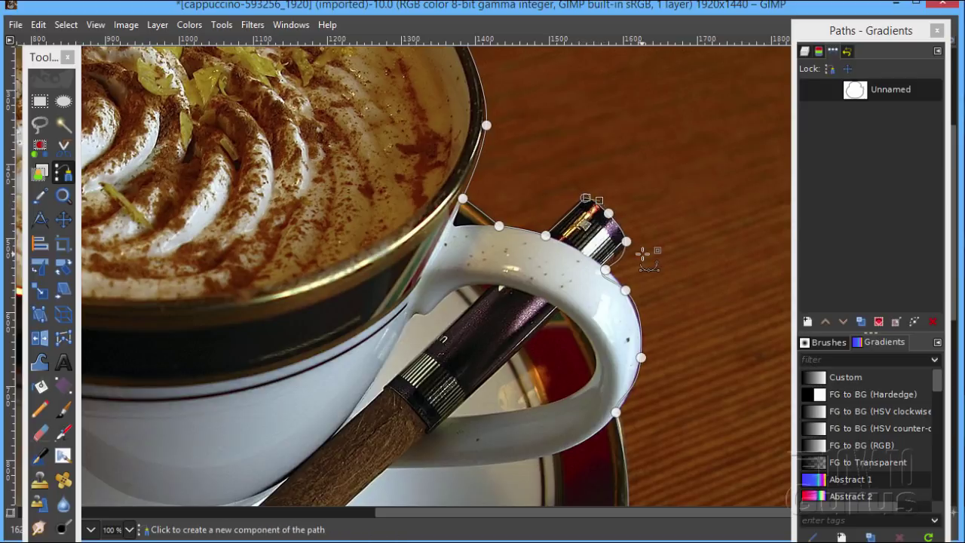
click(605, 269)
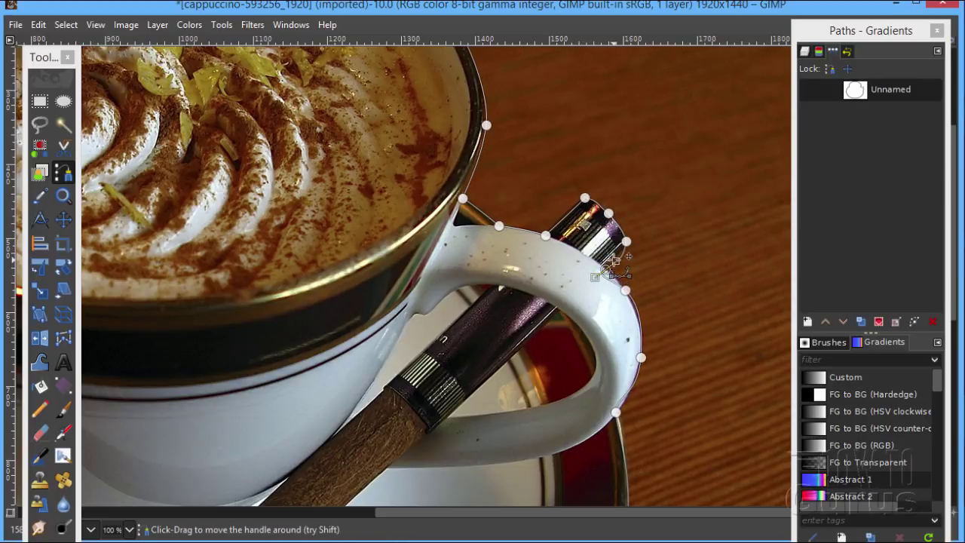
drag(608, 268, 604, 270)
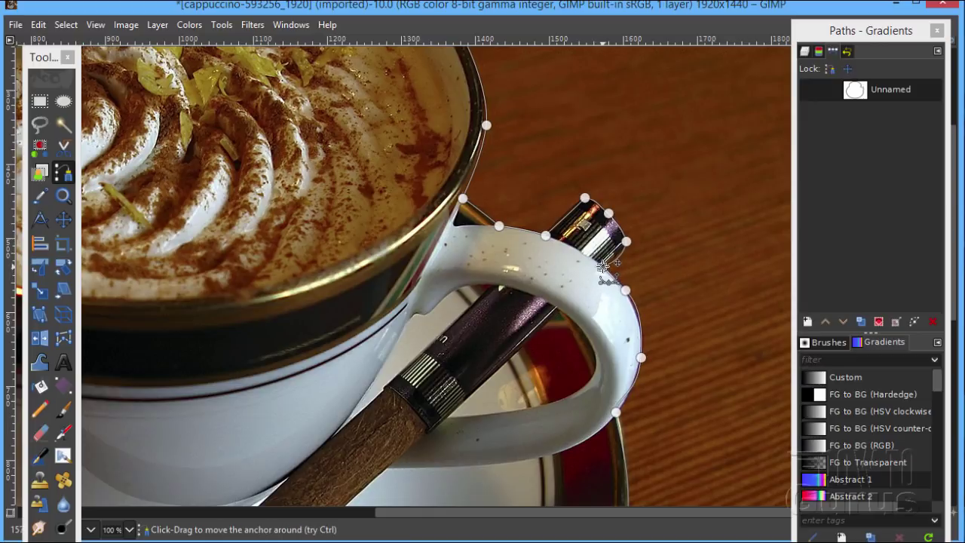
click(626, 241)
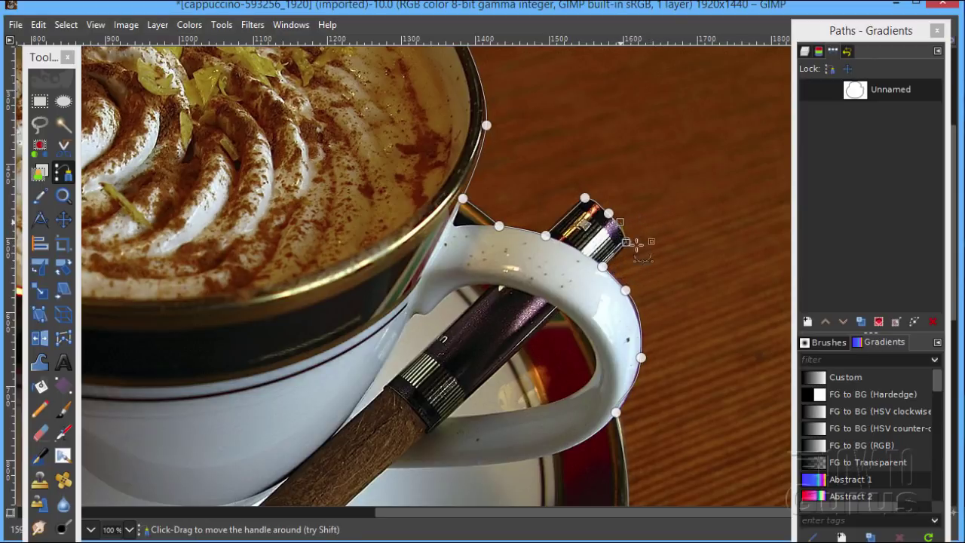
Adjust the anchors and curve handles along the outer edge of the cup's handle down to the saucer
click(628, 291)
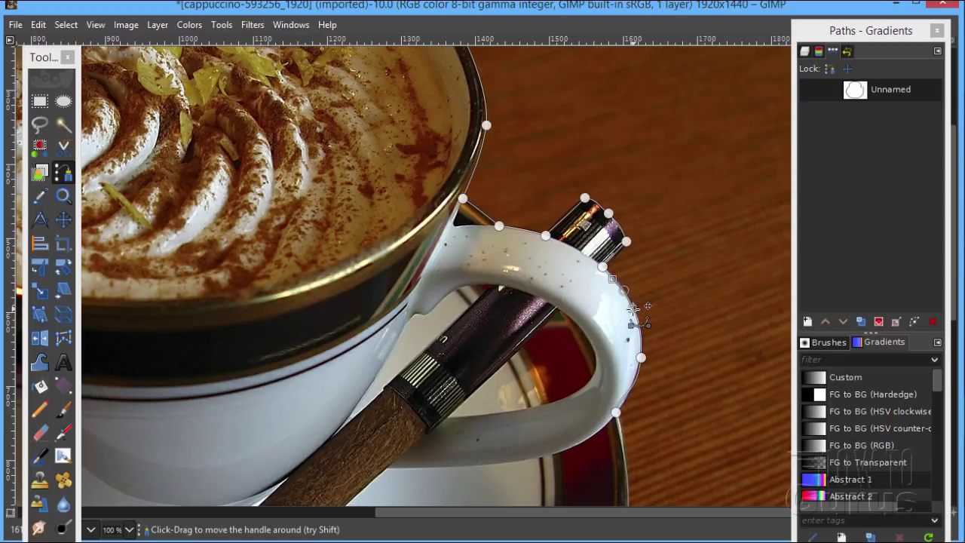
click(636, 318)
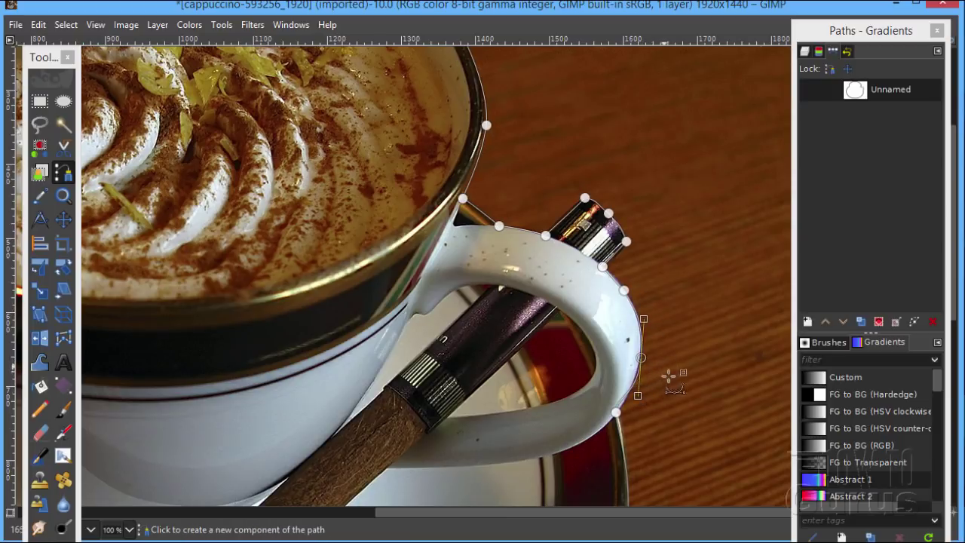
click(616, 413)
drag(616, 396, 616, 411)
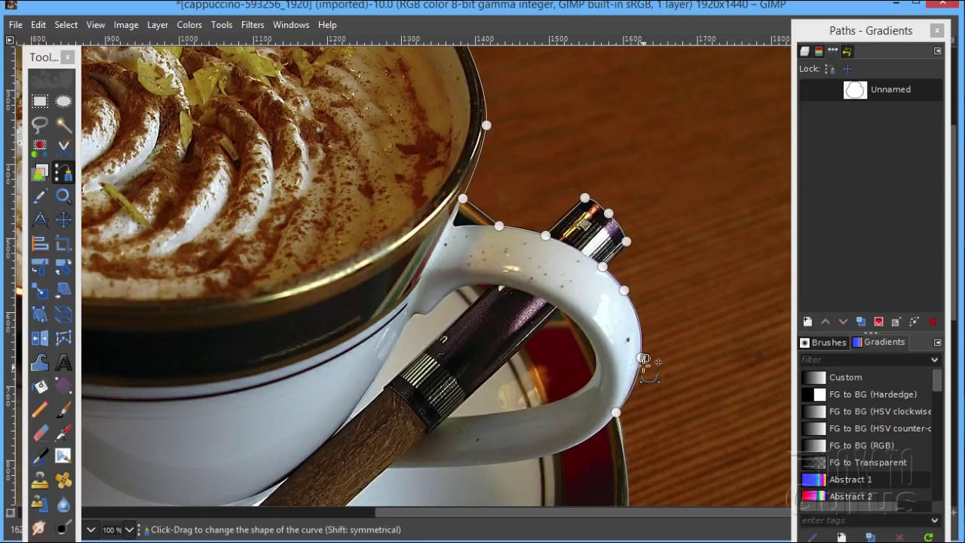
click(642, 358)
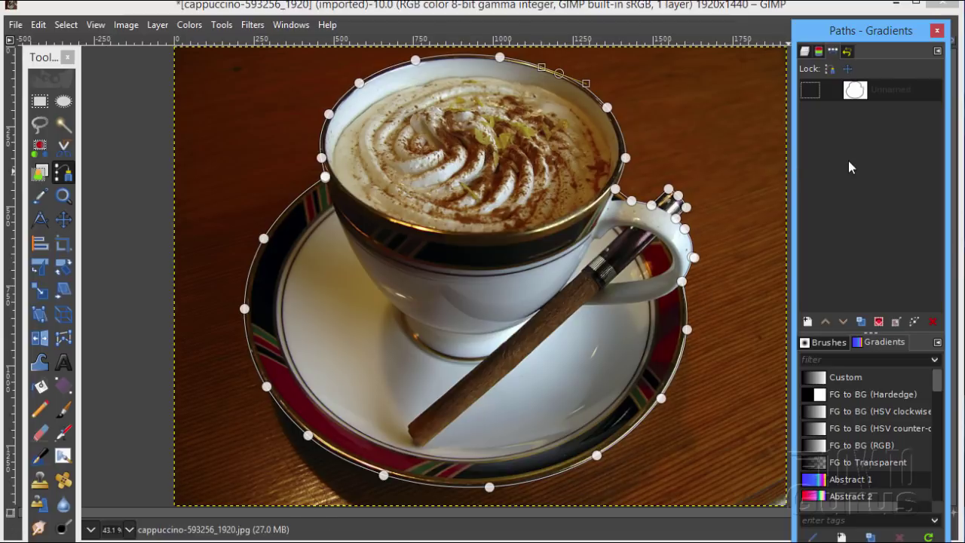
Turn the completed cup and saucer path into a selection
right_click(870, 94)
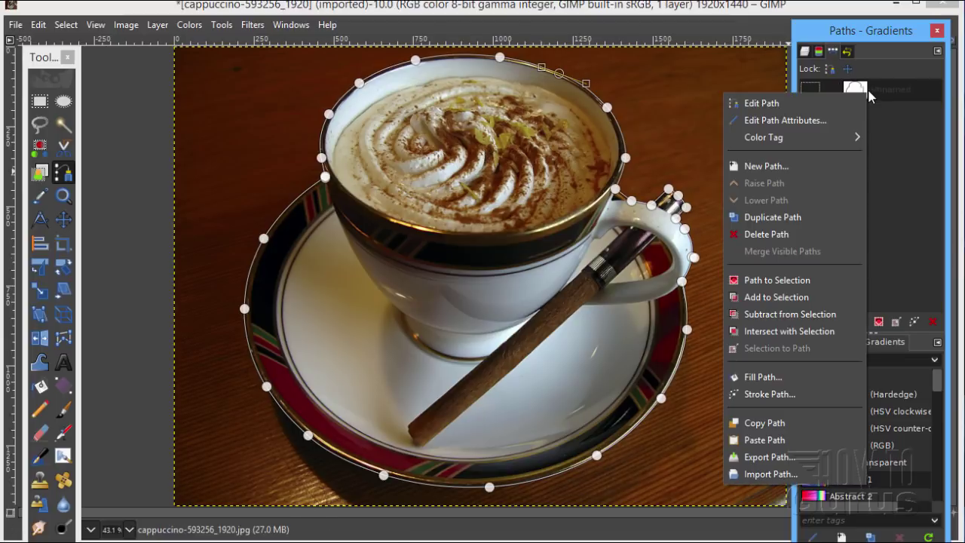
click(750, 298)
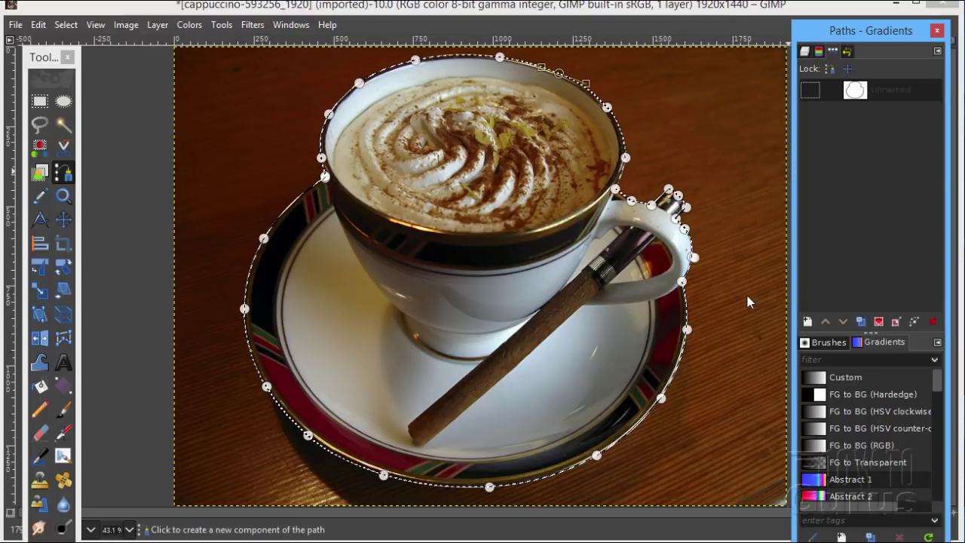
Add a layer mask to the cappuccino layer, initialized to the selection, and clear the selection
click(805, 51)
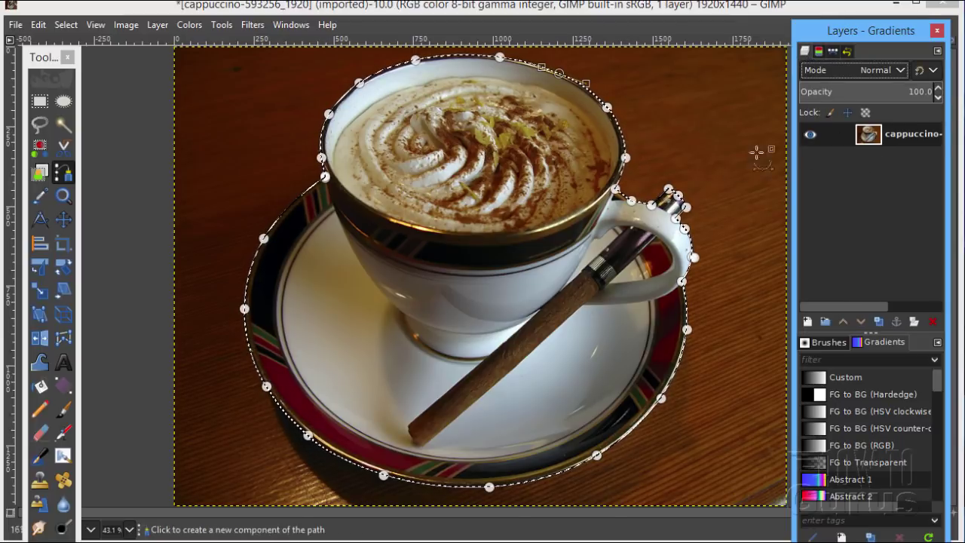
right_click(897, 135)
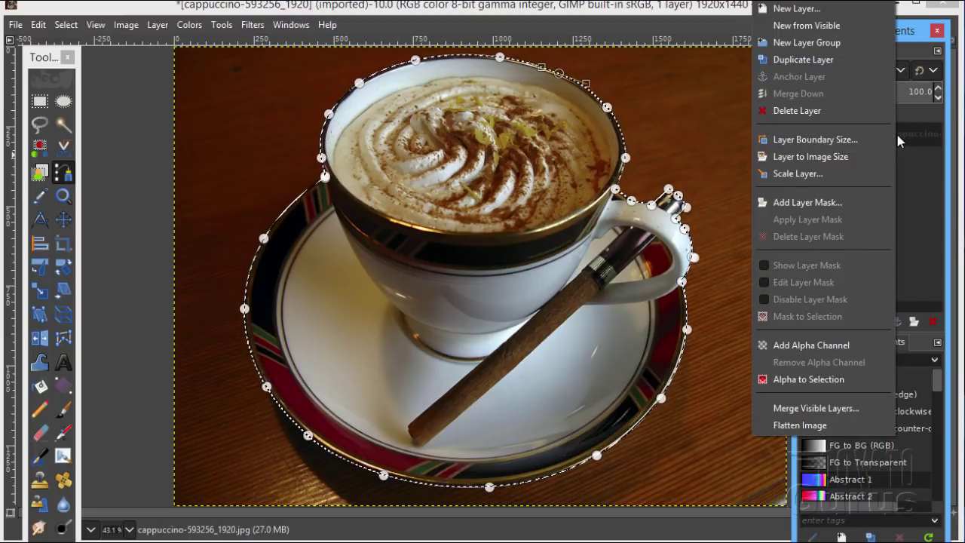
click(800, 202)
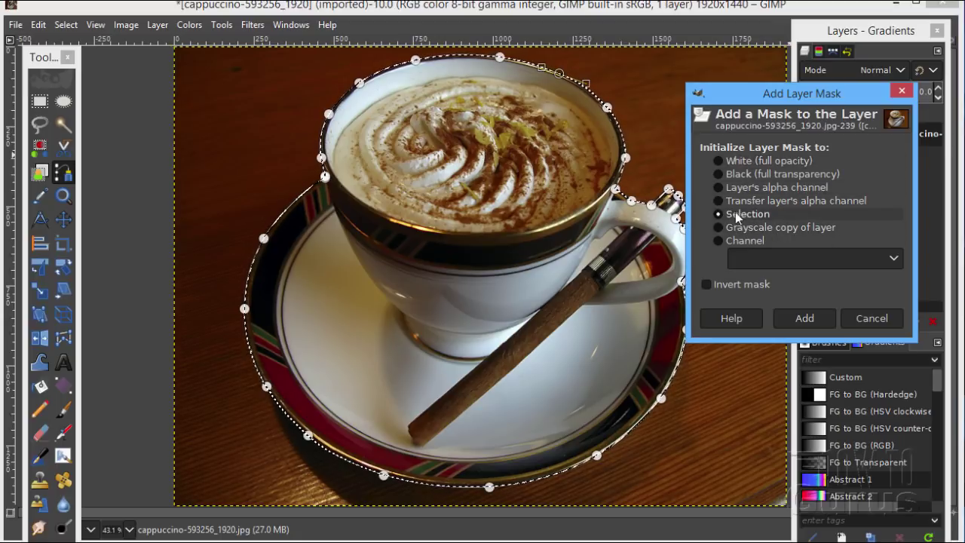
click(805, 319)
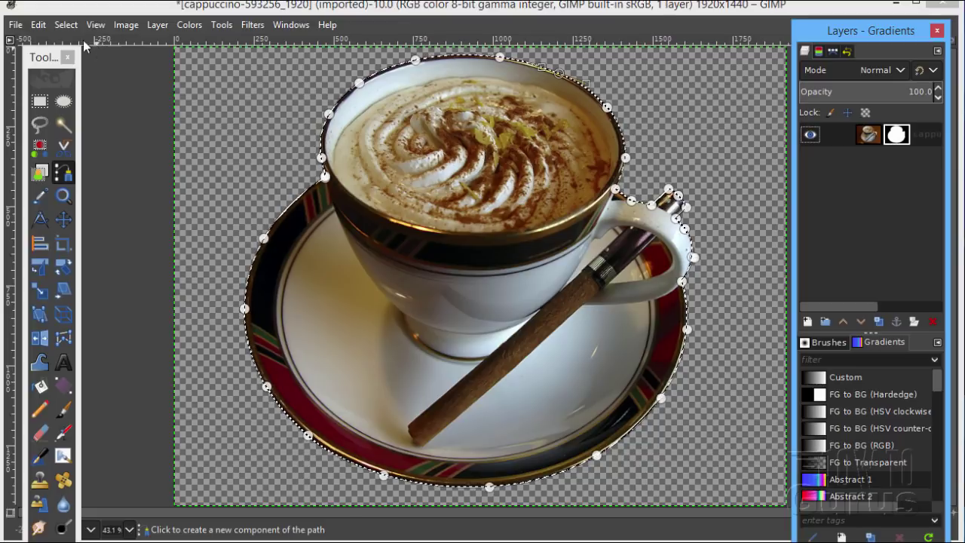
click(65, 26)
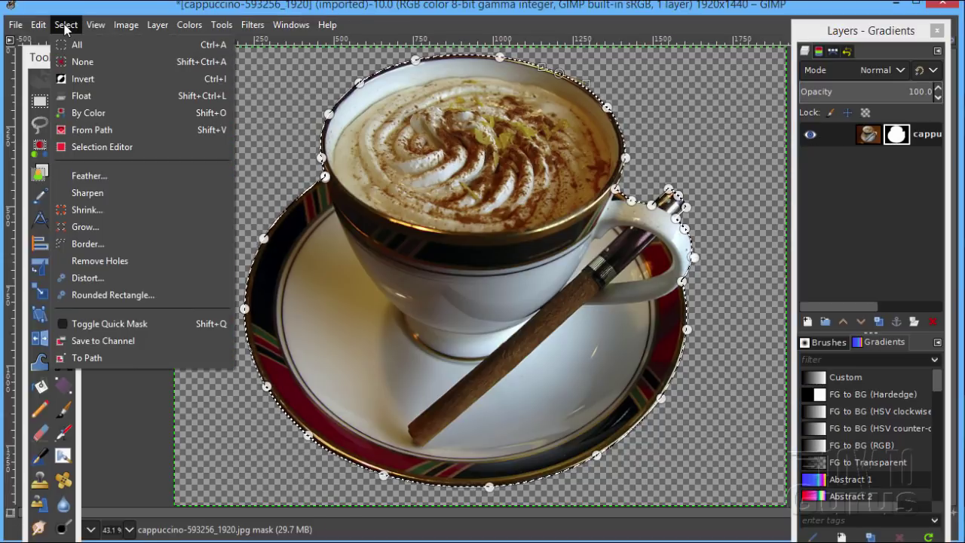
click(79, 62)
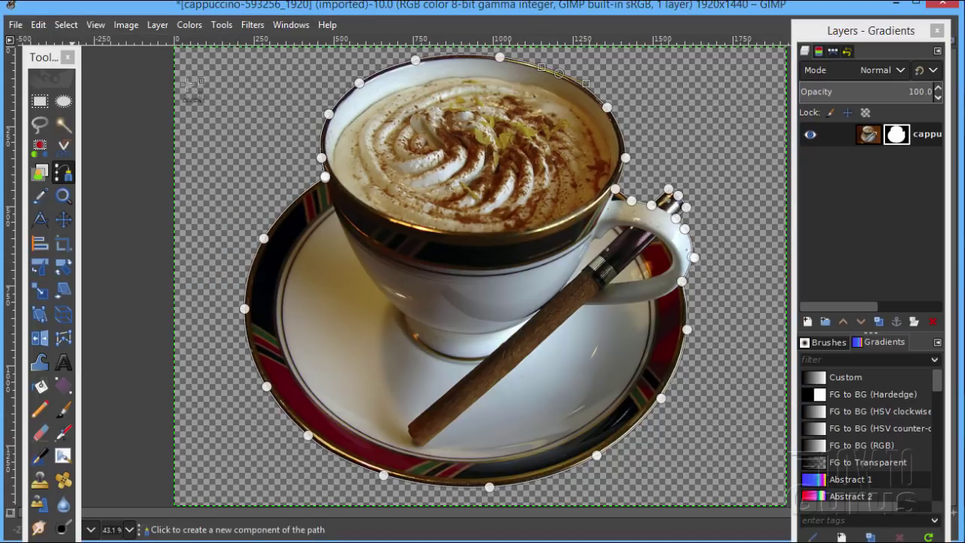
click(834, 52)
click(814, 92)
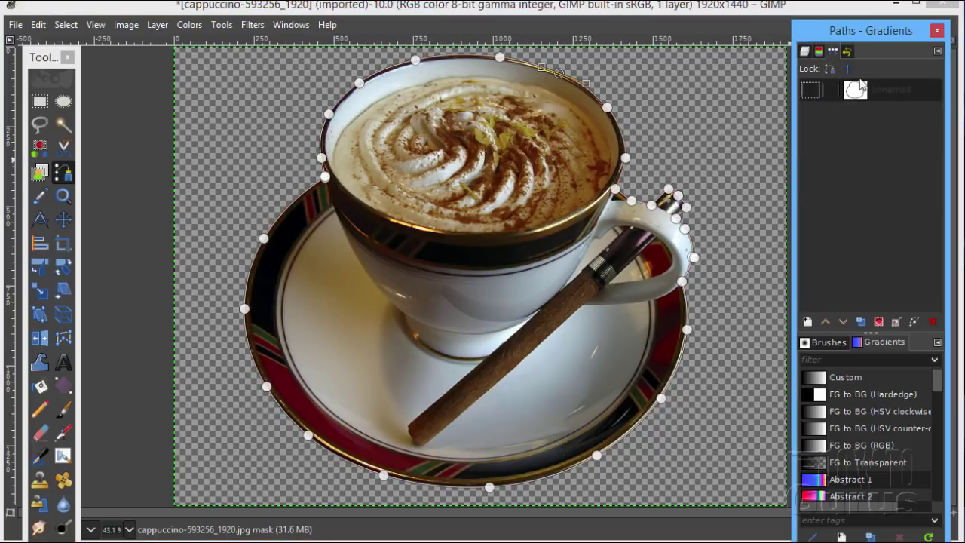
click(804, 52)
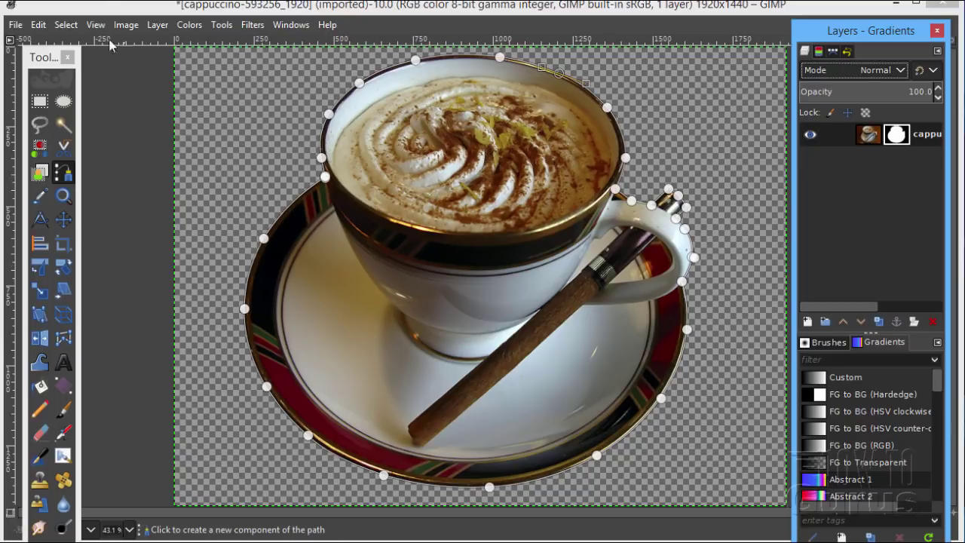
click(108, 9)
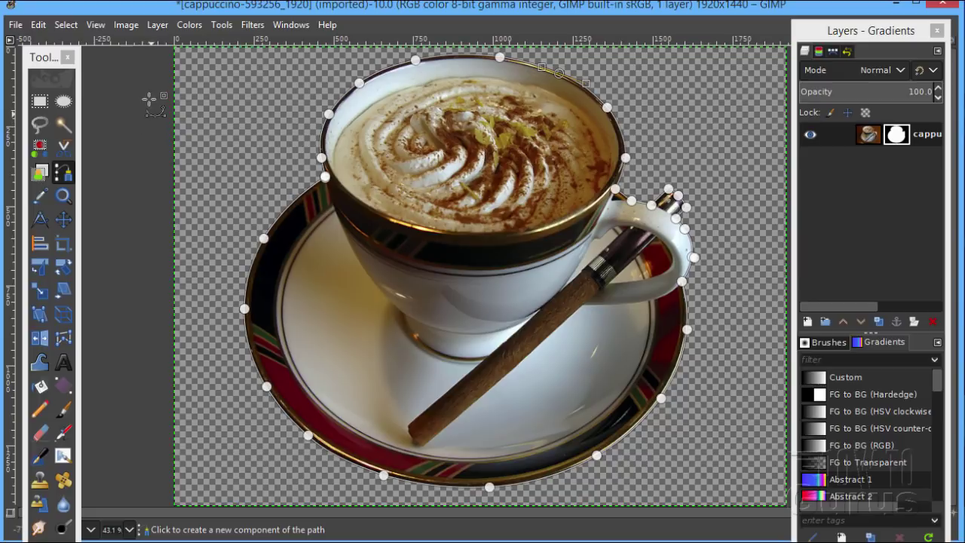
Start exporting the masked image and set the export file type to Photoshop image (psd)
click(15, 26)
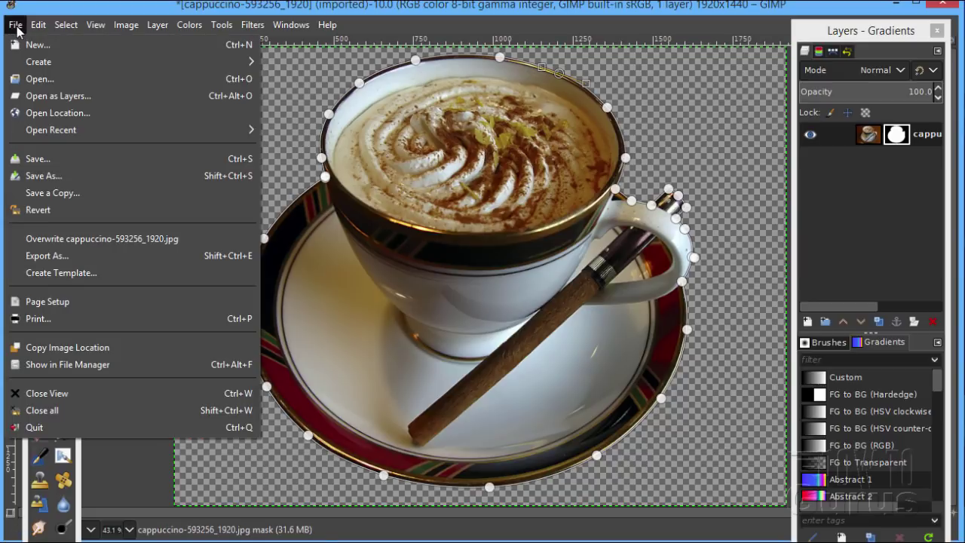
click(48, 255)
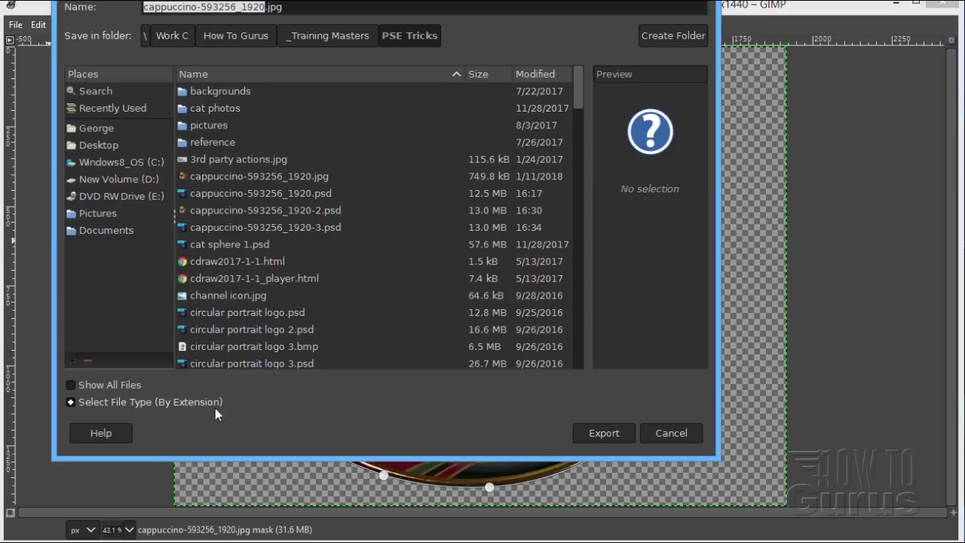
click(171, 401)
scroll(106, 375, down, 5)
scroll(110, 341, down, 6)
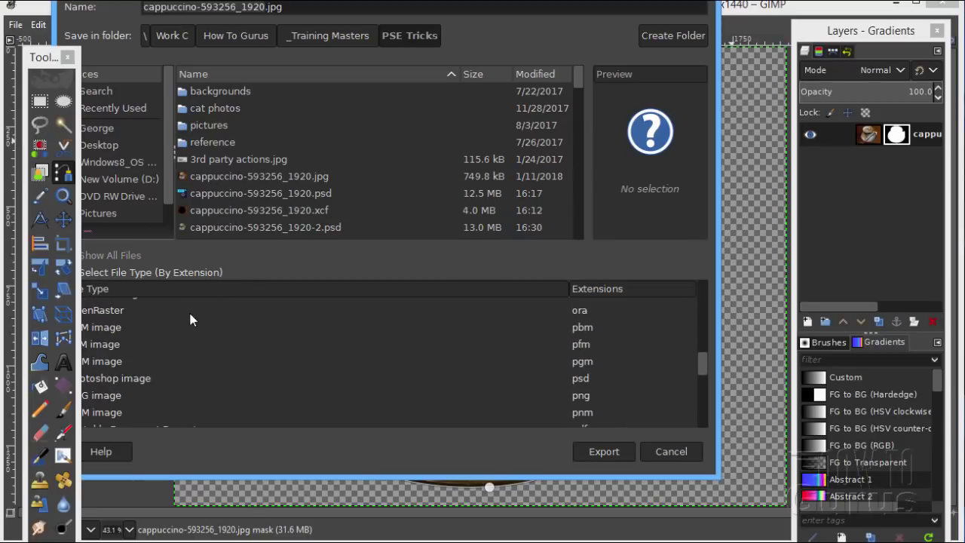
drag(478, 0, 555, 21)
click(169, 416)
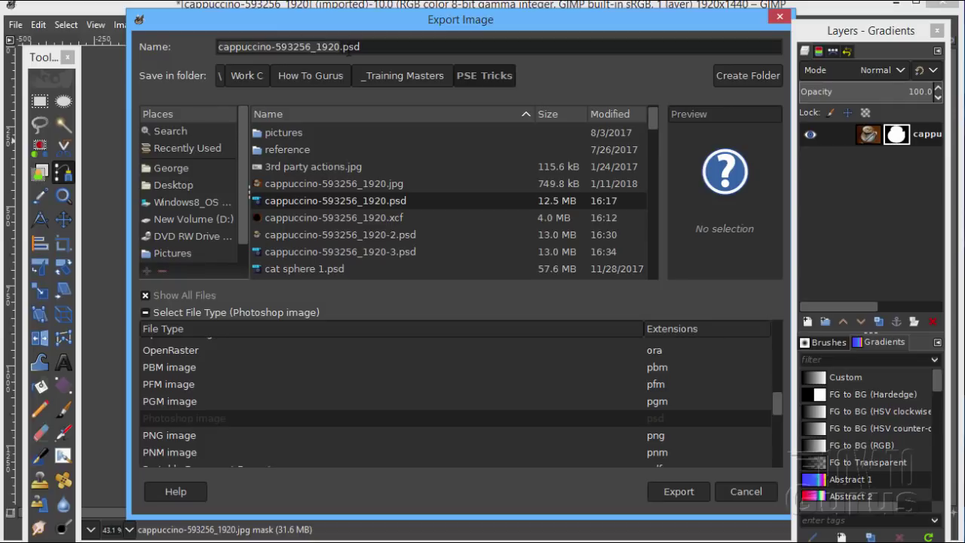
Name the export file cappuccino-cup.psd and export it to the PSE Tricks folder
click(342, 46)
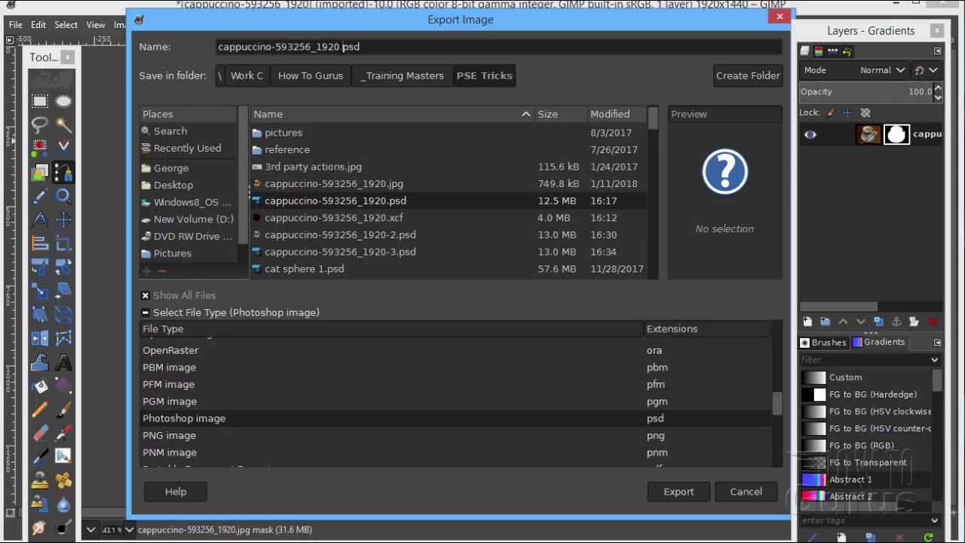
key(shift+Left)
key(shift+Left)
key(shift+Left)
key(shift+Left)
key(shift+Left)
key(shift+Left)
key(shift+Left)
key(shift+Left)
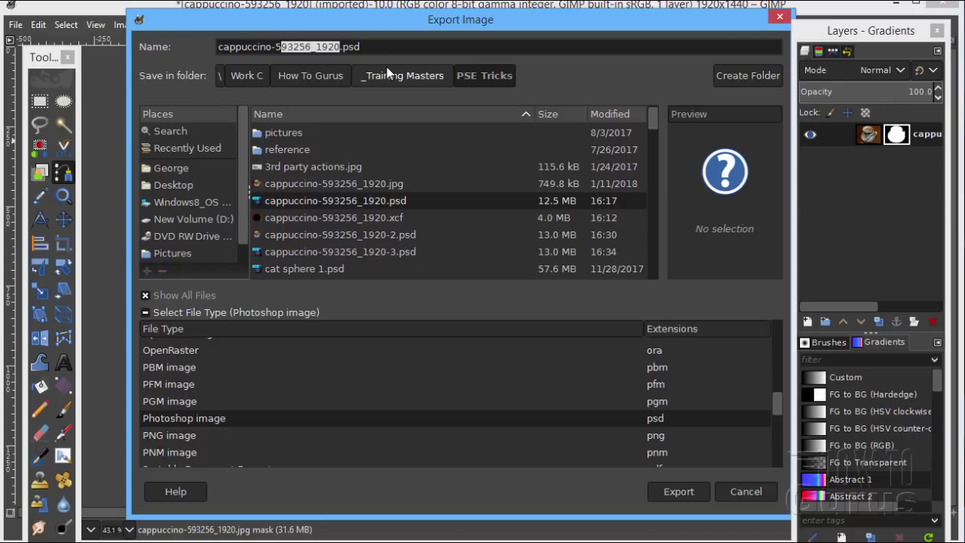
key(BackSpace)
key(BackSpace)
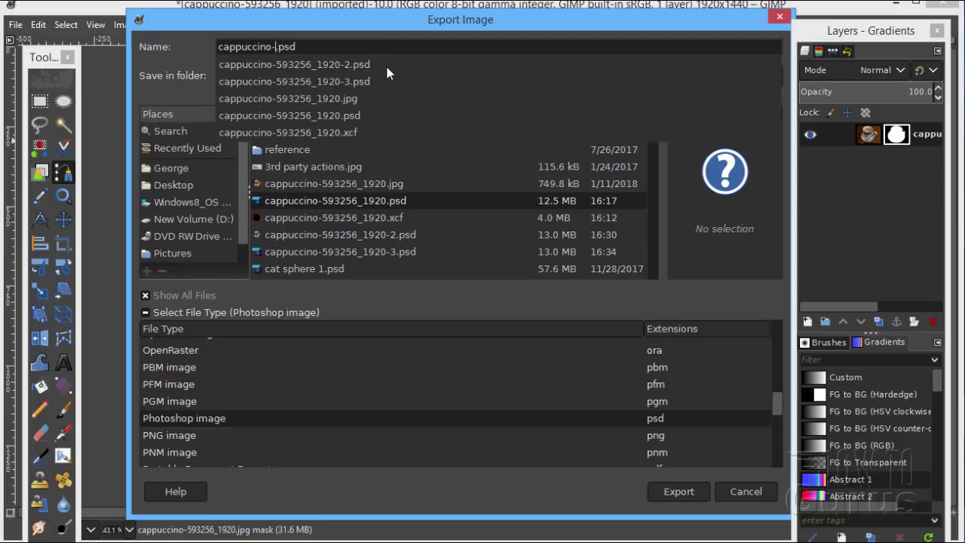
text(cup)
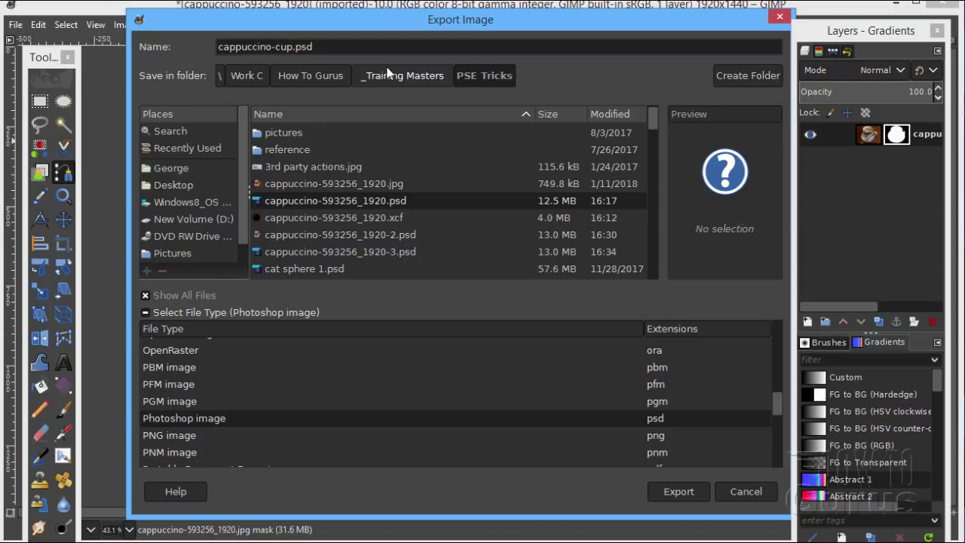
click(666, 488)
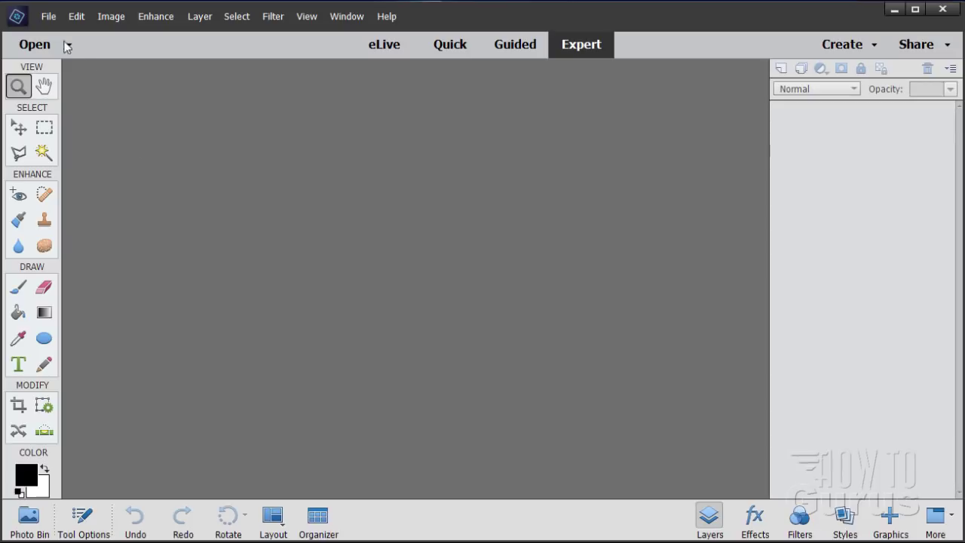
In Photoshop Elements, open cappuccino-cup.psd from the PSE Tricks folder
click(48, 16)
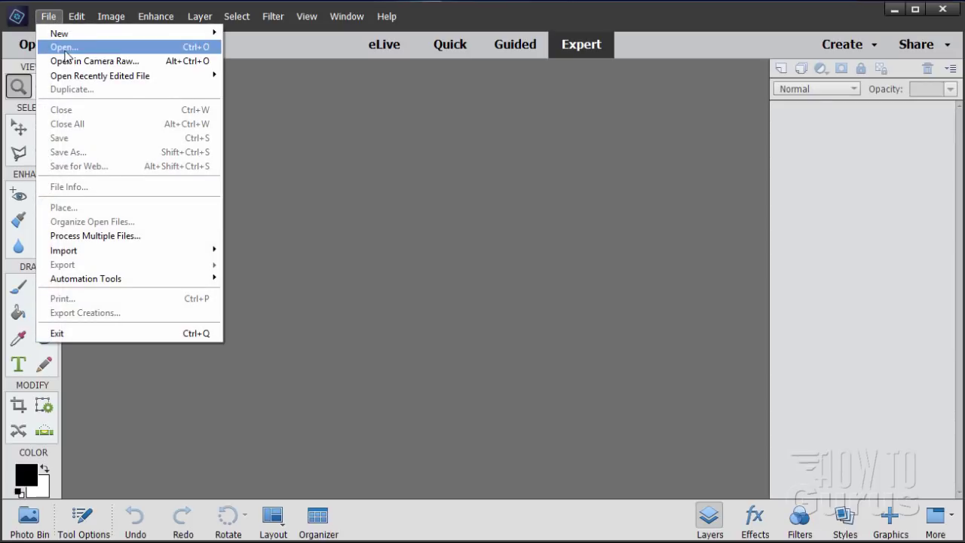
click(57, 48)
click(90, 264)
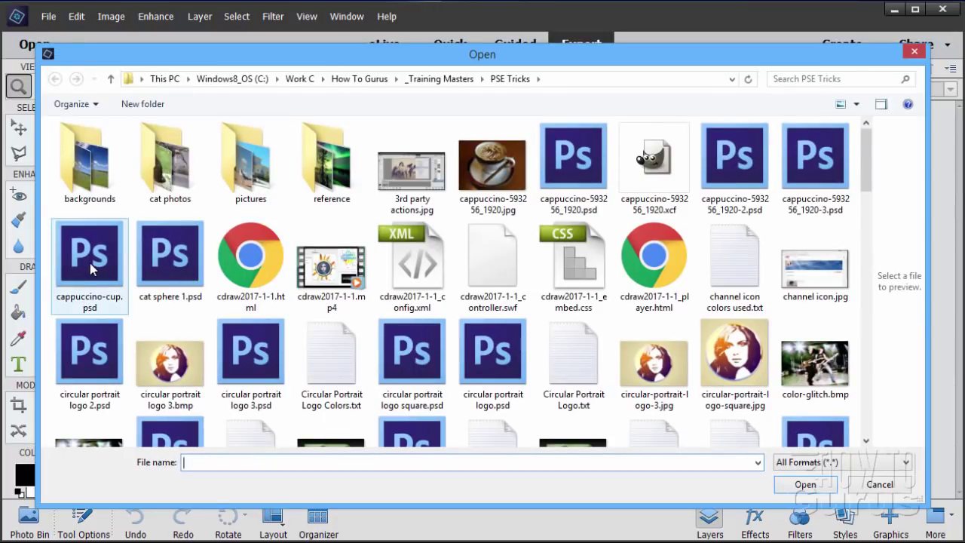
click(809, 485)
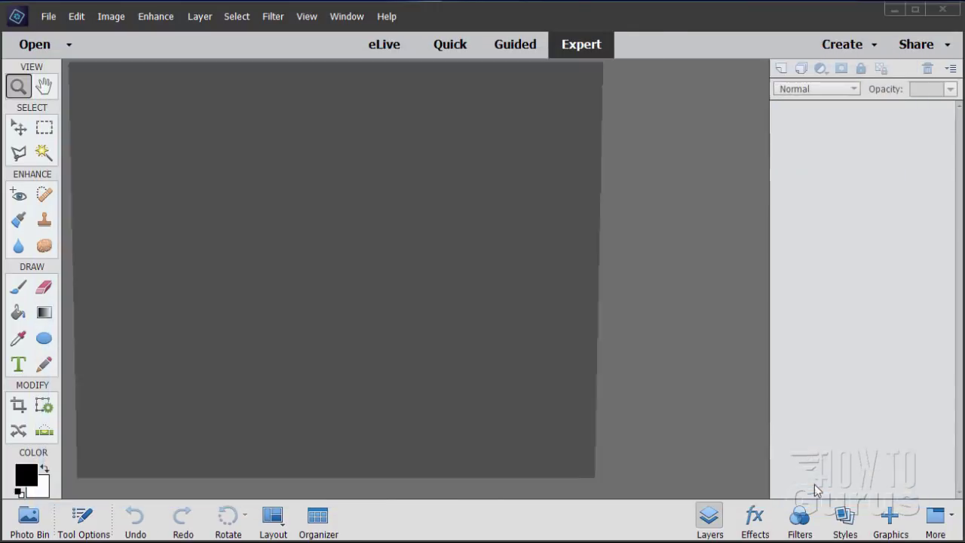
drag(469, 74, 556, 74)
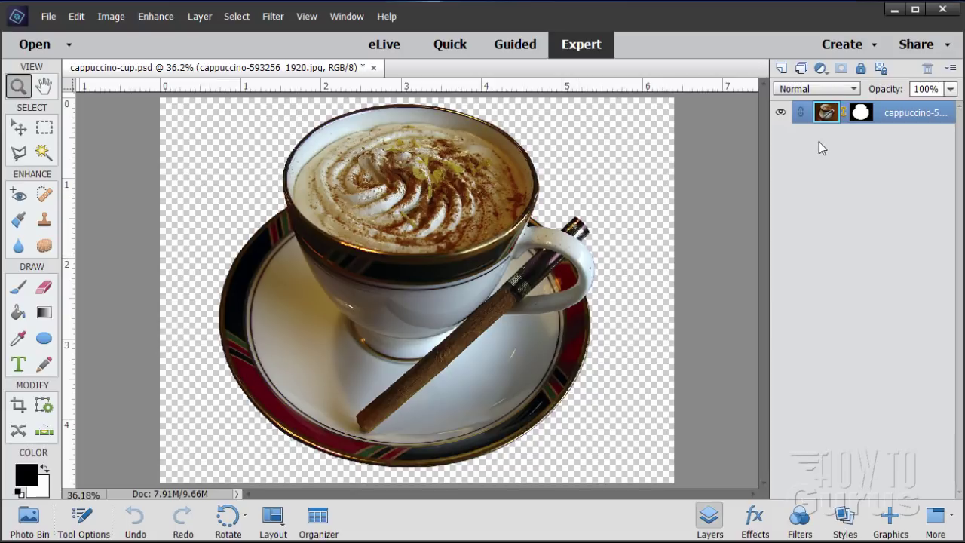
Add a new layer beneath the masked cup layer and convert it to a Background layer
click(781, 67)
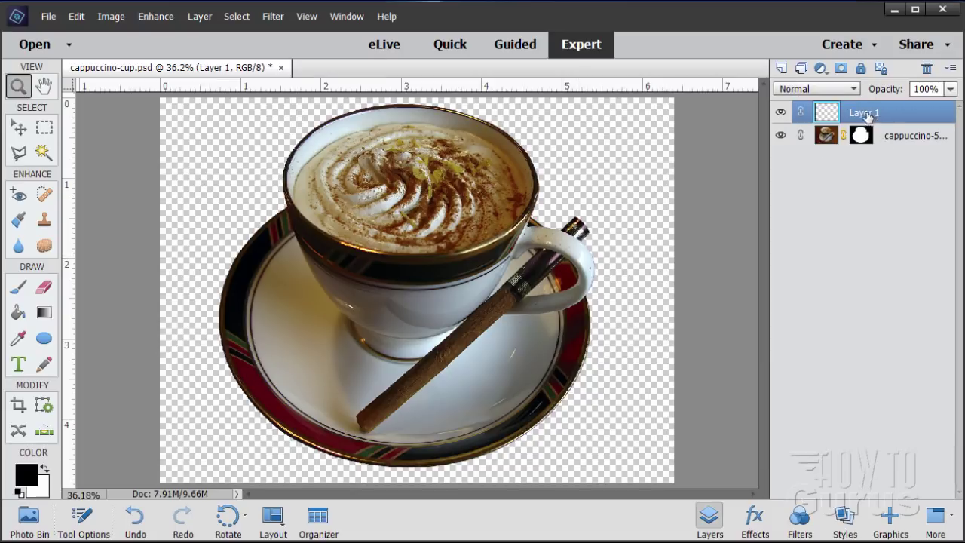
drag(870, 115, 830, 138)
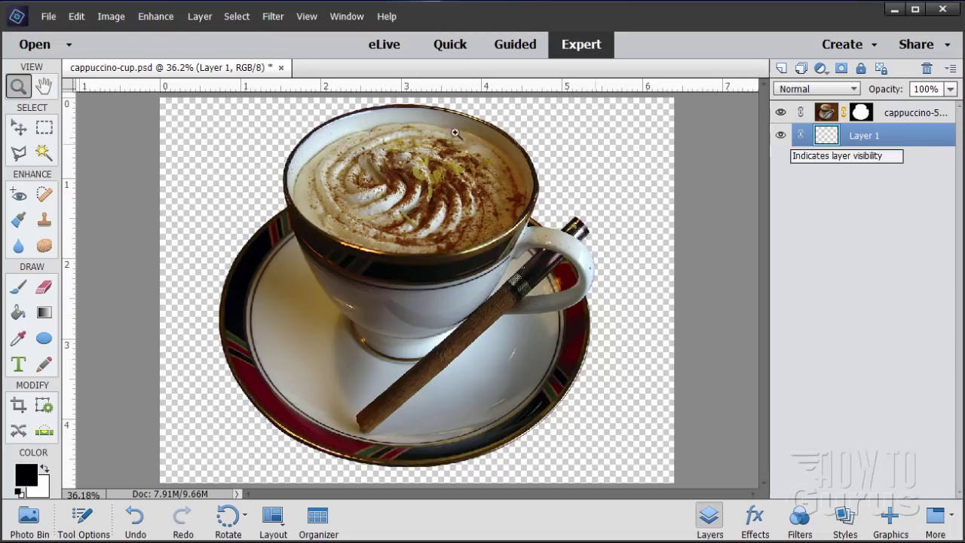
click(200, 16)
mouse_move(206, 35)
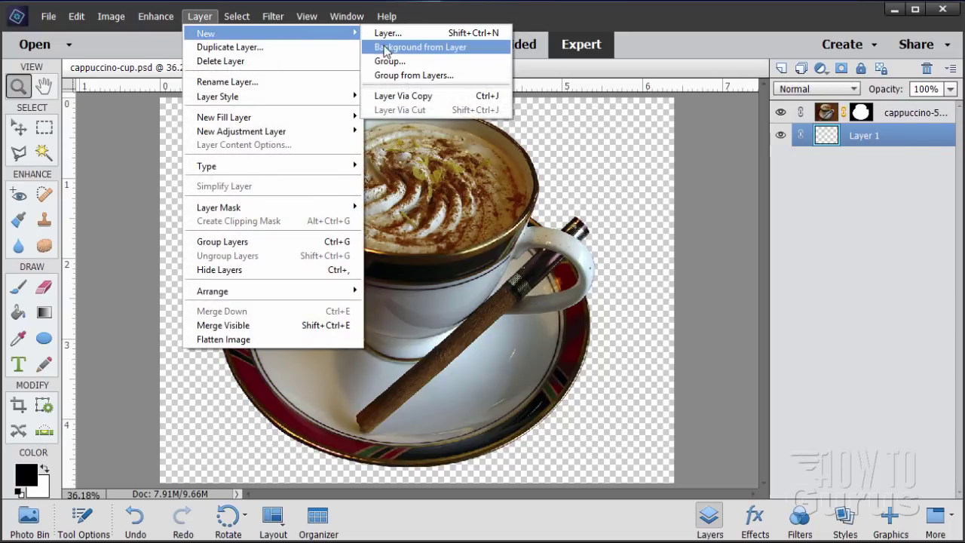
click(419, 49)
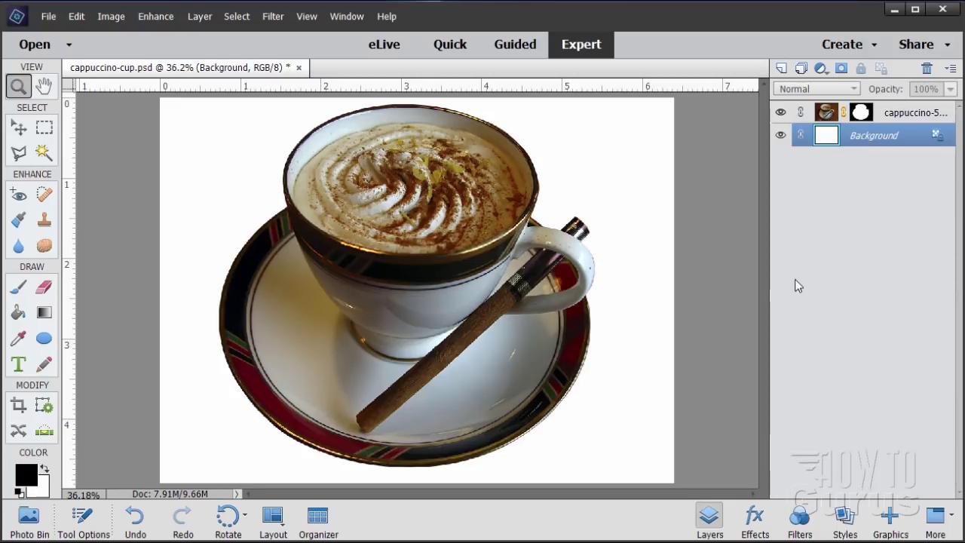
Find the silver draped-fabric image in the Backgrounds graphics collection and apply it as the document's background
click(894, 526)
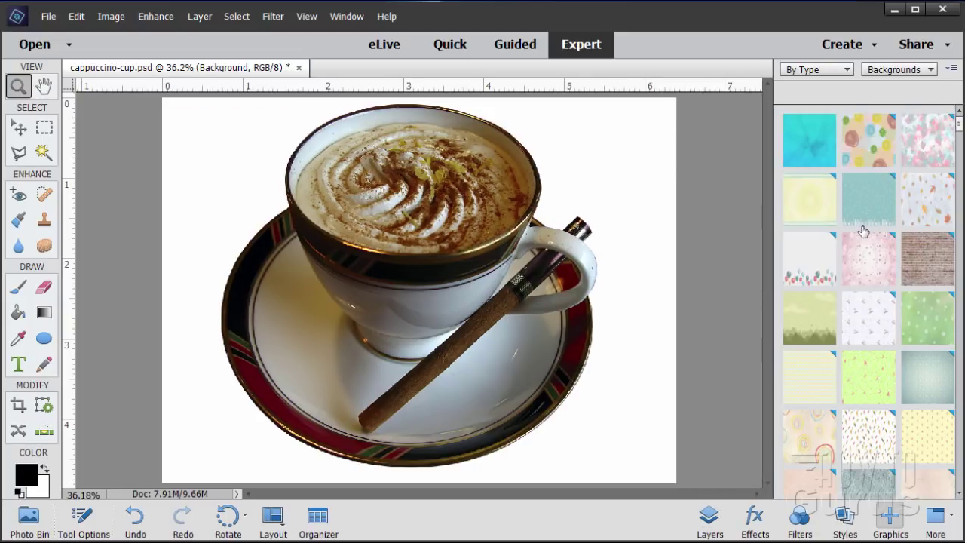
scroll(866, 228, down, 3)
scroll(863, 231, down, 10)
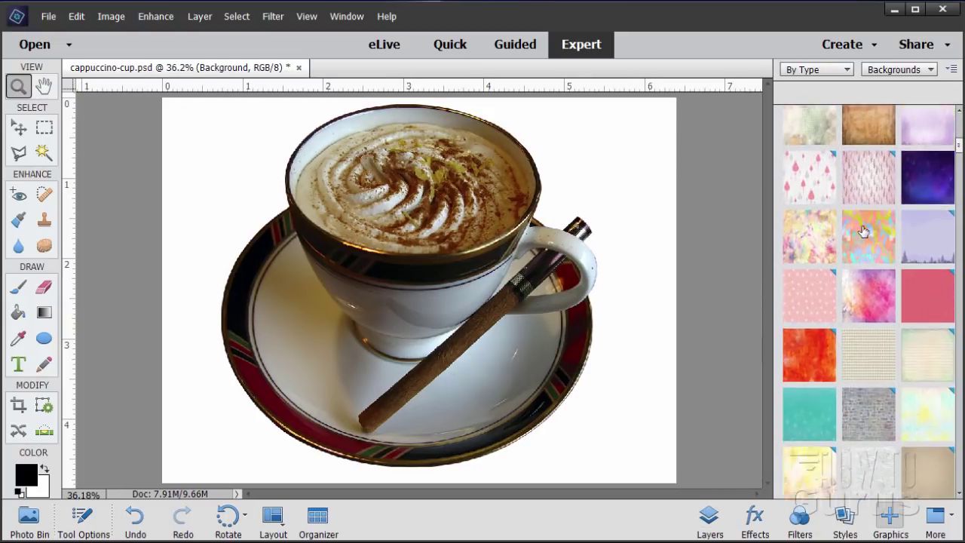
scroll(864, 231, down, 10)
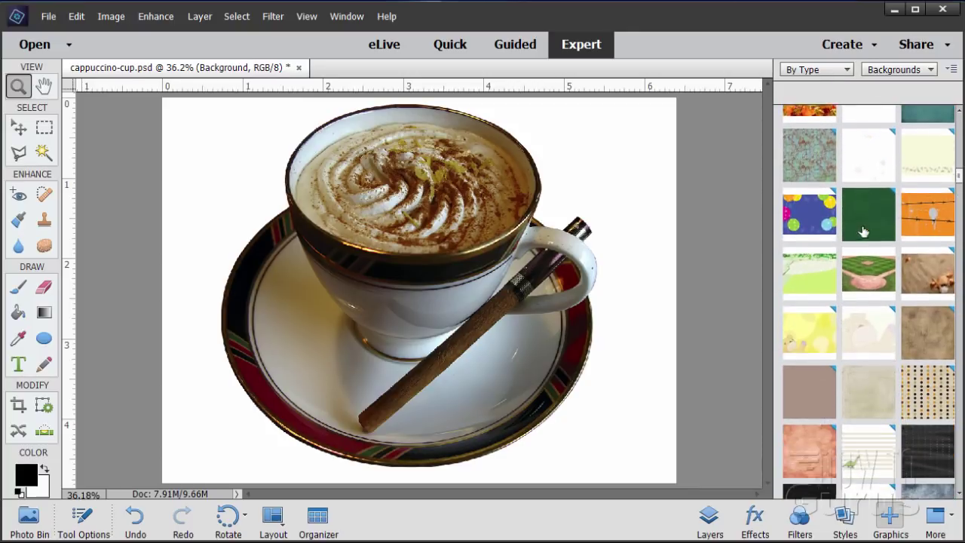
scroll(863, 231, down, 10)
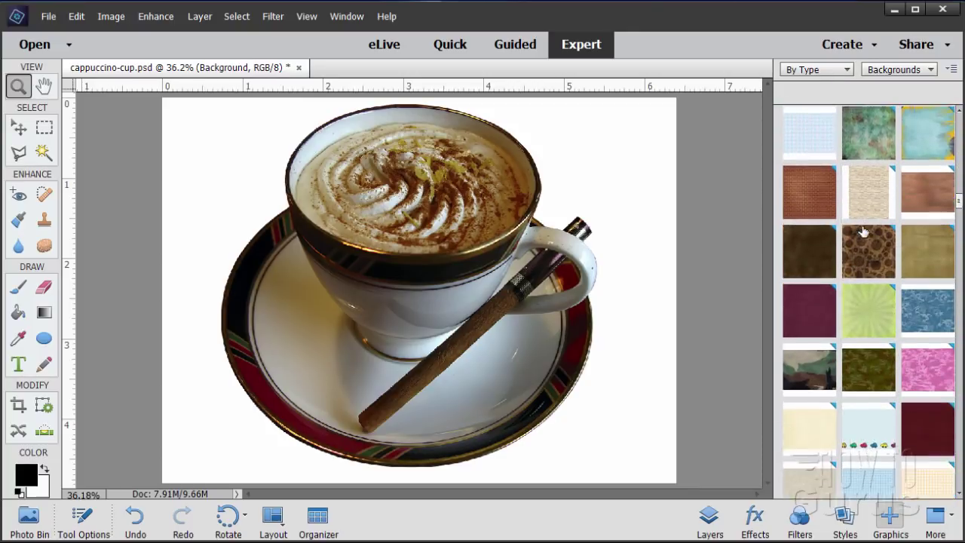
scroll(863, 231, down, 10)
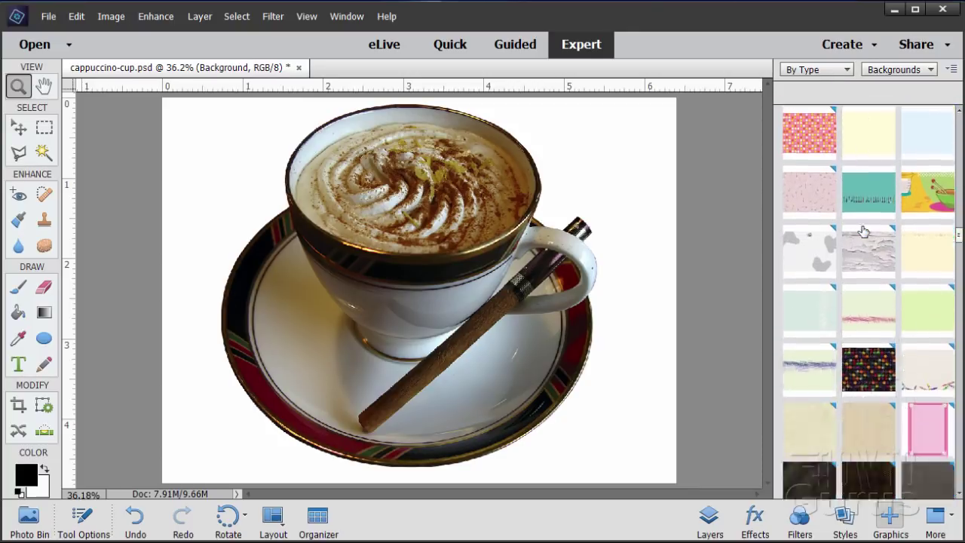
scroll(863, 231, down, 8)
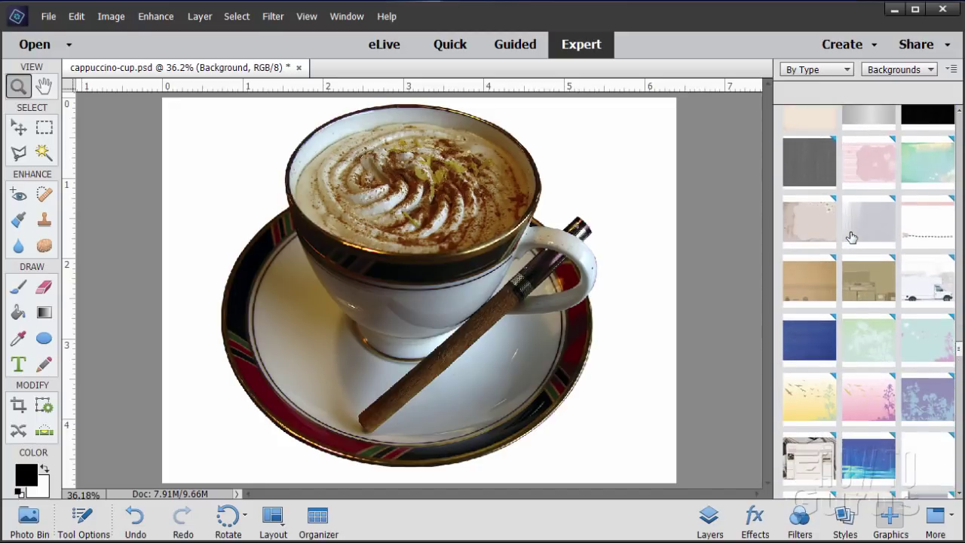
scroll(851, 238, down, 10)
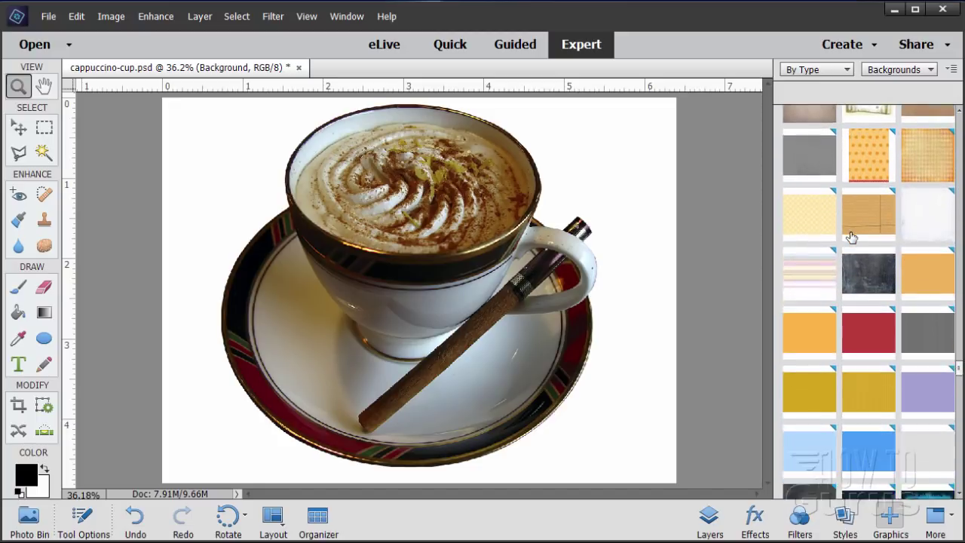
scroll(850, 238, down, 10)
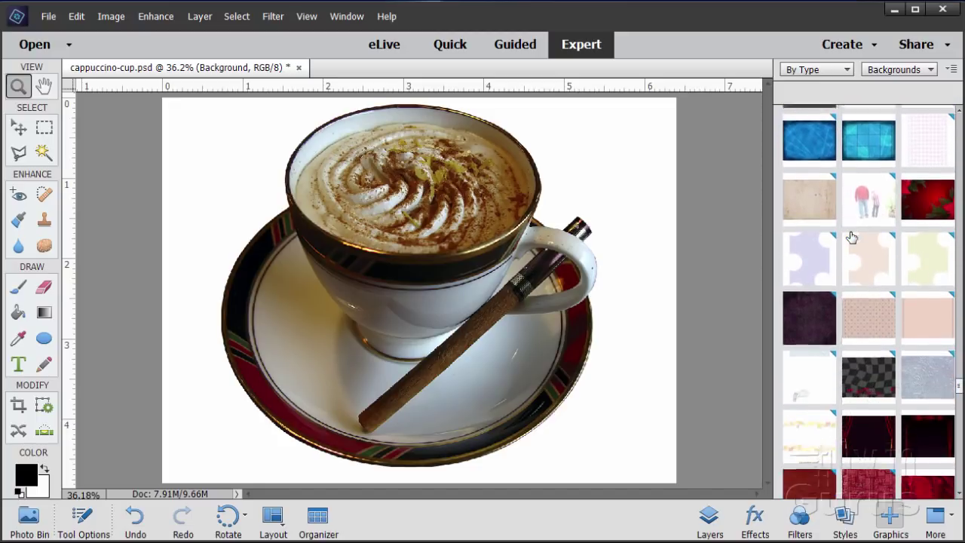
scroll(850, 238, down, 10)
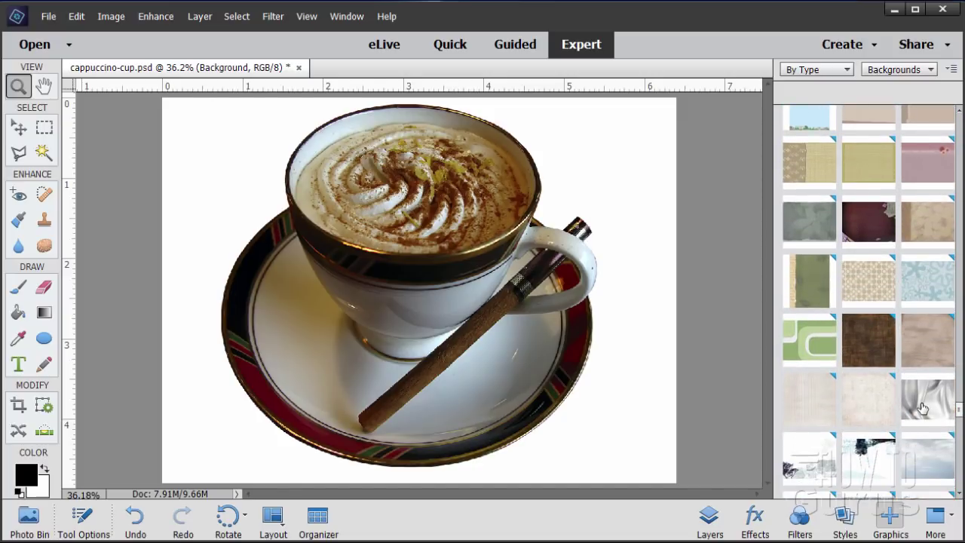
double_click(921, 408)
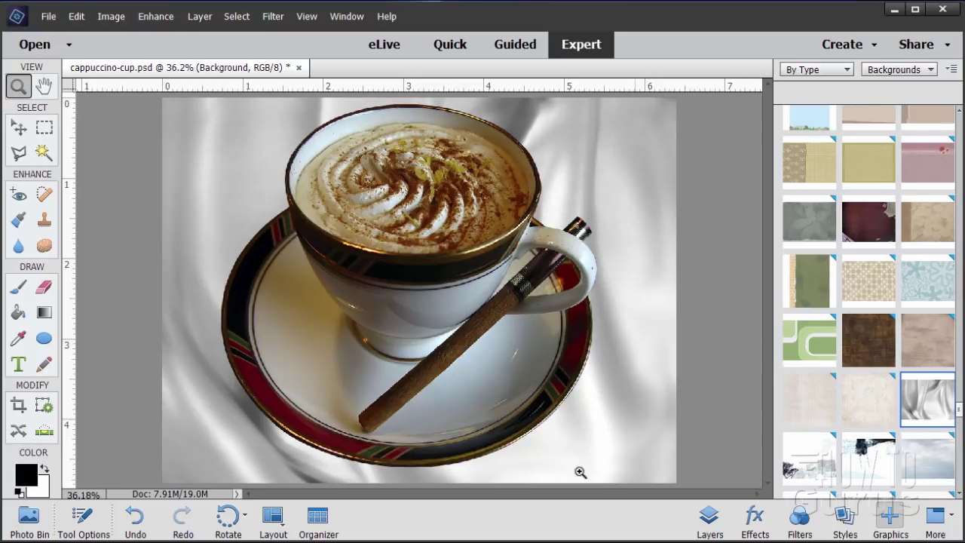
Duplicate the masked cappuccino cup layer, including its layer mask
click(707, 518)
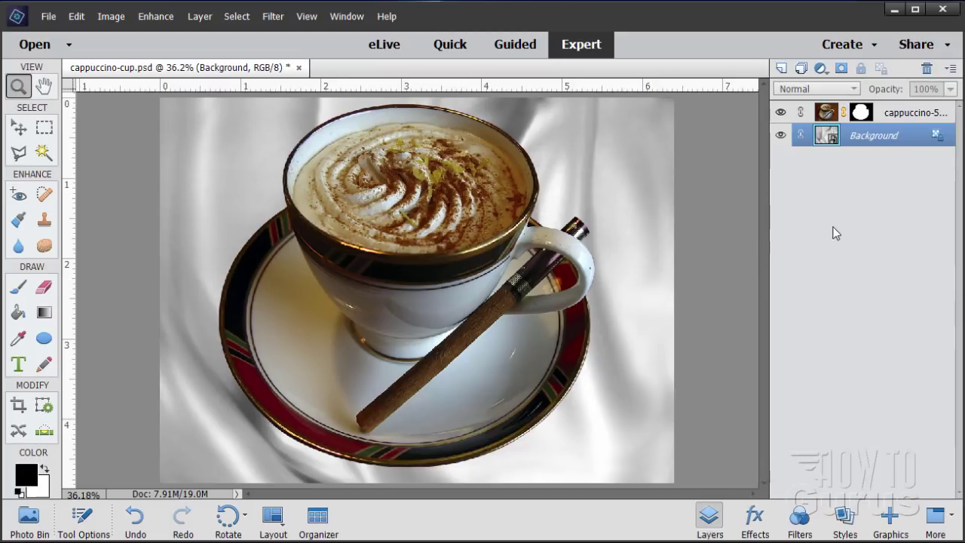
click(829, 114)
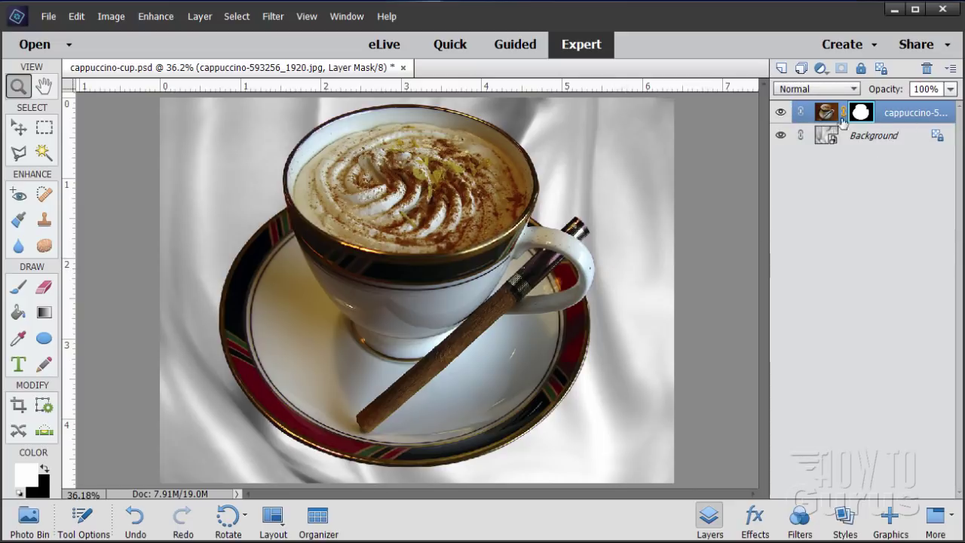
drag(826, 117, 783, 68)
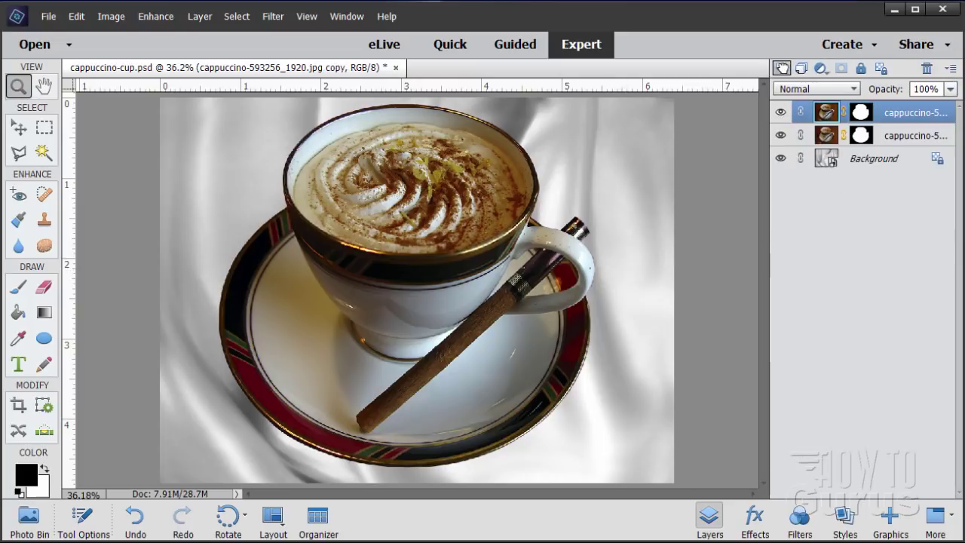
key(v)
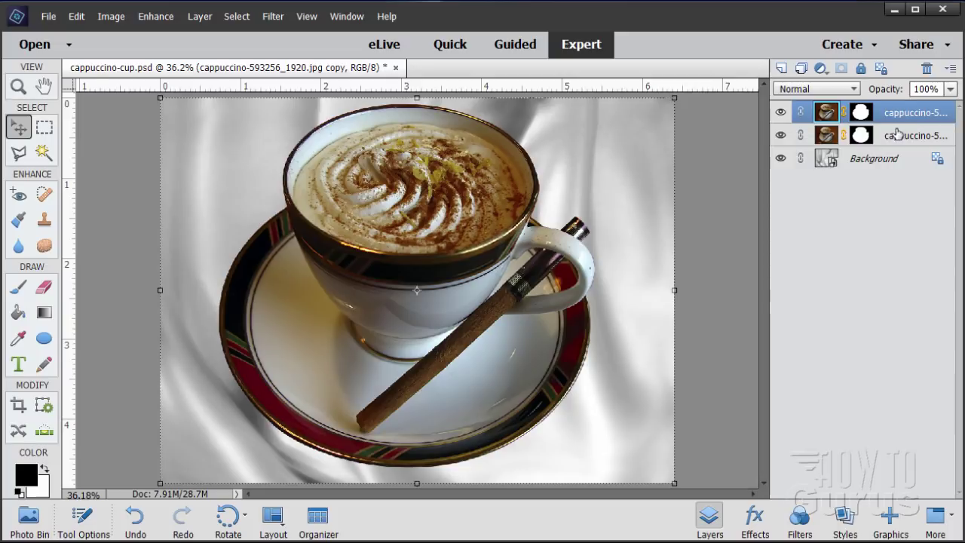
Simplify the lower cup layer to make its cutout permanent, and hide the upper masked cup layer
click(846, 137)
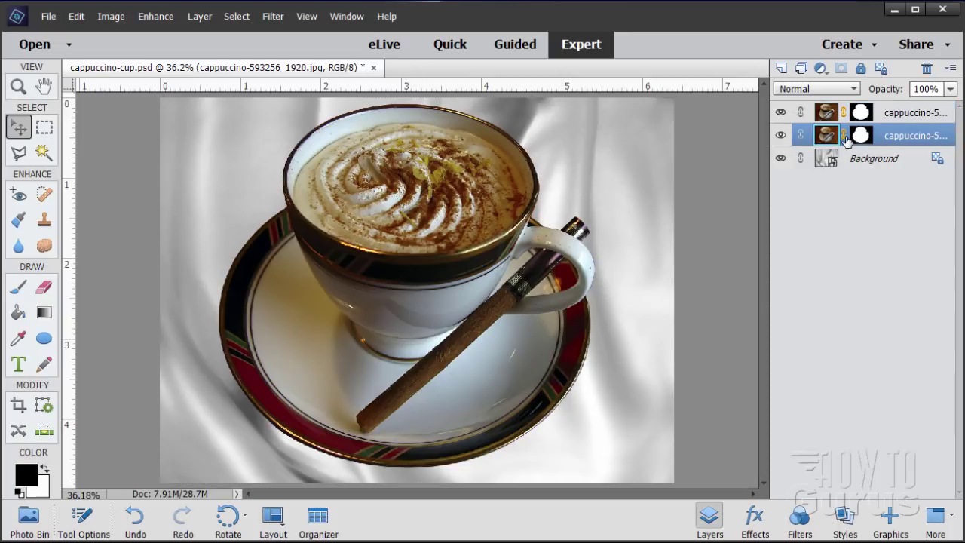
right_click(896, 143)
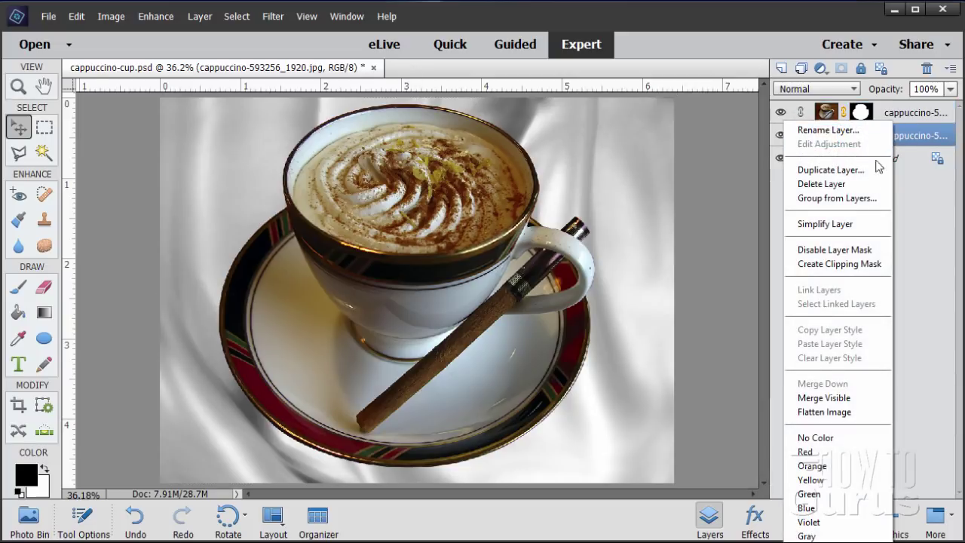
click(825, 224)
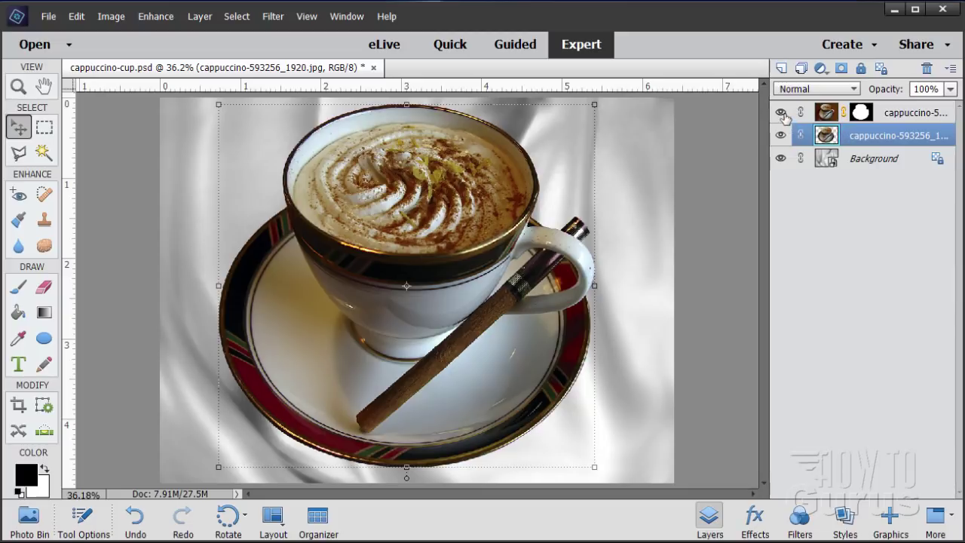
click(781, 159)
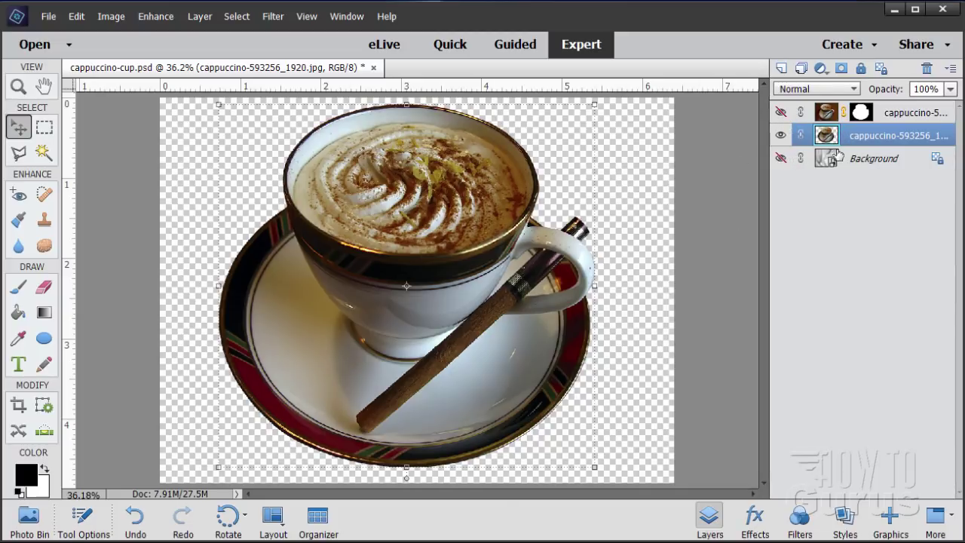
click(781, 159)
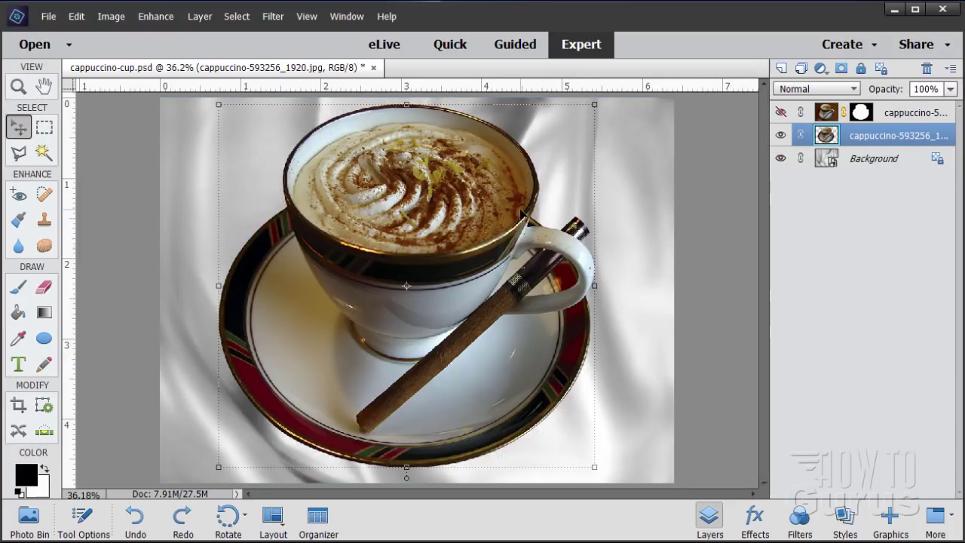
Add a drop shadow to the simplified cup layer with lighting angle 129°, size 18 px and distance 25 px
click(200, 16)
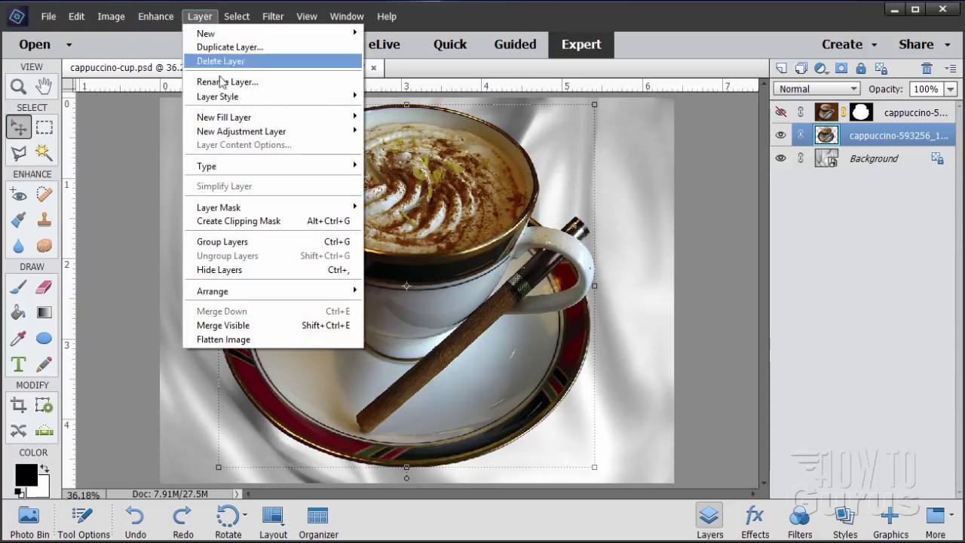
mouse_move(276, 99)
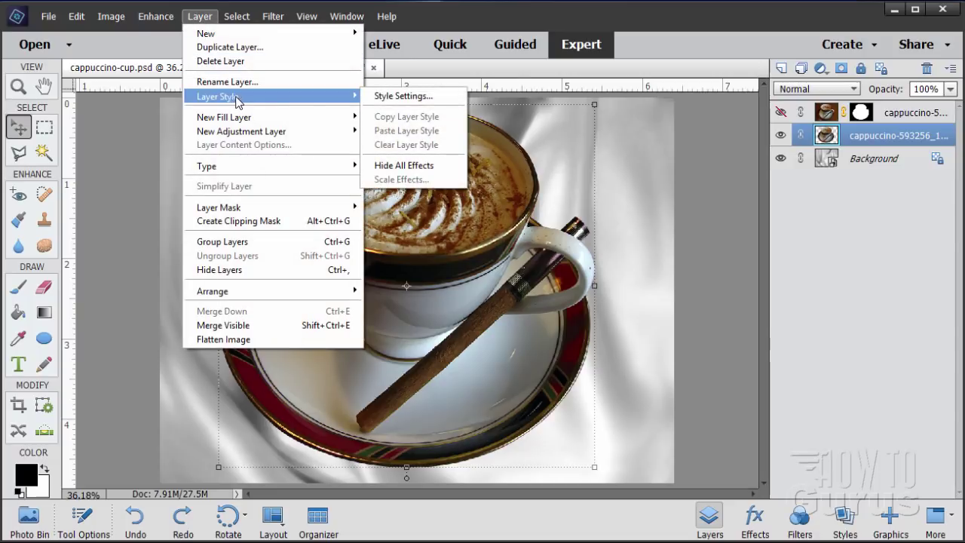
click(402, 96)
click(636, 264)
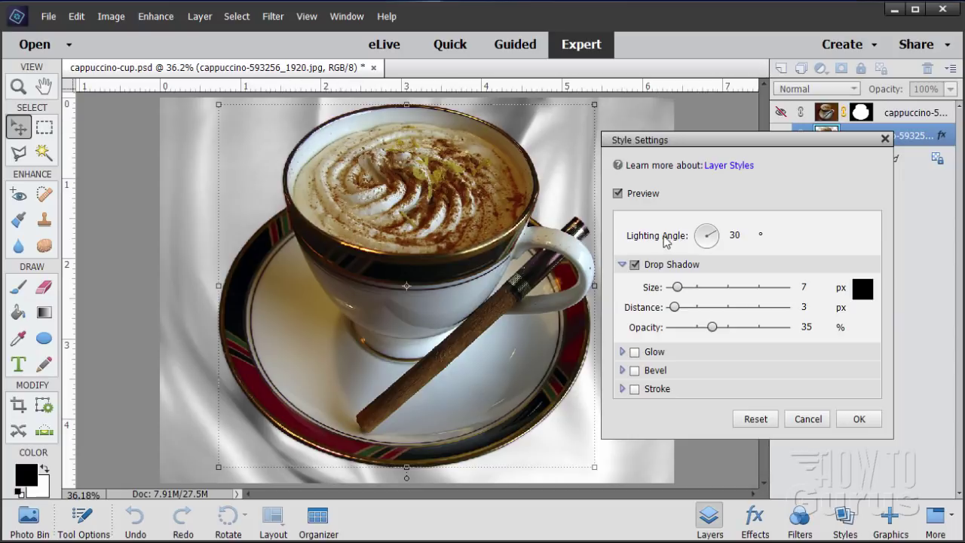
mouse_move(717, 239)
mouse_down()
mouse_move(712, 226)
mouse_move(702, 232)
mouse_up()
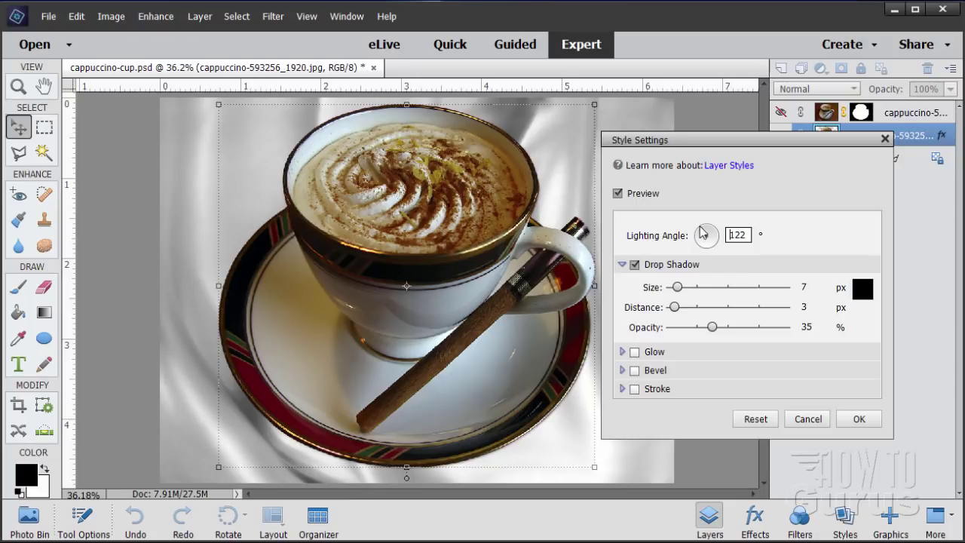
click(698, 225)
mouse_move(679, 311)
mouse_down()
mouse_move(713, 313)
mouse_move(681, 313)
mouse_move(699, 313)
mouse_move(694, 321)
mouse_up()
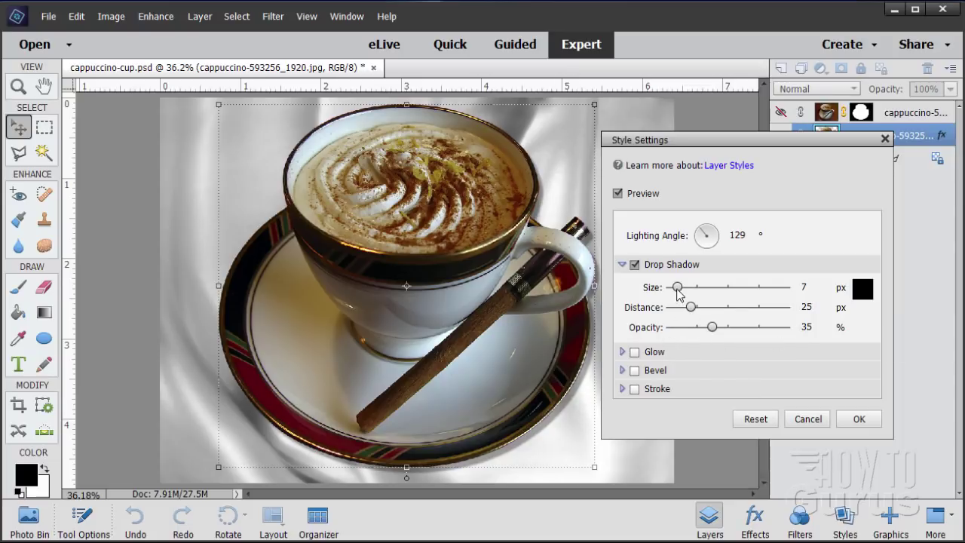
drag(678, 291, 684, 295)
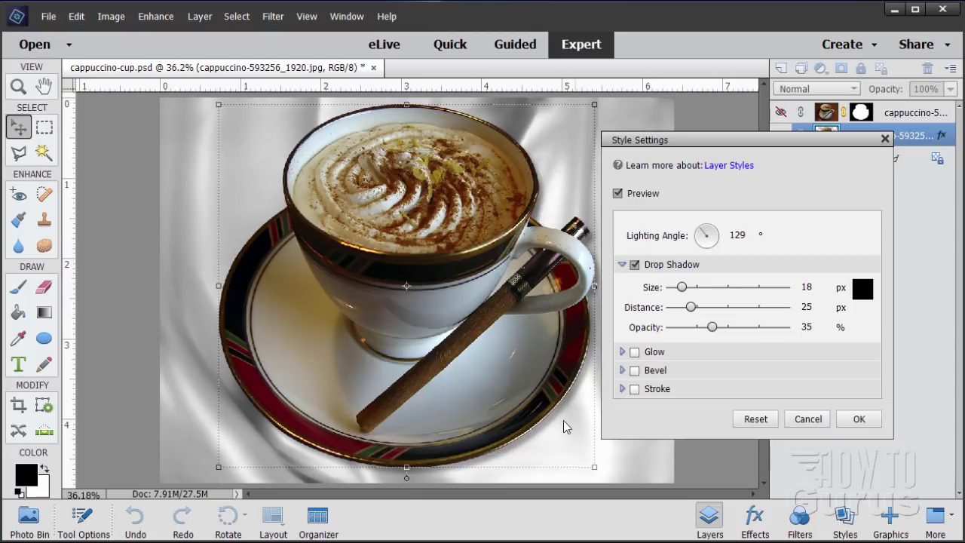
click(859, 419)
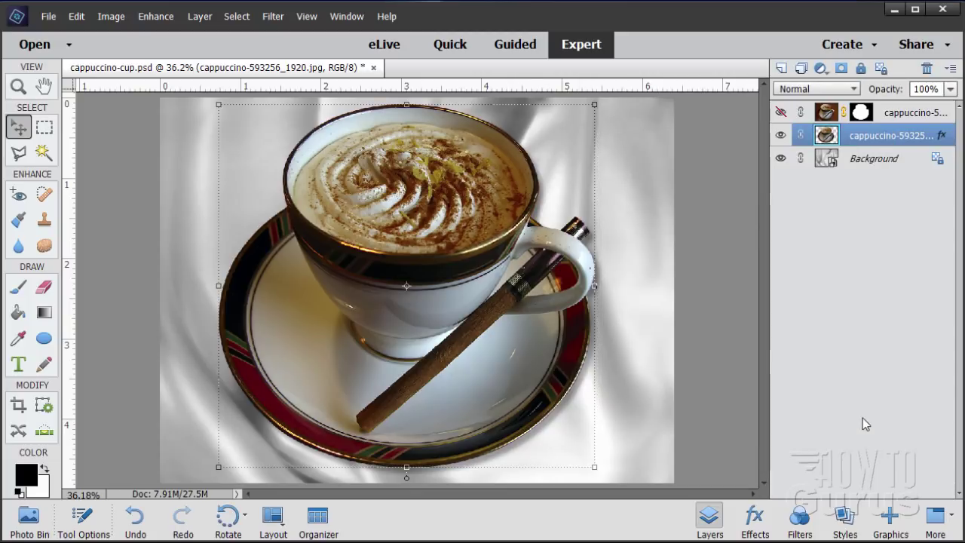
Simplify the cup layer with the drop shadow and copy the hidden cup layer's mask onto it
click(878, 160)
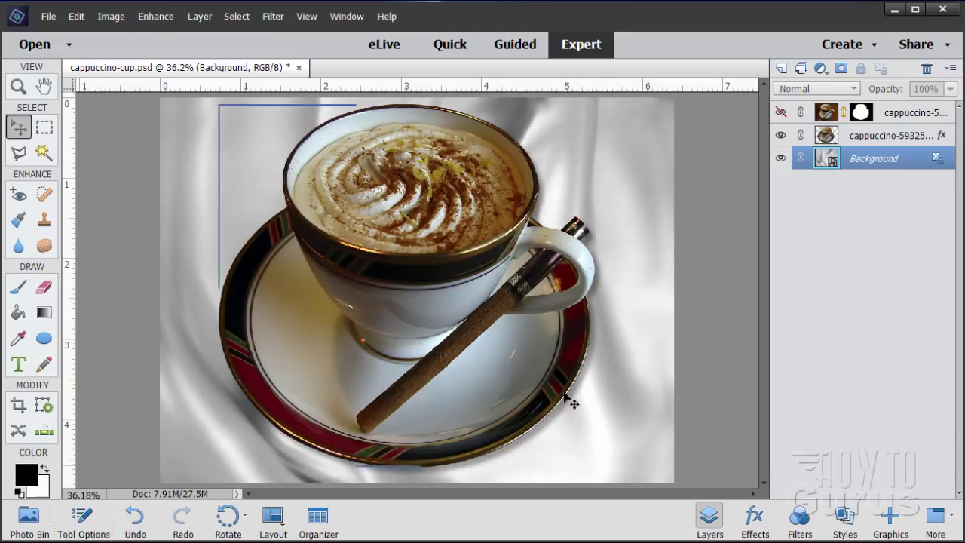
click(875, 137)
key(z)
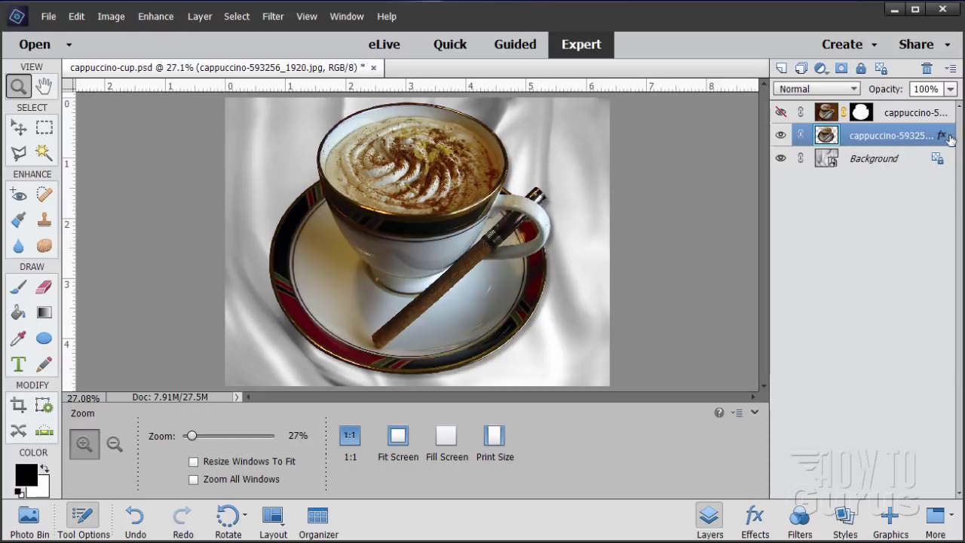
right_click(854, 139)
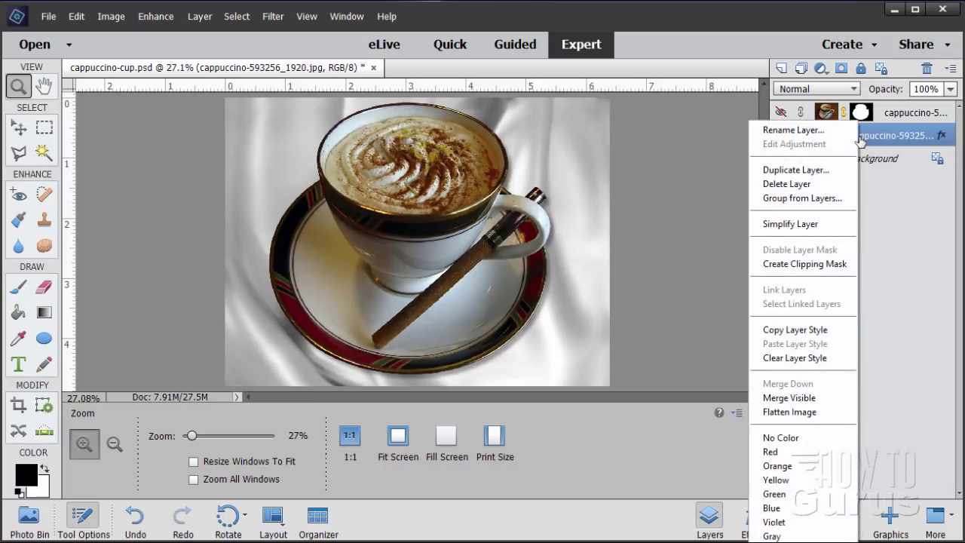
click(811, 229)
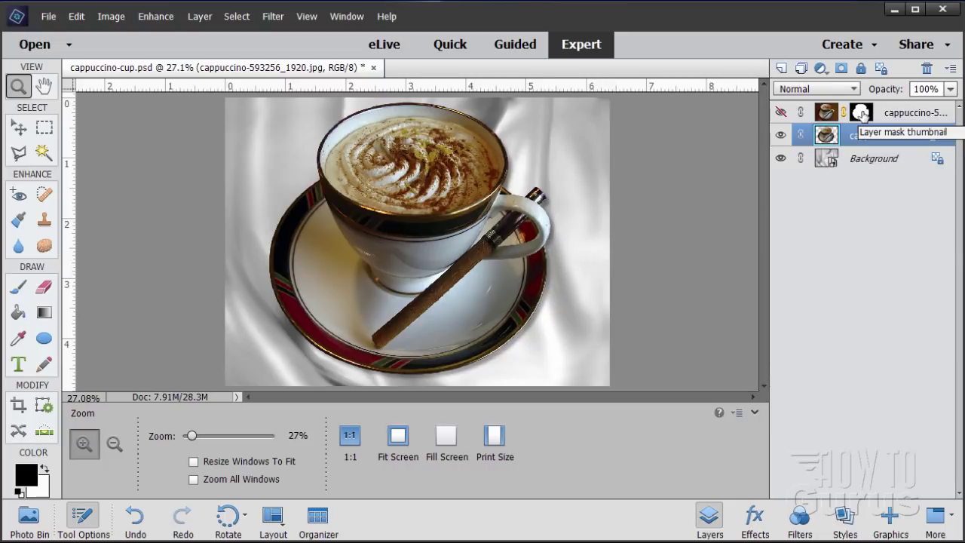
drag(862, 114, 866, 137)
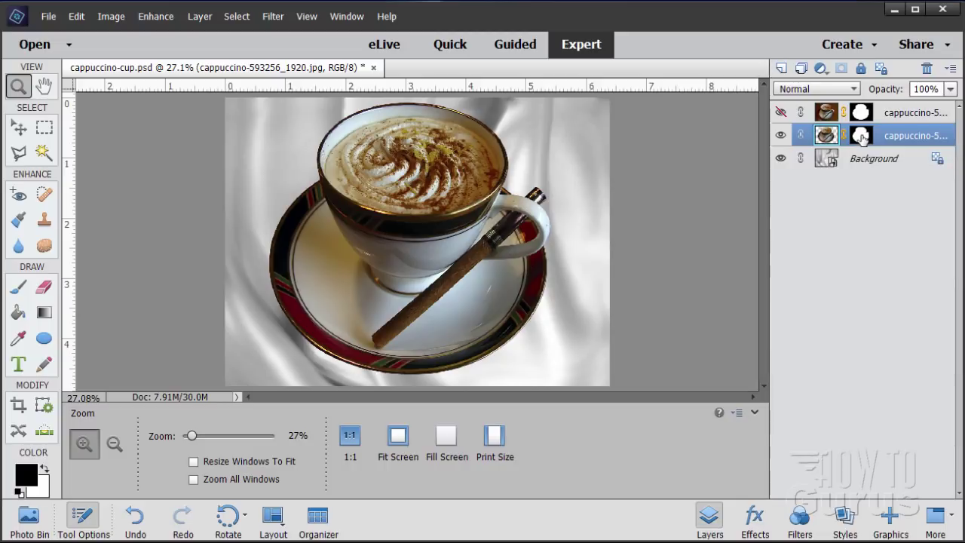
Paint the simplified layer's mask white with a 36 px brush along the saucer's lower-right and bottom edge to reveal the shadow
click(864, 136)
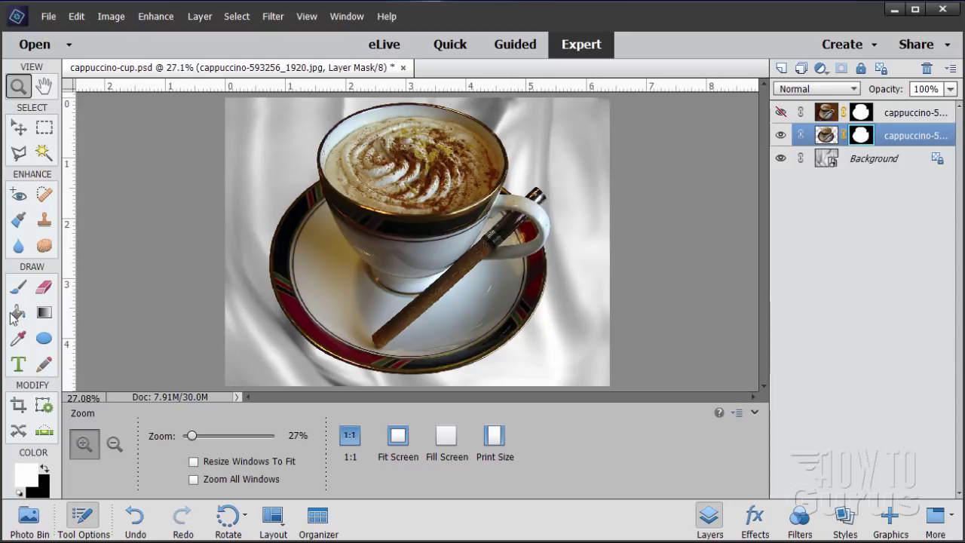
click(19, 287)
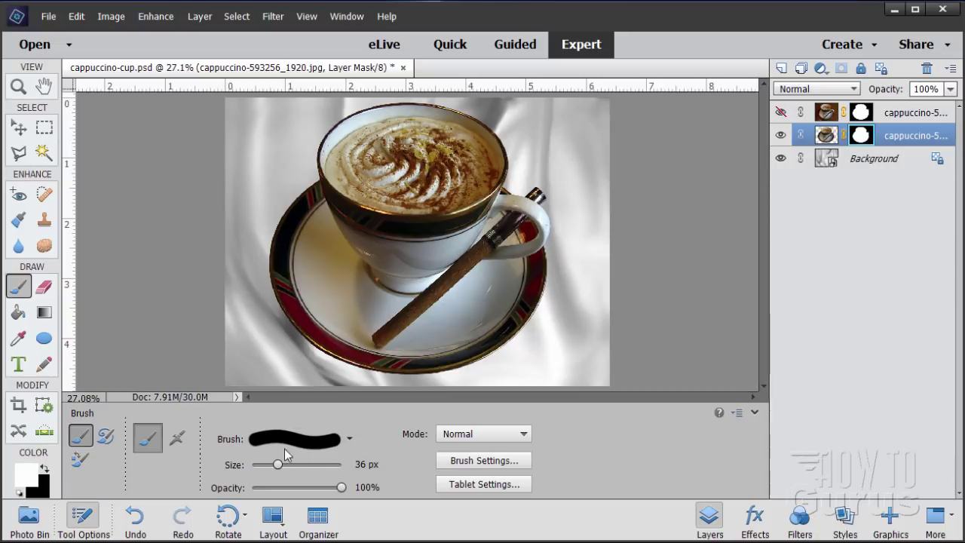
mouse_move(546, 347)
mouse_down()
mouse_move(532, 334)
mouse_move(538, 303)
mouse_move(528, 319)
mouse_move(553, 313)
mouse_up()
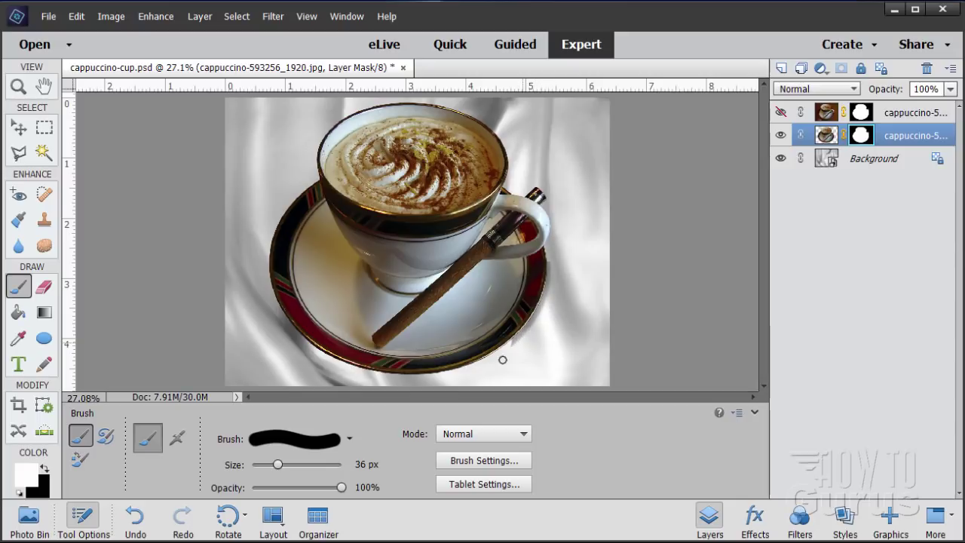
mouse_move(504, 341)
mouse_down()
mouse_move(452, 376)
mouse_move(367, 374)
mouse_move(382, 379)
mouse_move(329, 362)
mouse_up()
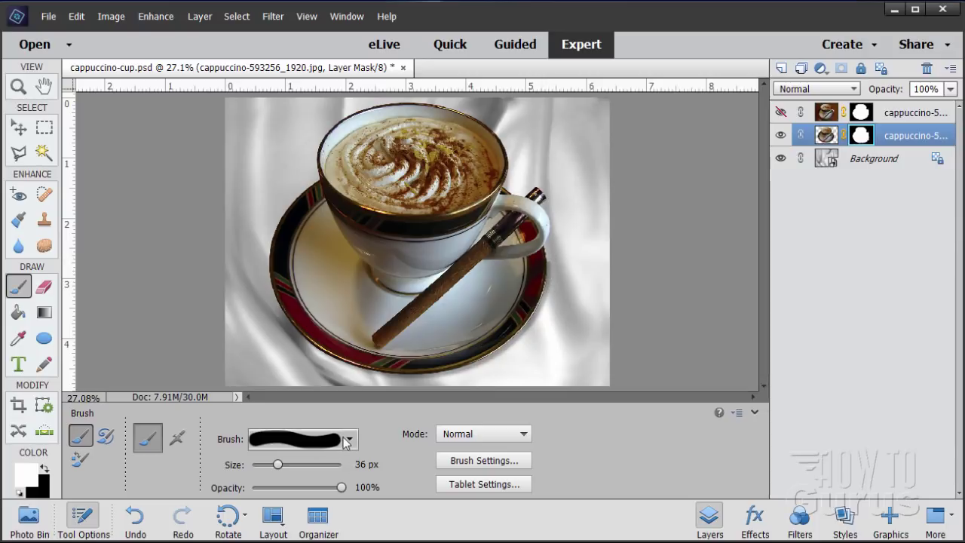
Choose a soft round brush from the Default Brushes and set its size to 50 px
click(345, 442)
scroll(332, 400, down, 2)
click(233, 369)
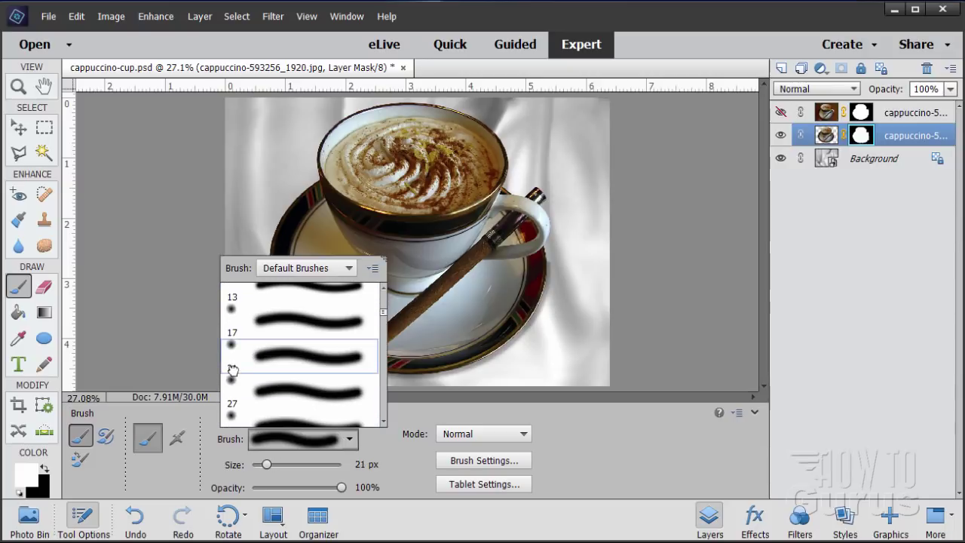
click(291, 353)
drag(266, 464, 288, 457)
Blend the start of the shadow on the saucer's right edge below the handle by painting the mask white with a soft 63 px brush
click(18, 86)
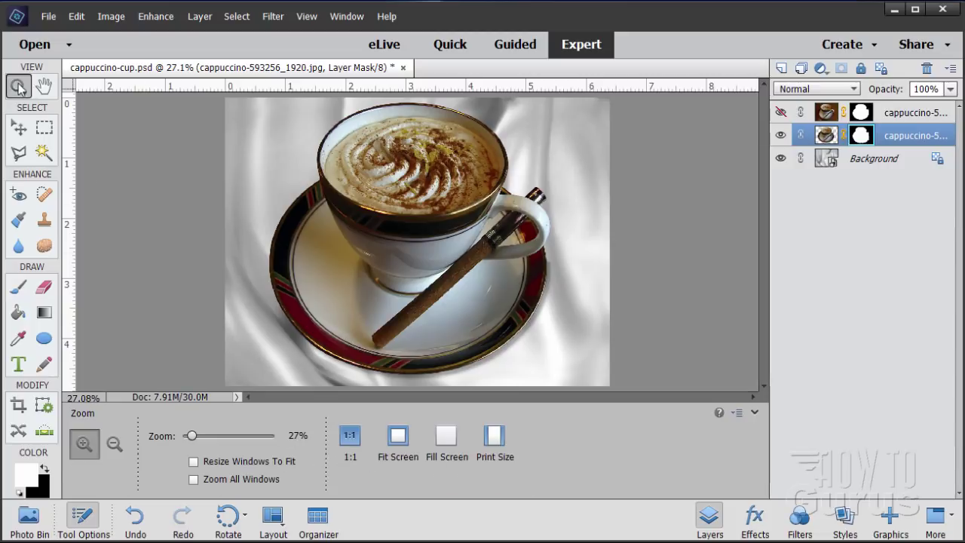
click(562, 270)
click(564, 268)
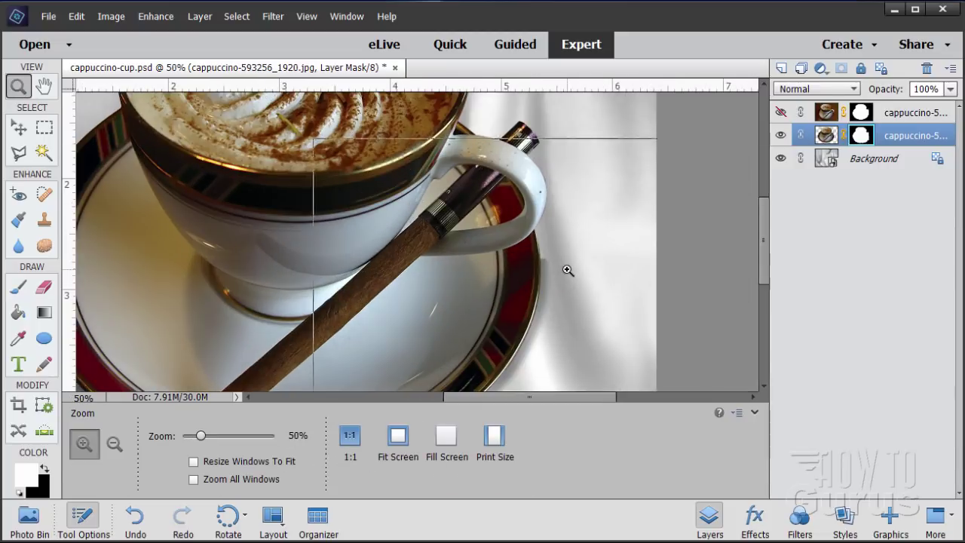
click(562, 271)
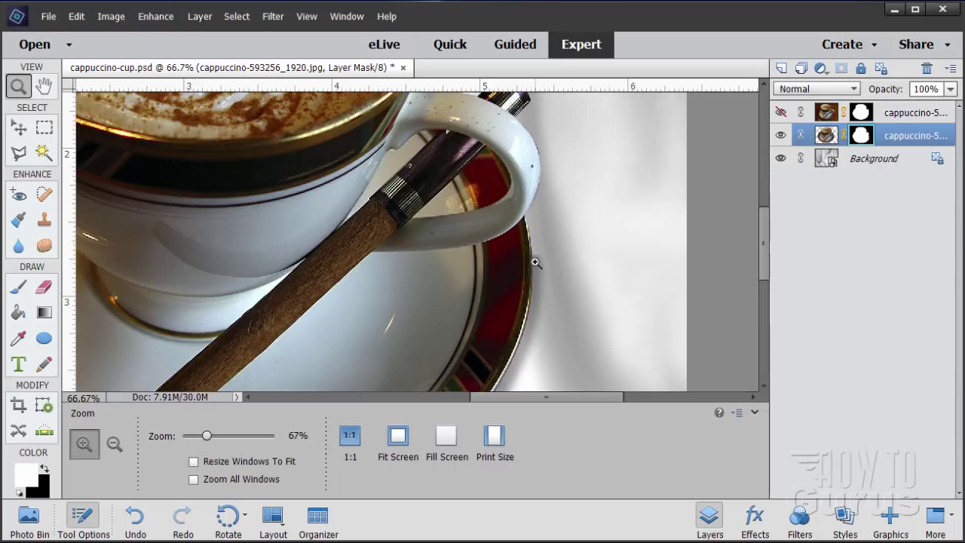
click(19, 288)
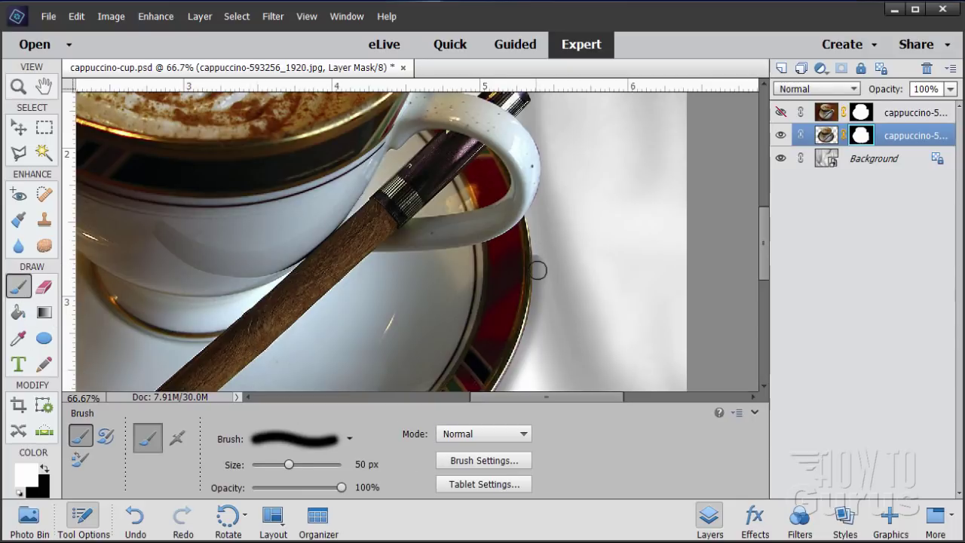
mouse_move(289, 464)
mouse_down()
mouse_move(324, 466)
mouse_move(294, 470)
mouse_up()
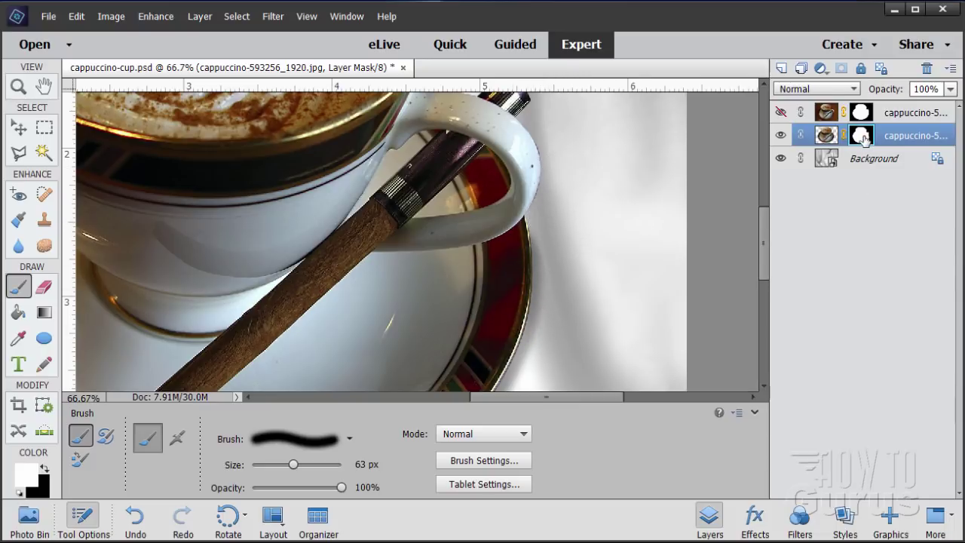
click(20, 87)
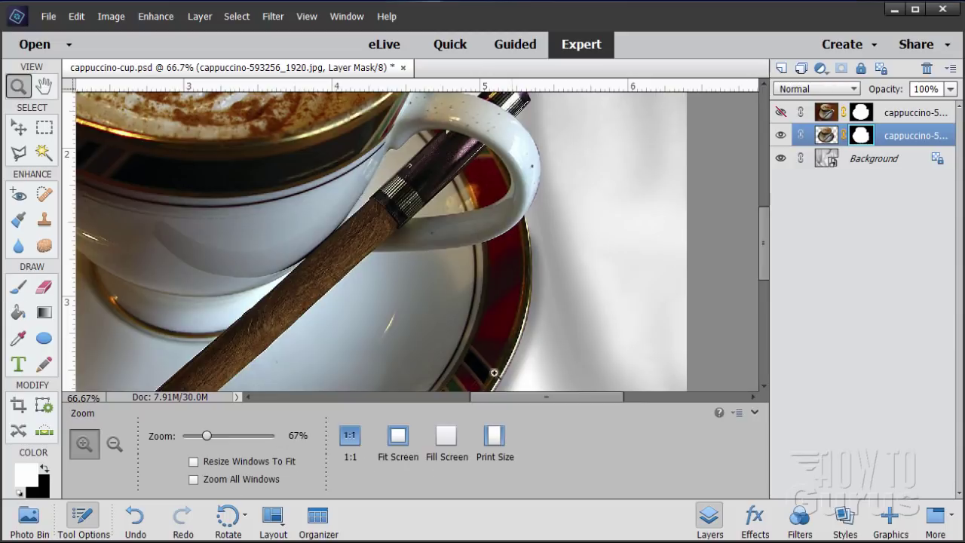
click(400, 445)
Add a Levels adjustment layer above the visible cup layer, using the previous layer to create a clipping mask
key(v)
click(571, 337)
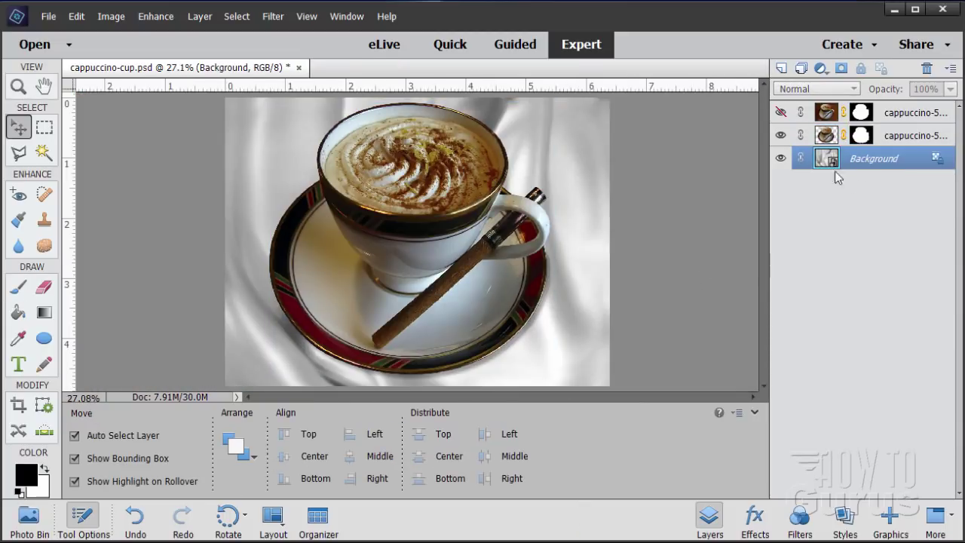
click(827, 136)
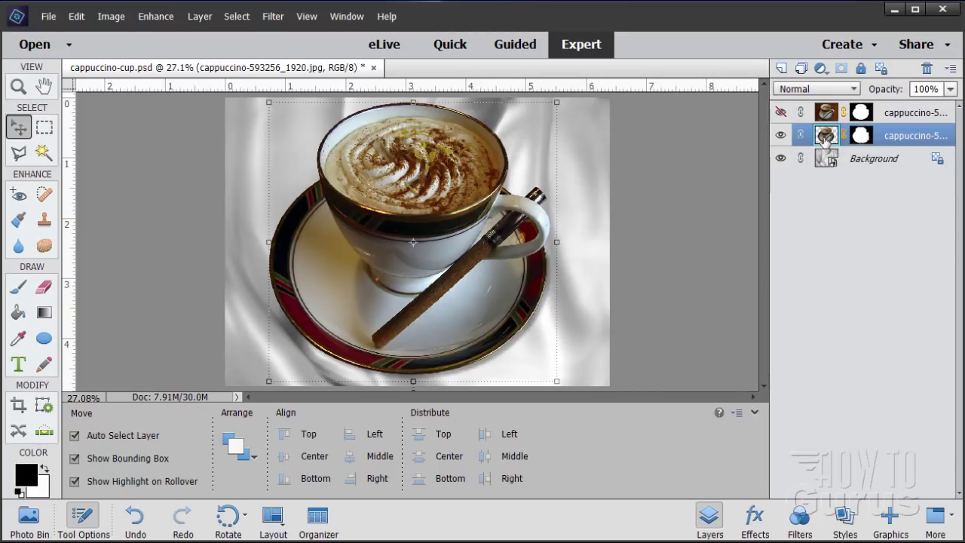
click(198, 17)
mouse_move(241, 131)
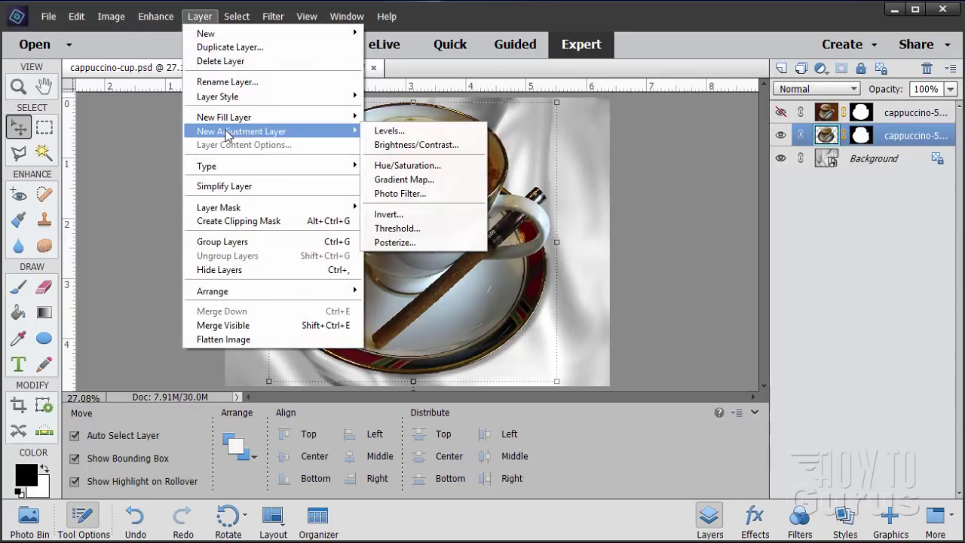
click(399, 133)
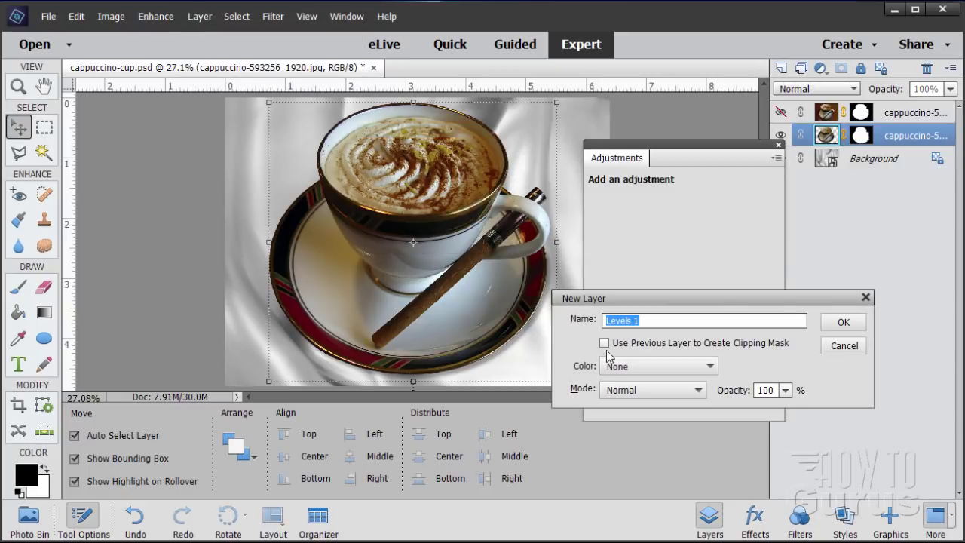
click(608, 344)
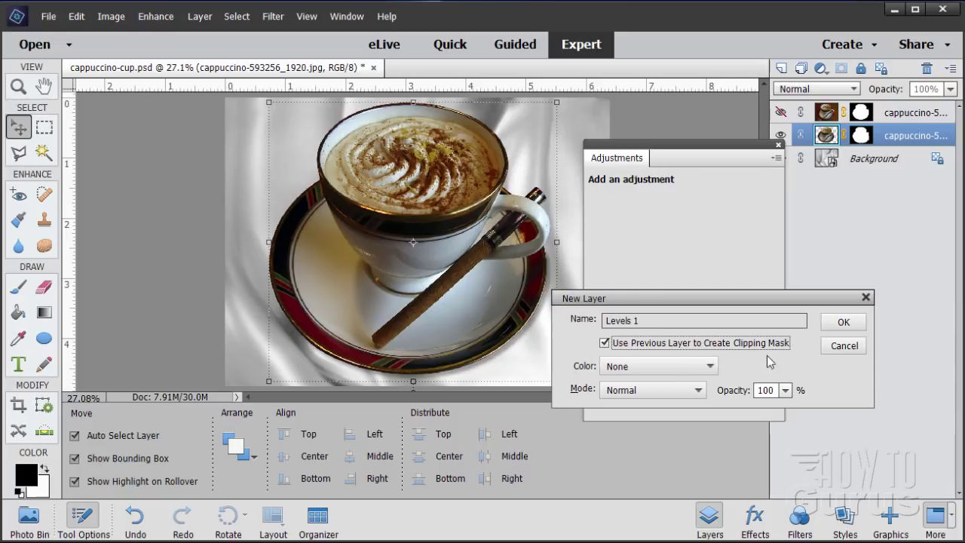
click(836, 324)
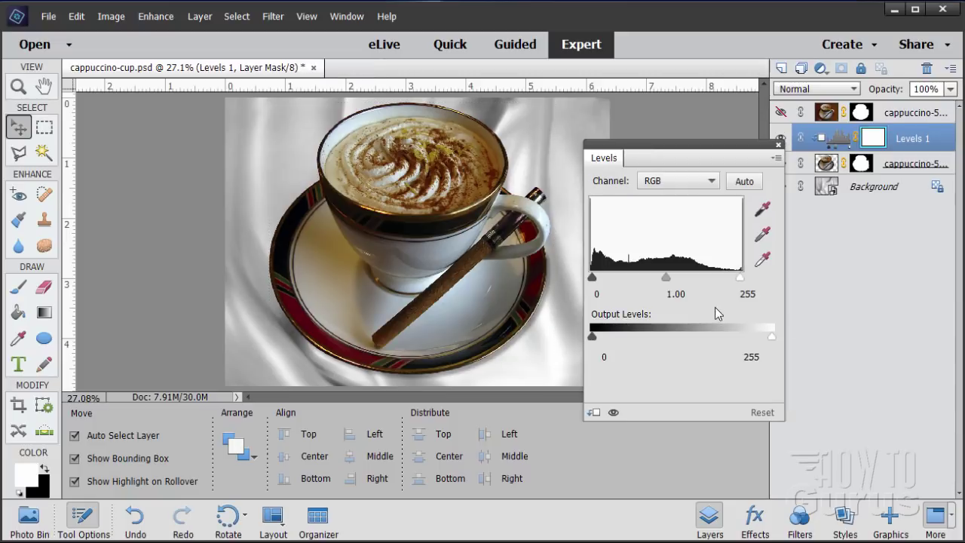
Brighten the cup by setting the Levels inputs to shadows 17, midtones 1.67 and highlights 237
mouse_move(669, 281)
mouse_down()
mouse_move(595, 279)
mouse_move(646, 284)
mouse_up()
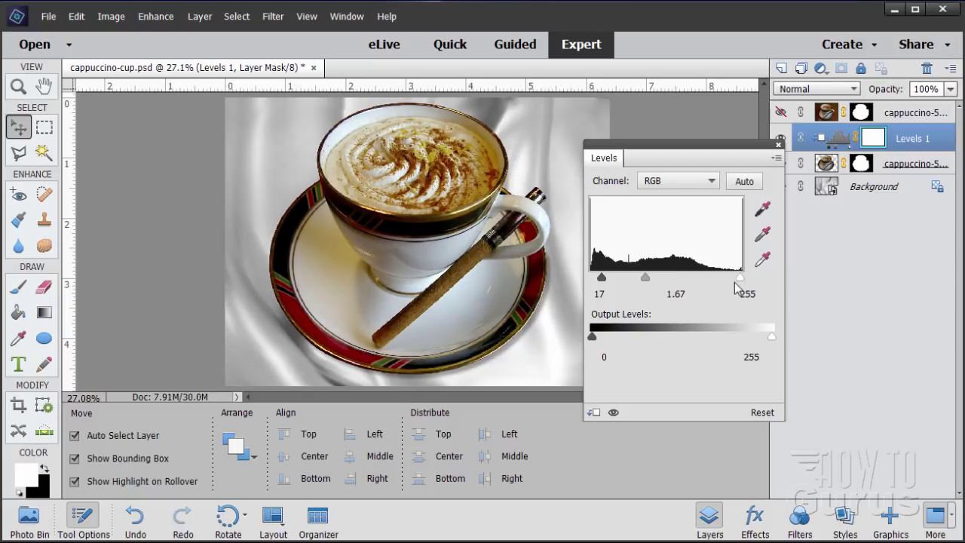
drag(740, 279, 731, 282)
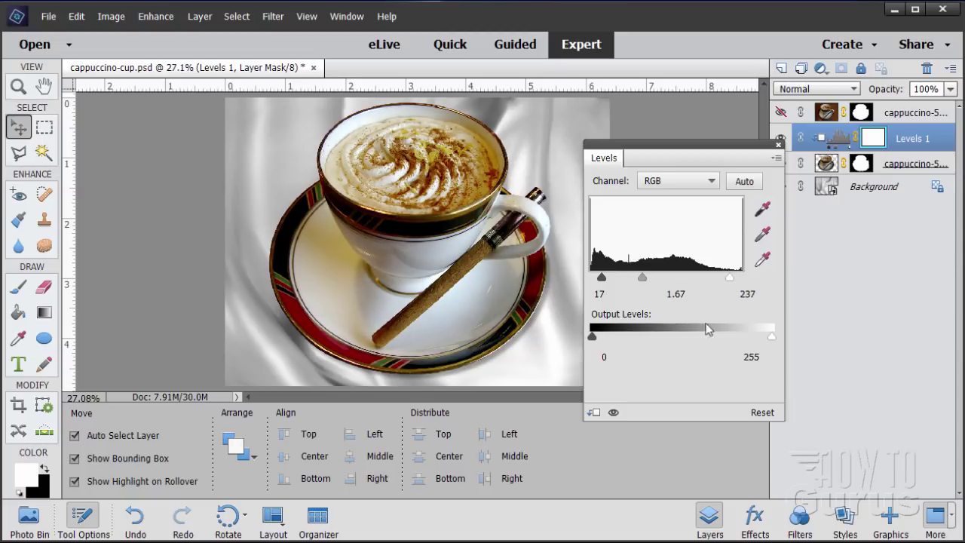
click(778, 145)
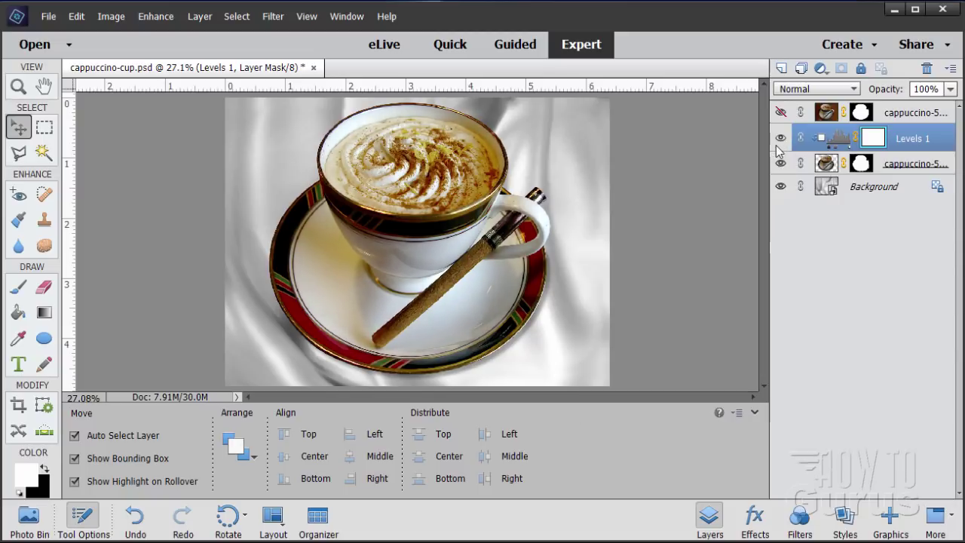